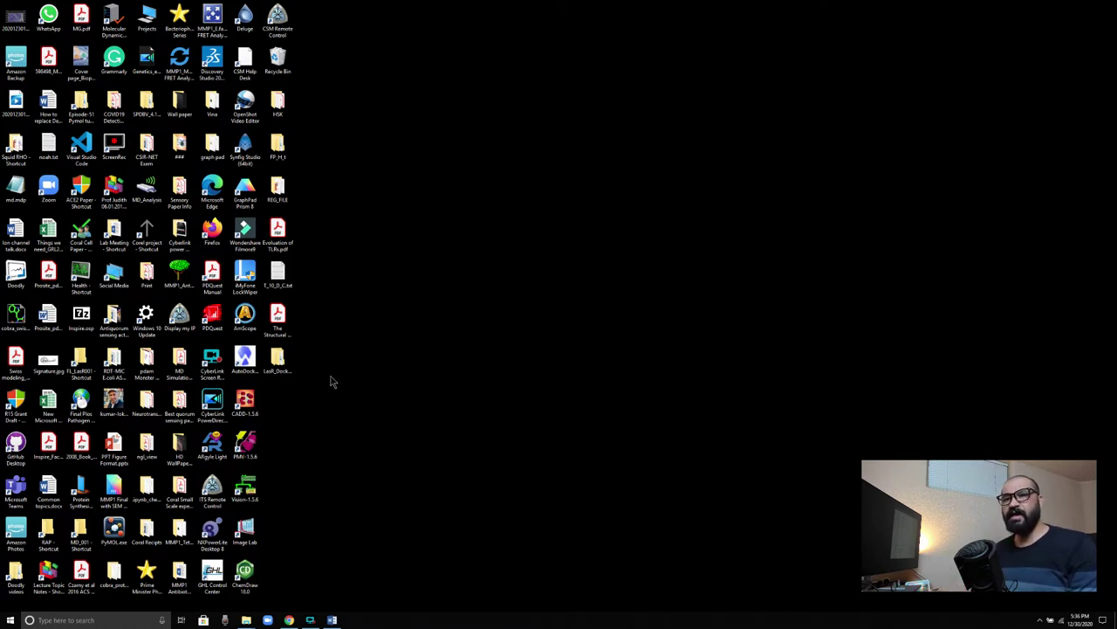
Open 2uv0.pdb from the LasR subfolder of LasR_Docking in PyMOL and maximize the PyMOL window
double_click(277, 360)
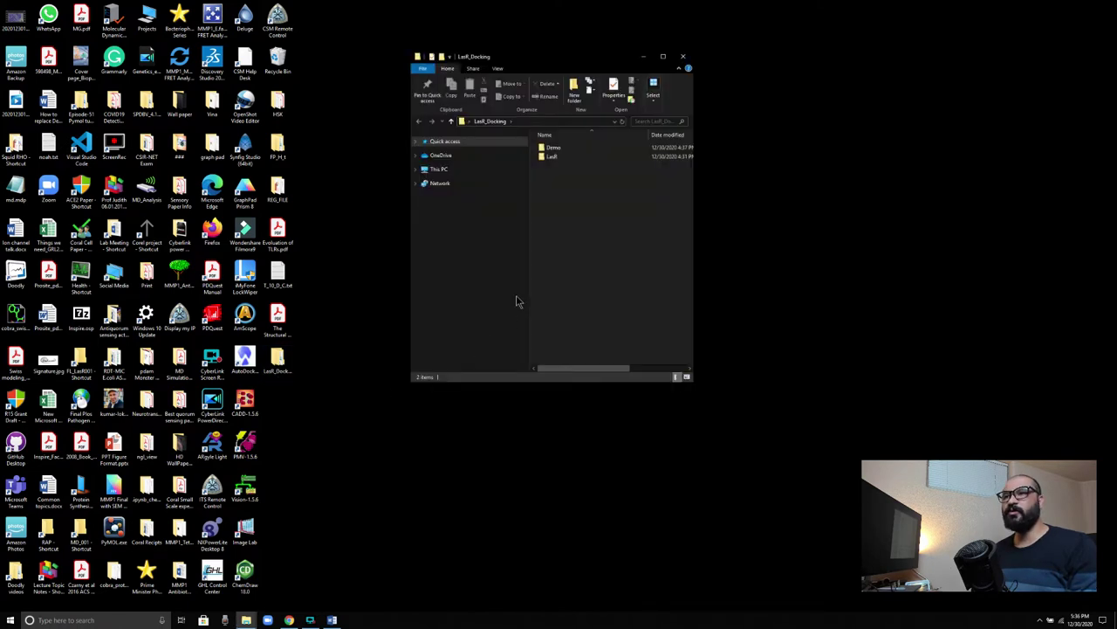
double_click(551, 159)
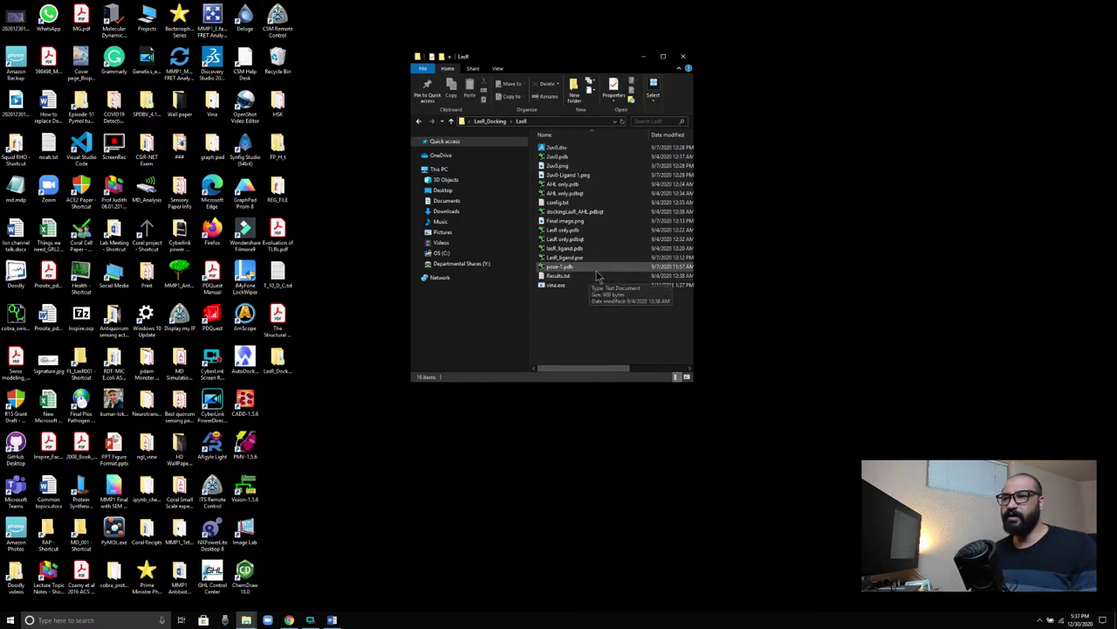
left_click(558, 156)
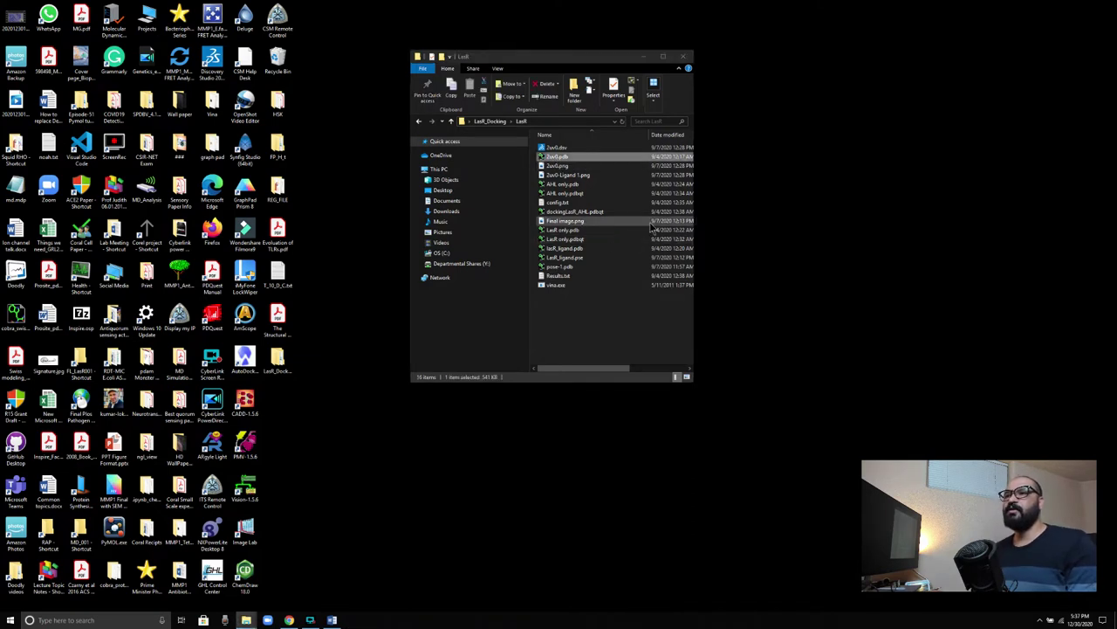
double_click(579, 157)
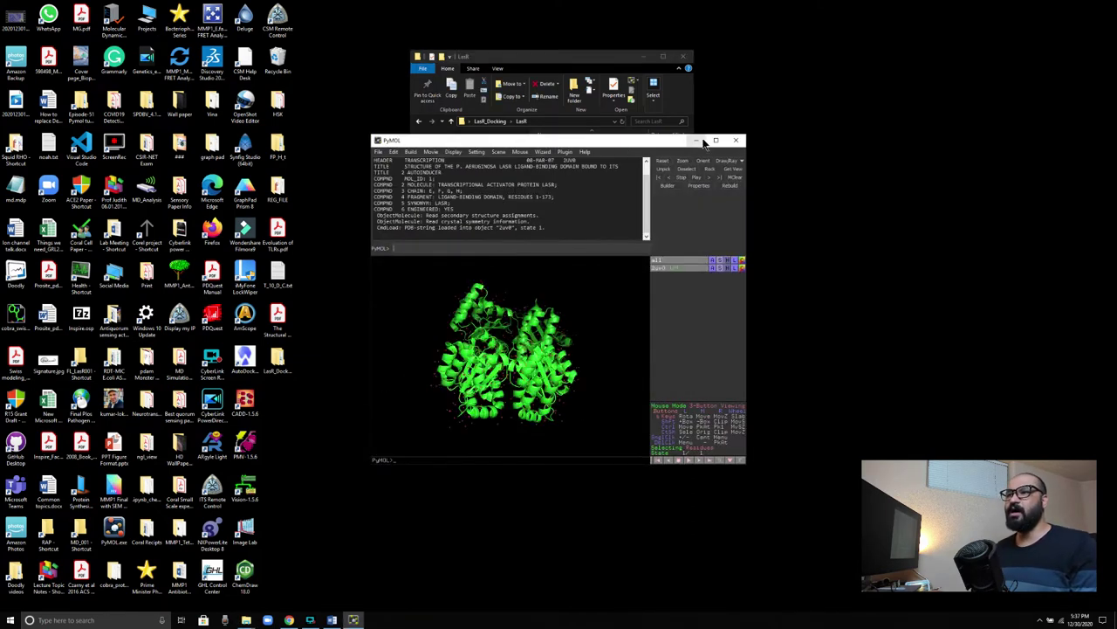
left_click(716, 139)
Rotate the 2uv0 protein to examine its chains, check the PDB ID in its header text, and close PyMOL
left_click_drag(541, 314, 544, 406)
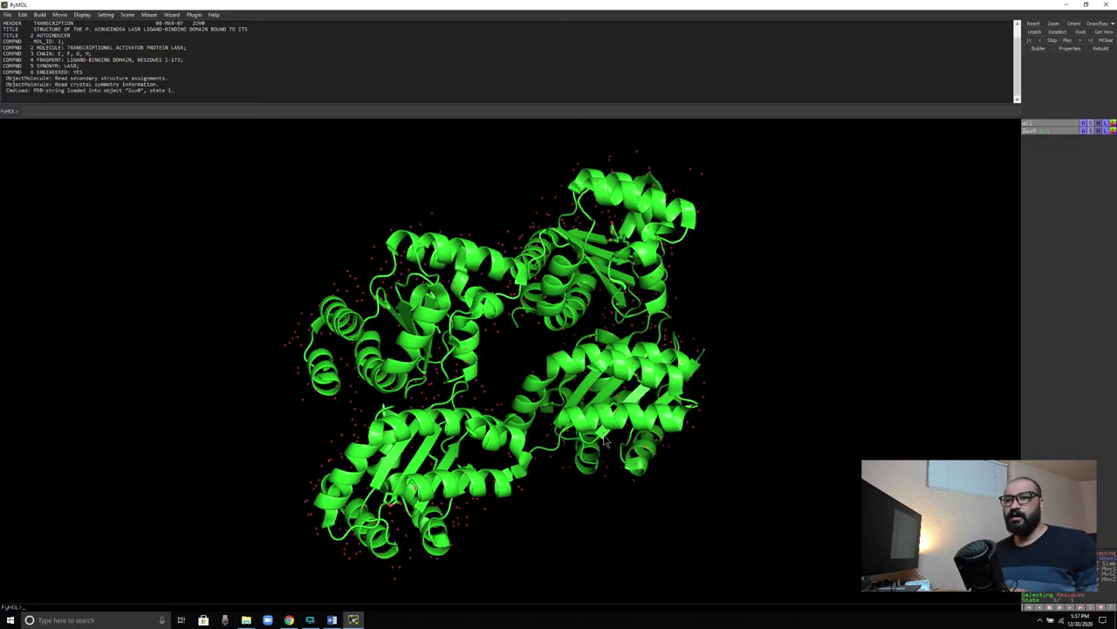
left_click_drag(577, 477, 549, 450)
left_click_drag(605, 335, 508, 382)
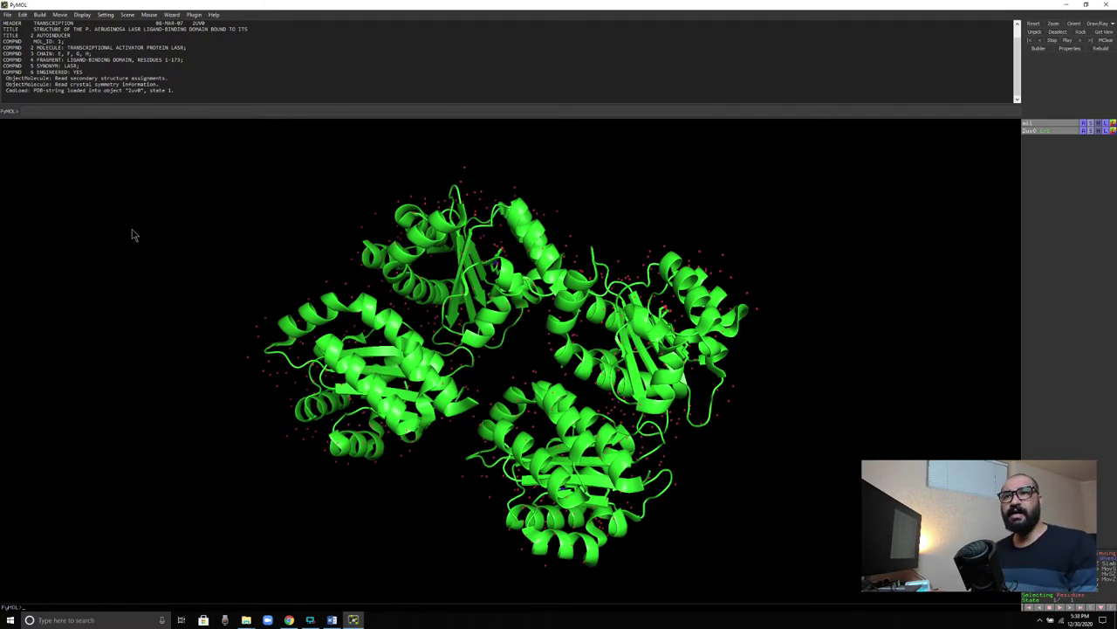
left_click_drag(205, 24, 194, 24)
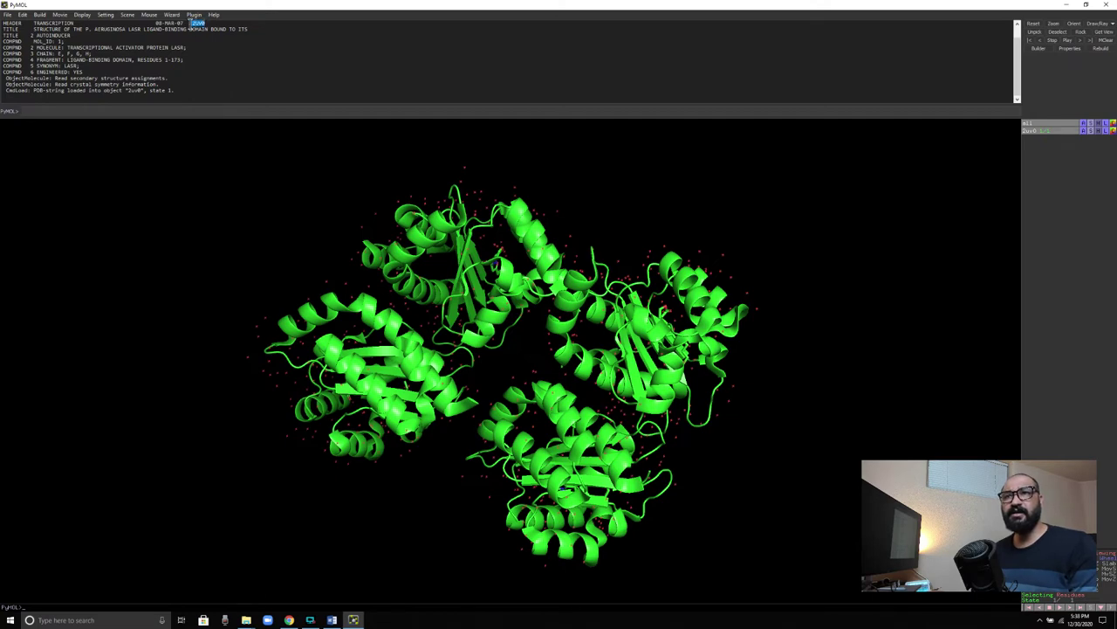
left_click(205, 29)
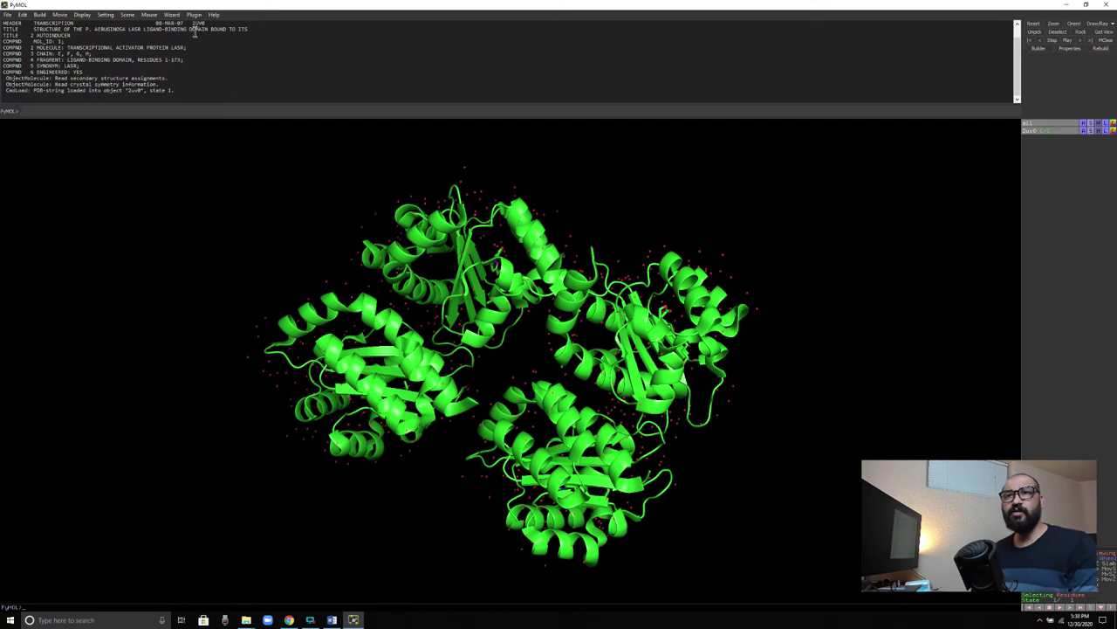
left_click(1107, 6)
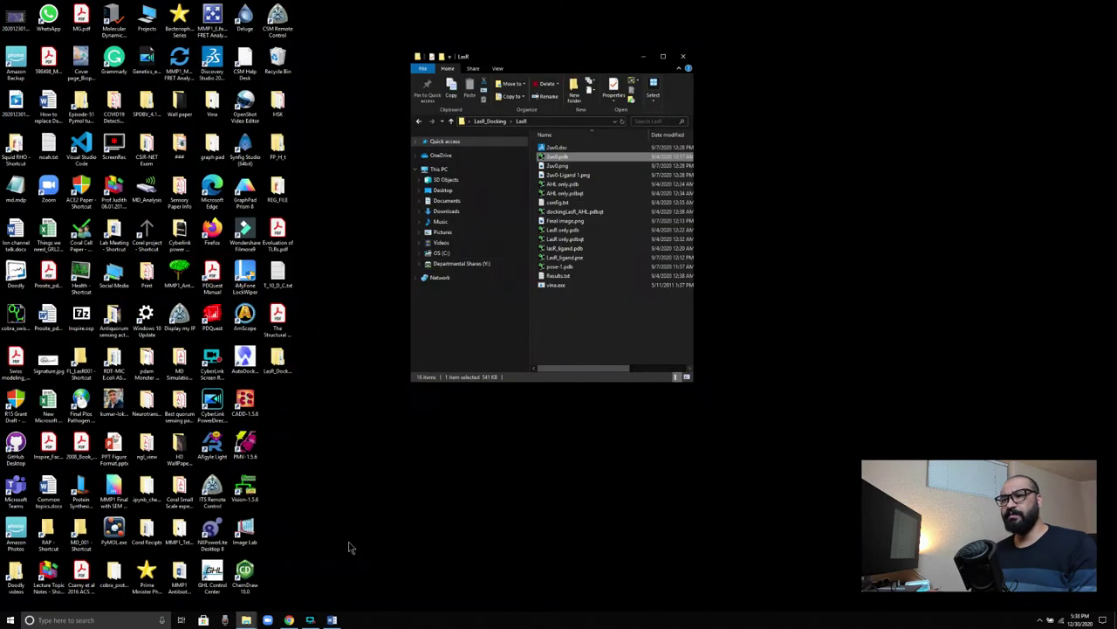
Switch to Chrome, look up "pdb" and open the RCSB PDB homepage
left_click(577, 406)
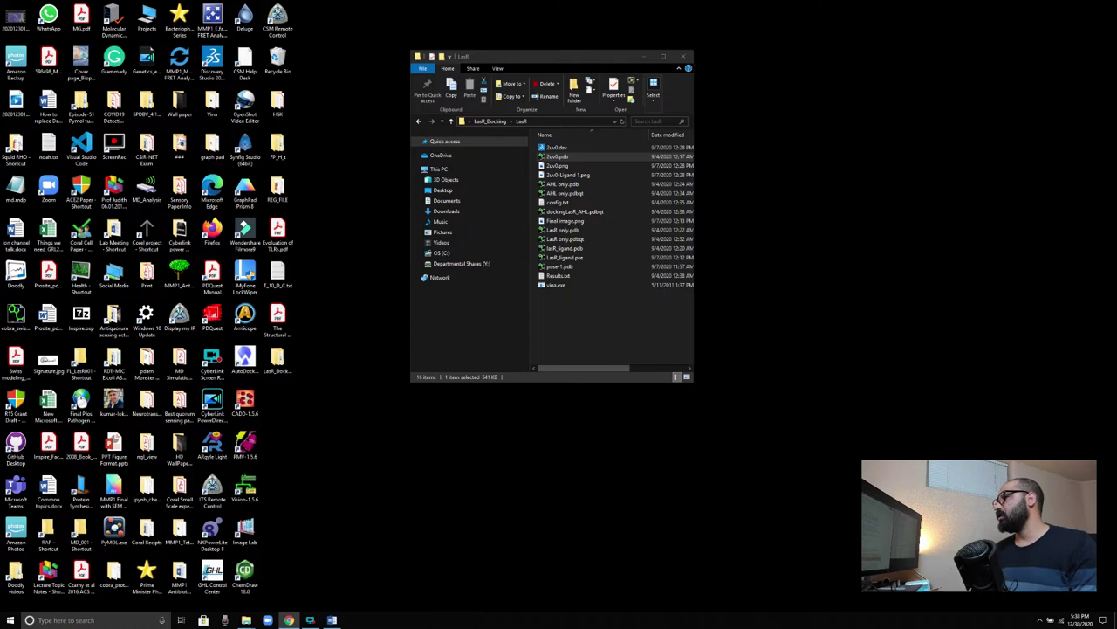
left_click(289, 620)
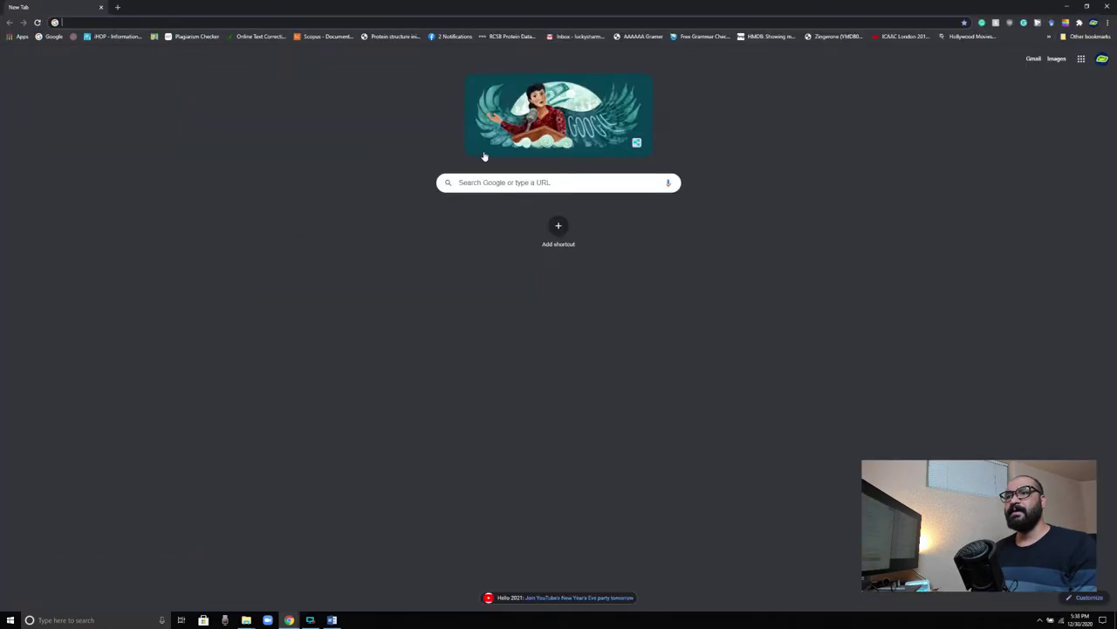
left_click(489, 182)
type("pdb")
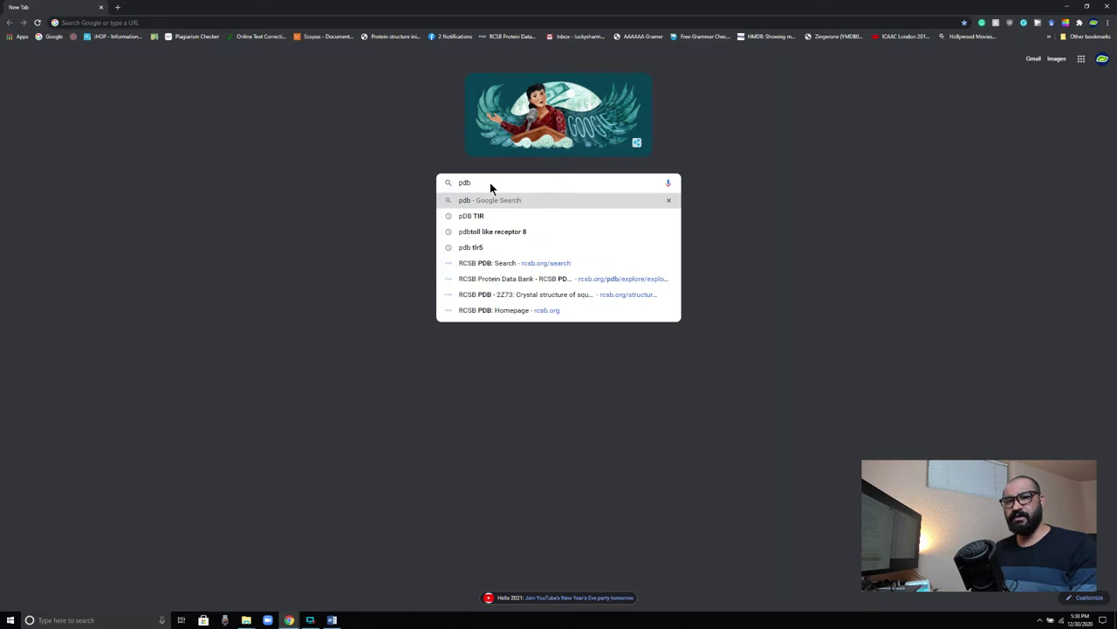
key("Return")
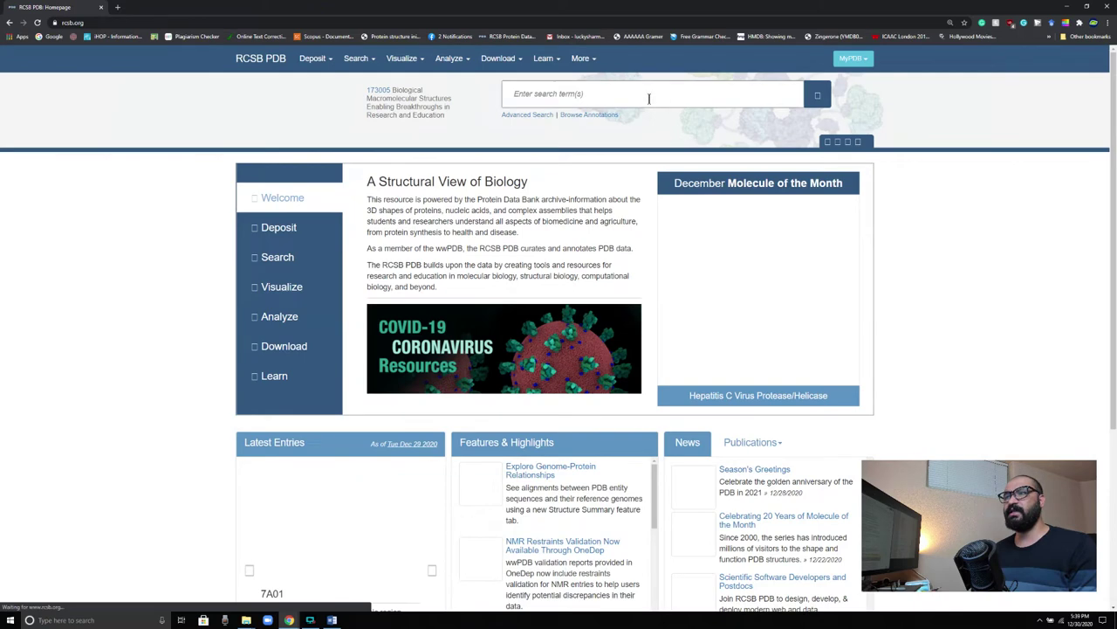
Search the RCSB Protein Data Bank for entry 4UV0
left_click(642, 99)
key("ctrl+v")
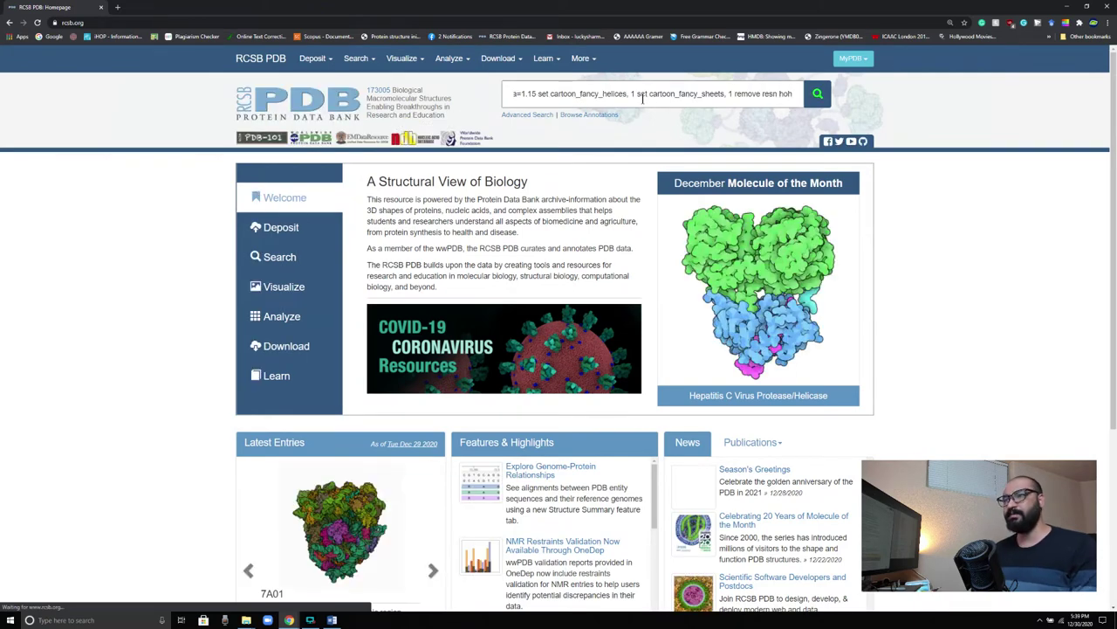
key("ctrl+a")
key("BackSpace")
type("4k")
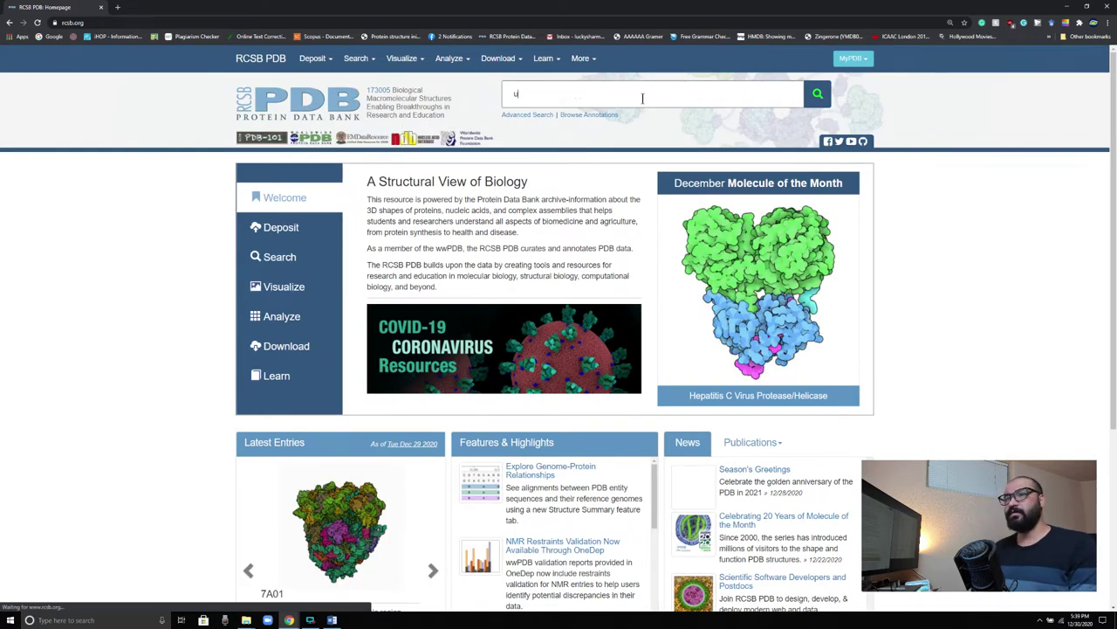
key("BackSpace")
key("BackSpace")
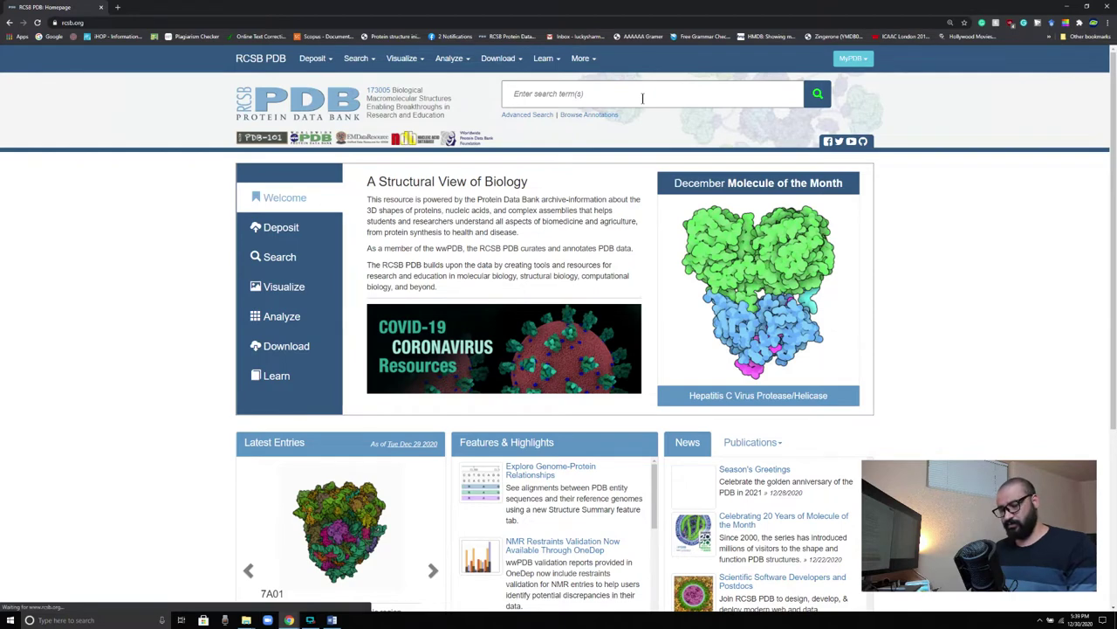
type("4uv")
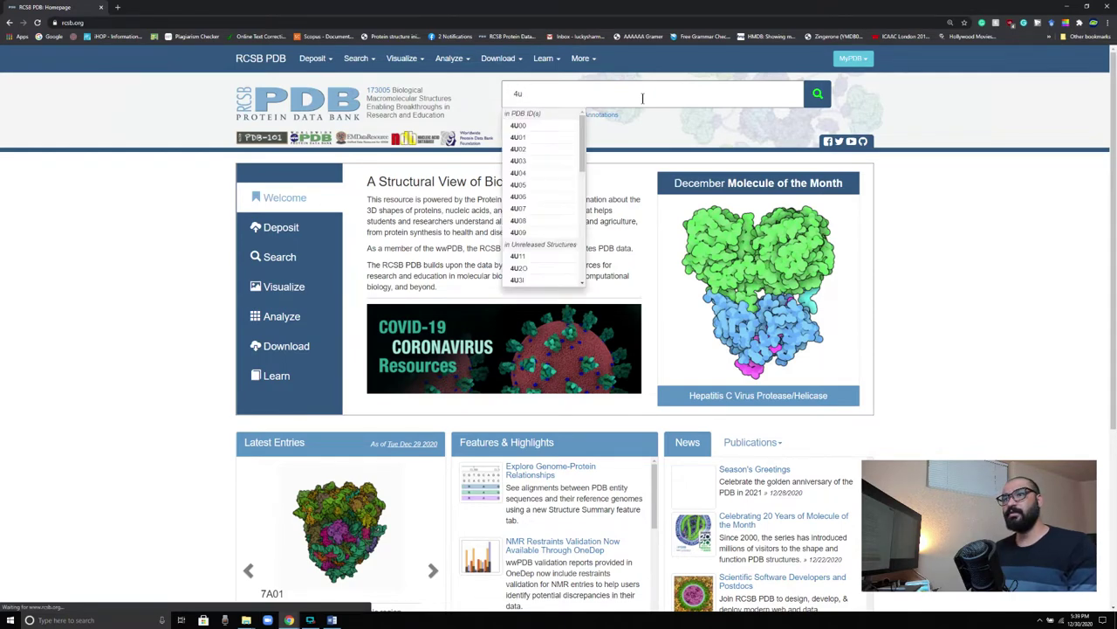
type("0")
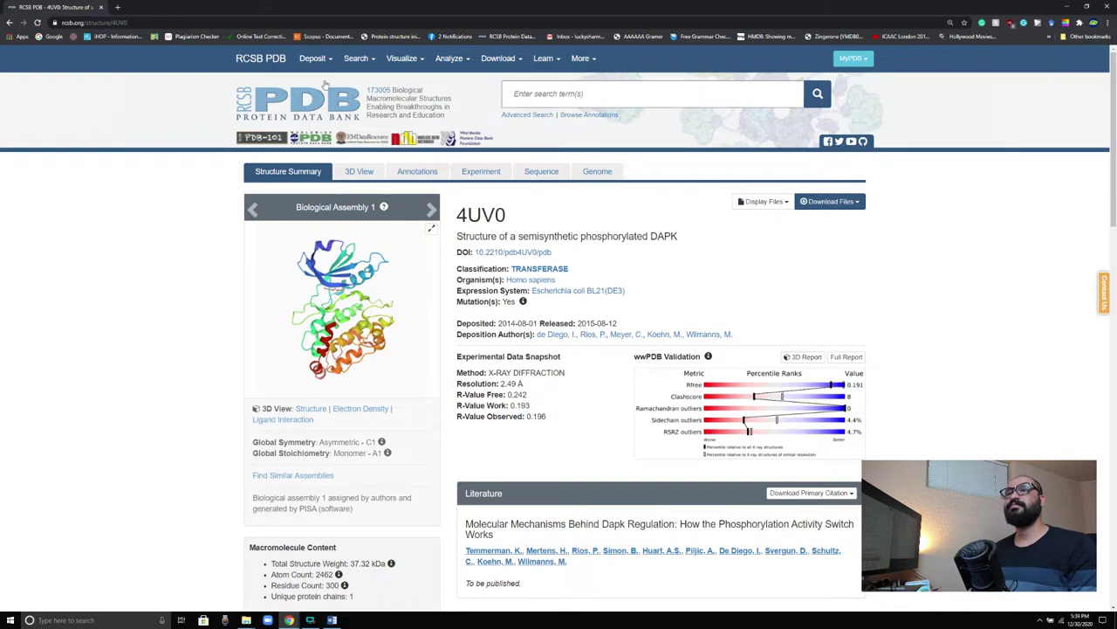
Check the PDB ID in the structure file's name in the LasR folder, and return to the RCSB PDB page
mouse_move(248, 620)
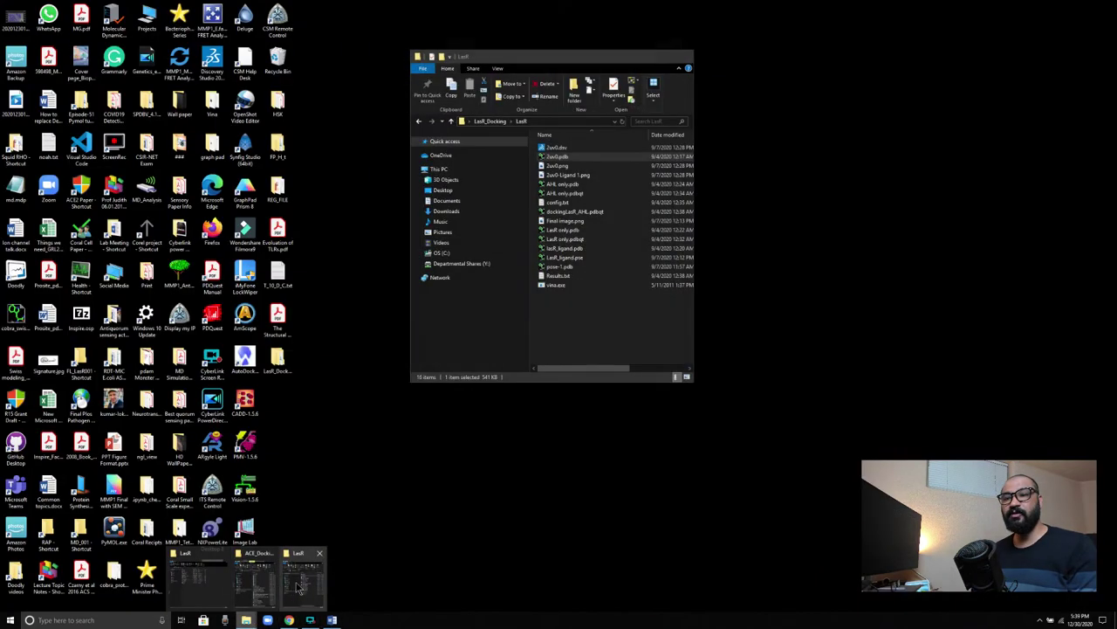
left_click(307, 576)
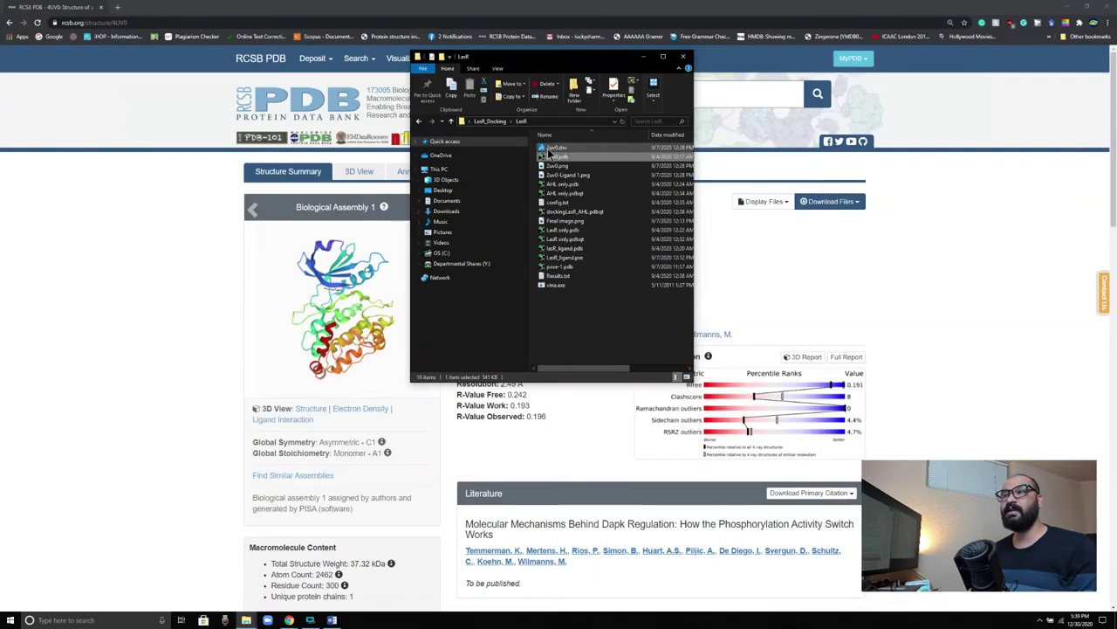
left_click(645, 57)
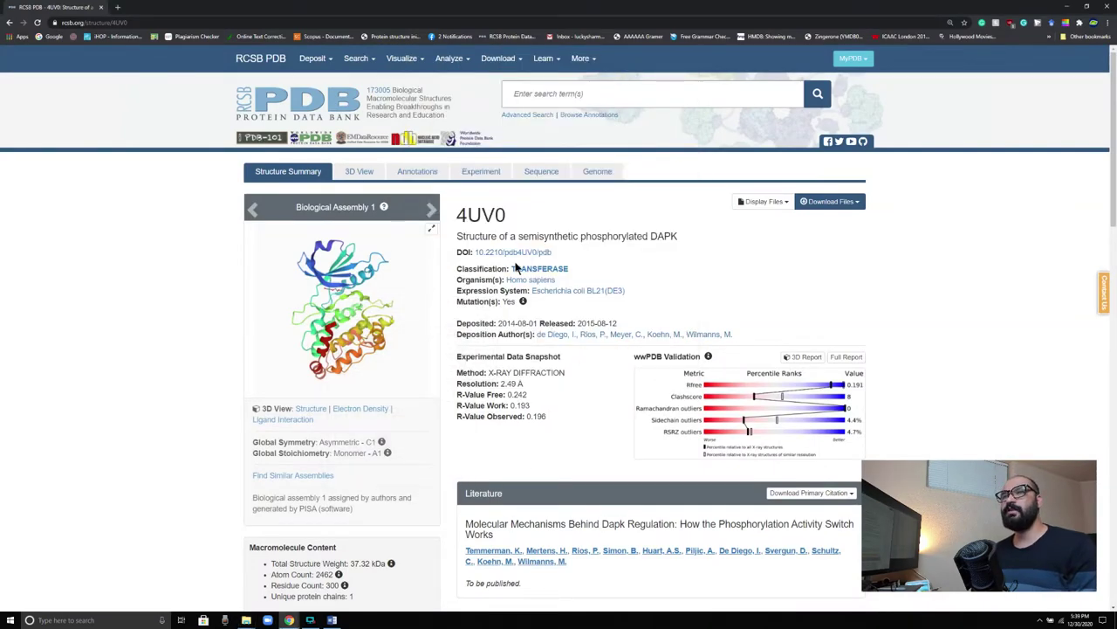
Search RCSB PDB for entry 2UV0 and download its structure in PDB format
left_click(556, 93)
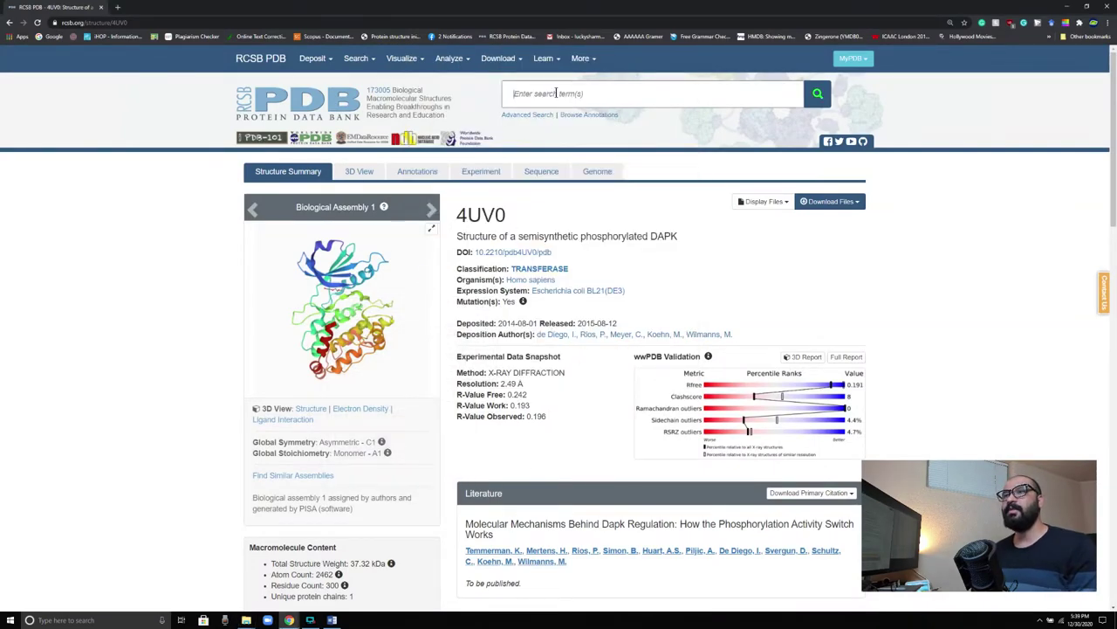
type("2UV")
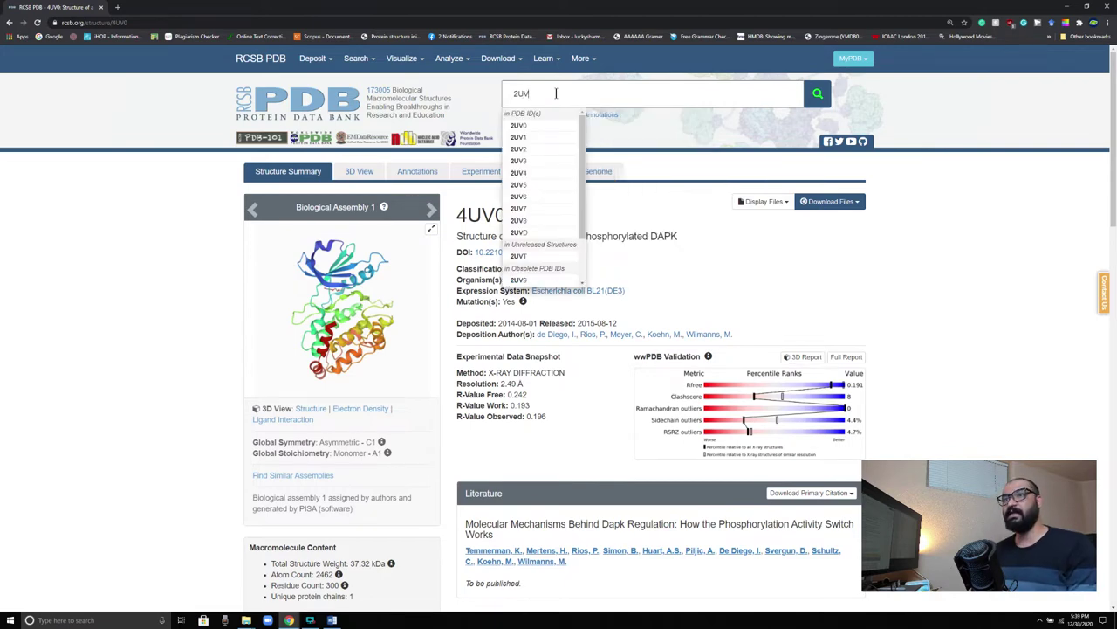
type("0")
key("Return")
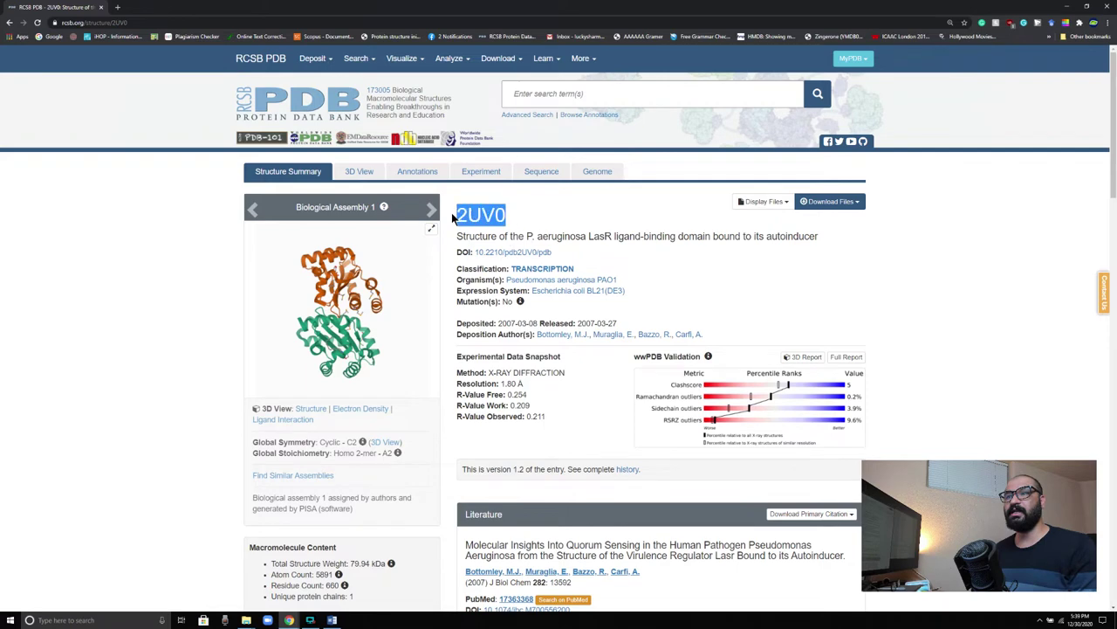
left_click(485, 217)
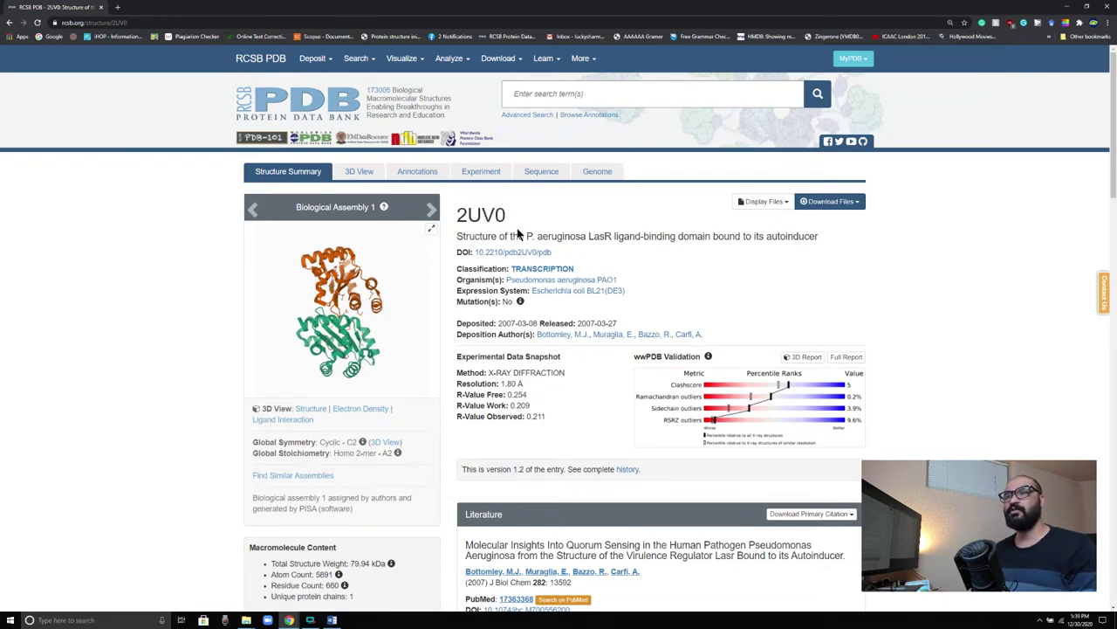
left_click(861, 202)
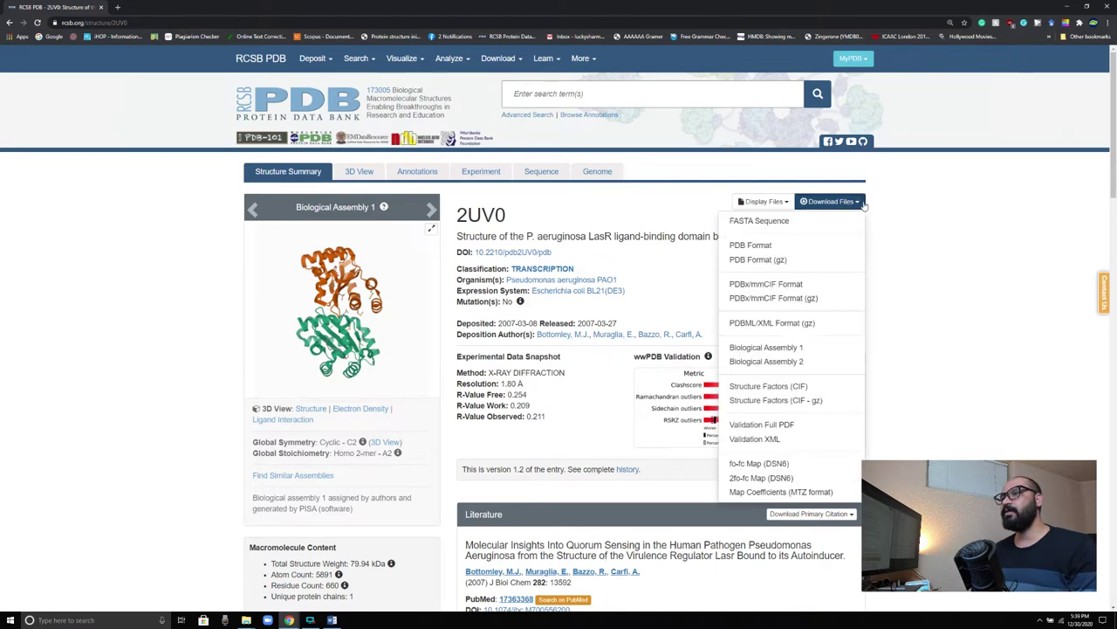
left_click(751, 245)
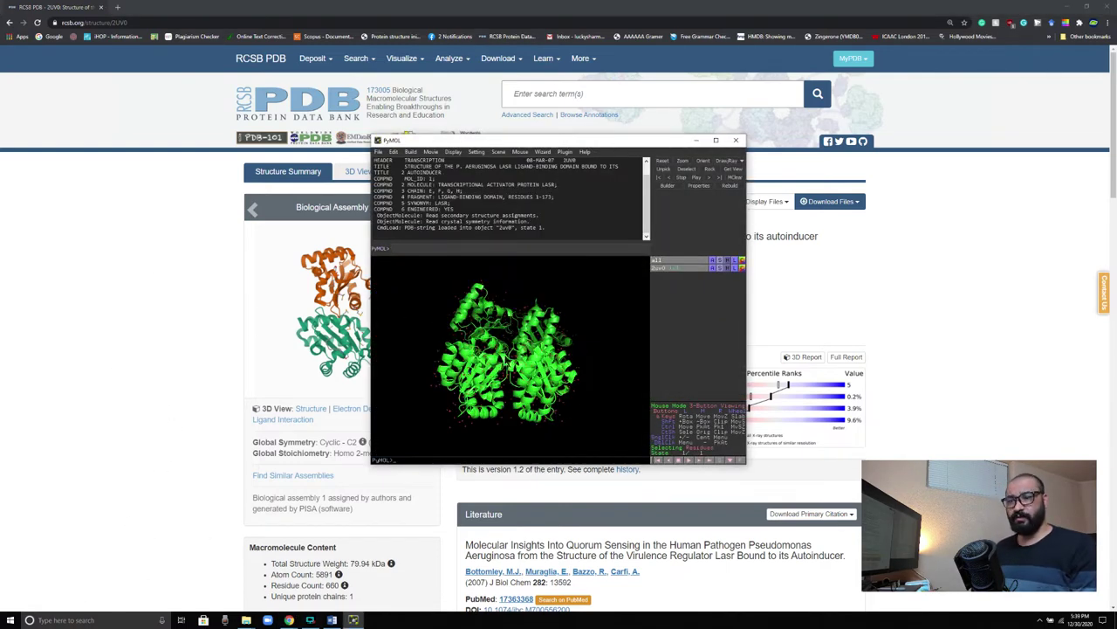
Examine the downloaded 2UV0 structure in PyMOL from several angles and close it
left_click_drag(555, 377, 534, 432)
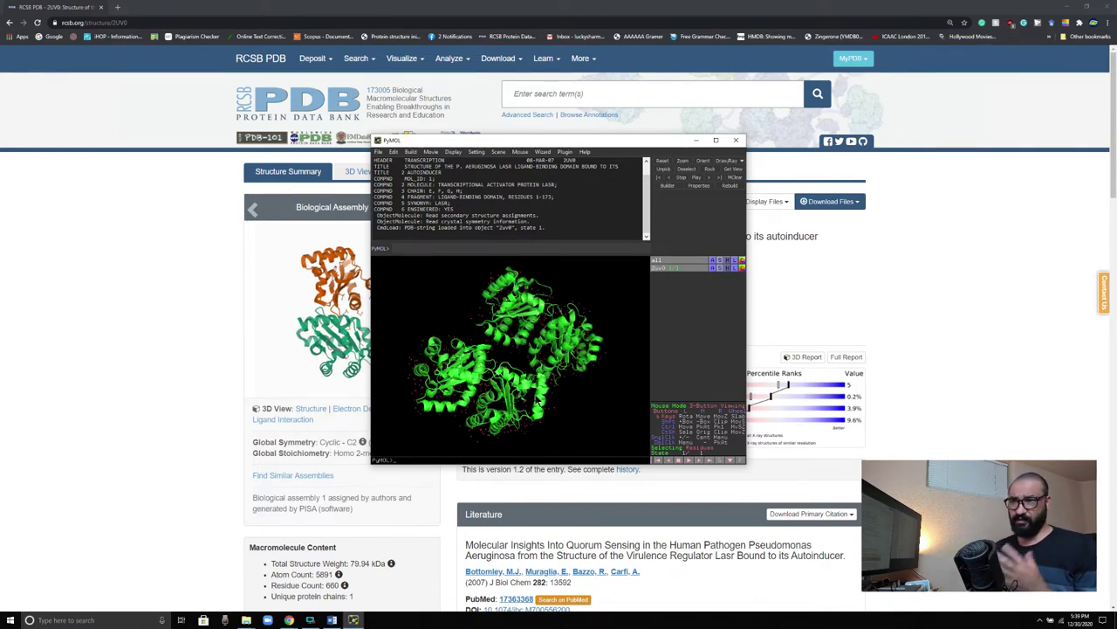
mouse_move(560, 405)
left_mouse_down()
mouse_move(461, 328)
mouse_move(556, 393)
left_mouse_up()
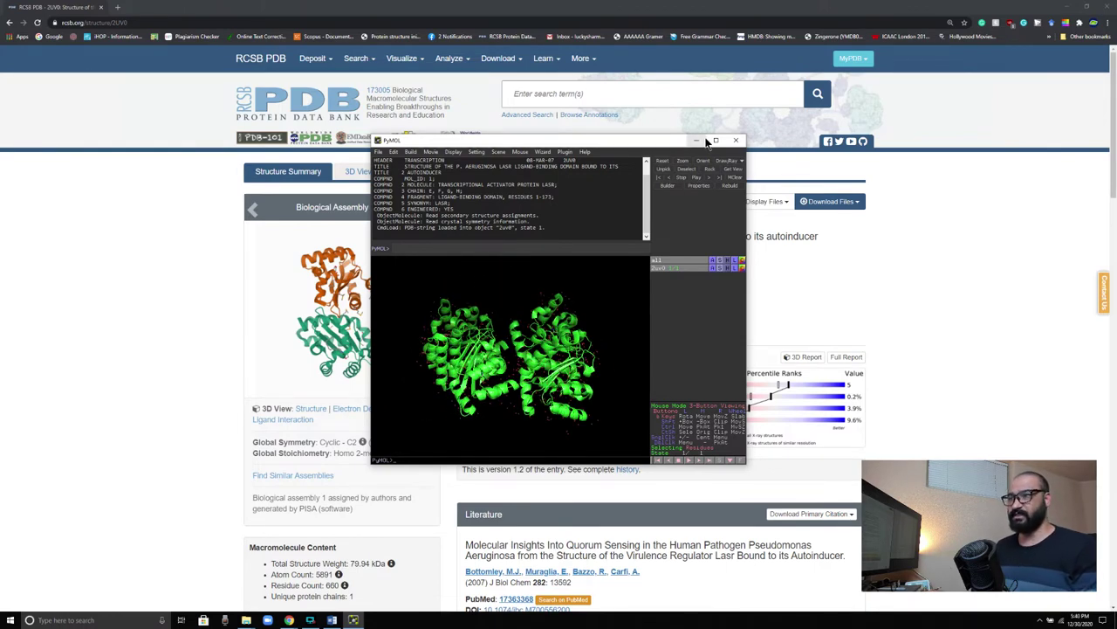
left_click_drag(560, 344, 537, 378)
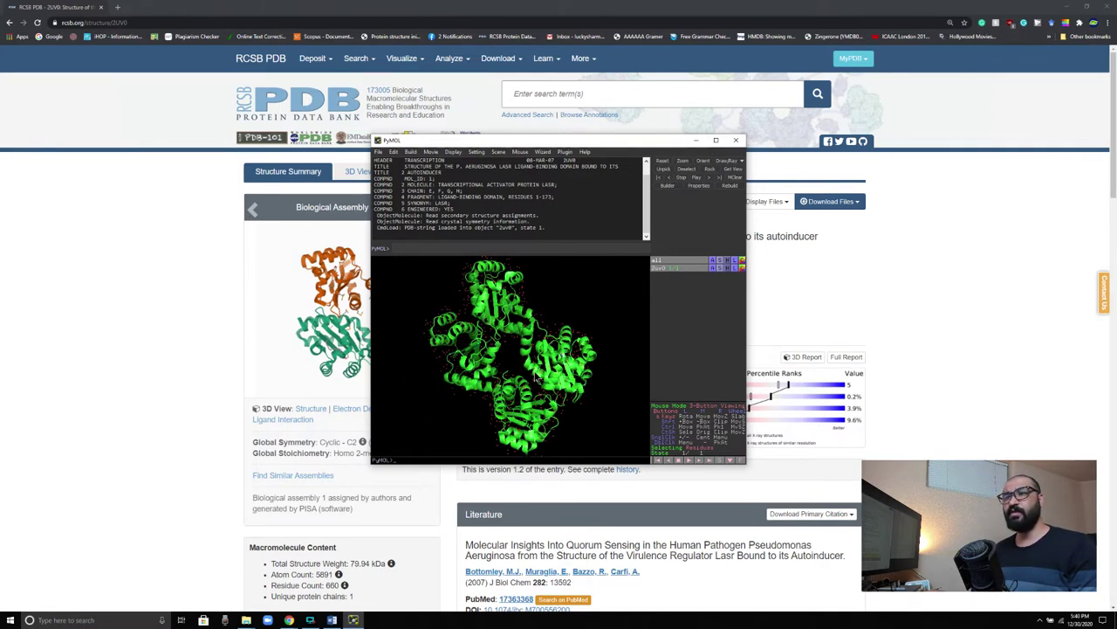
left_click(736, 139)
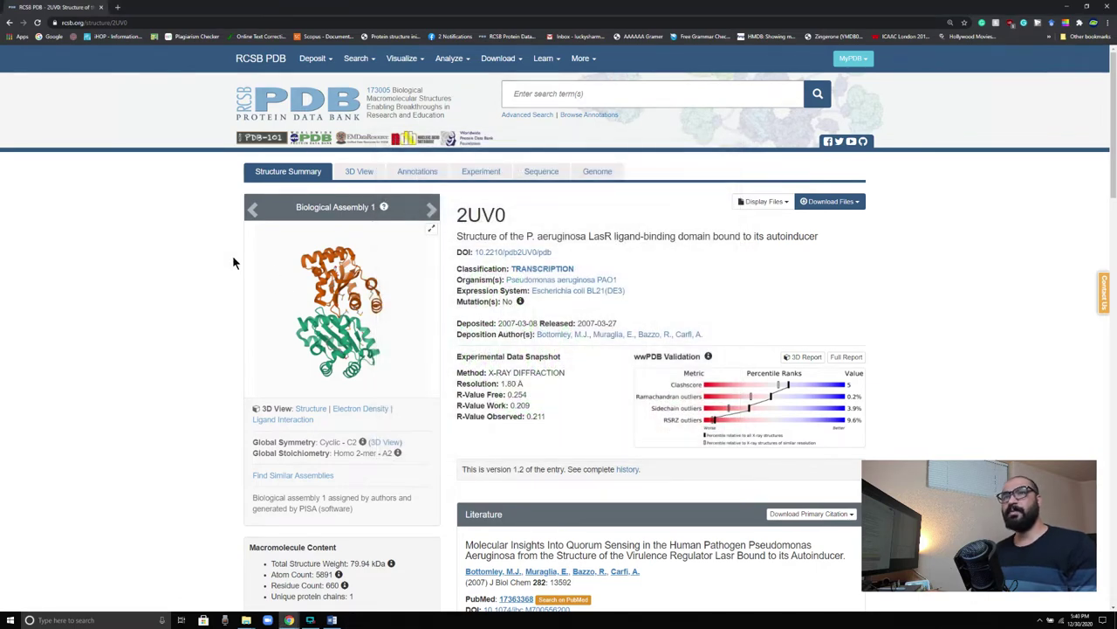
Minimize the browser and bring back the LasR folder window with no file selected
left_click(1067, 10)
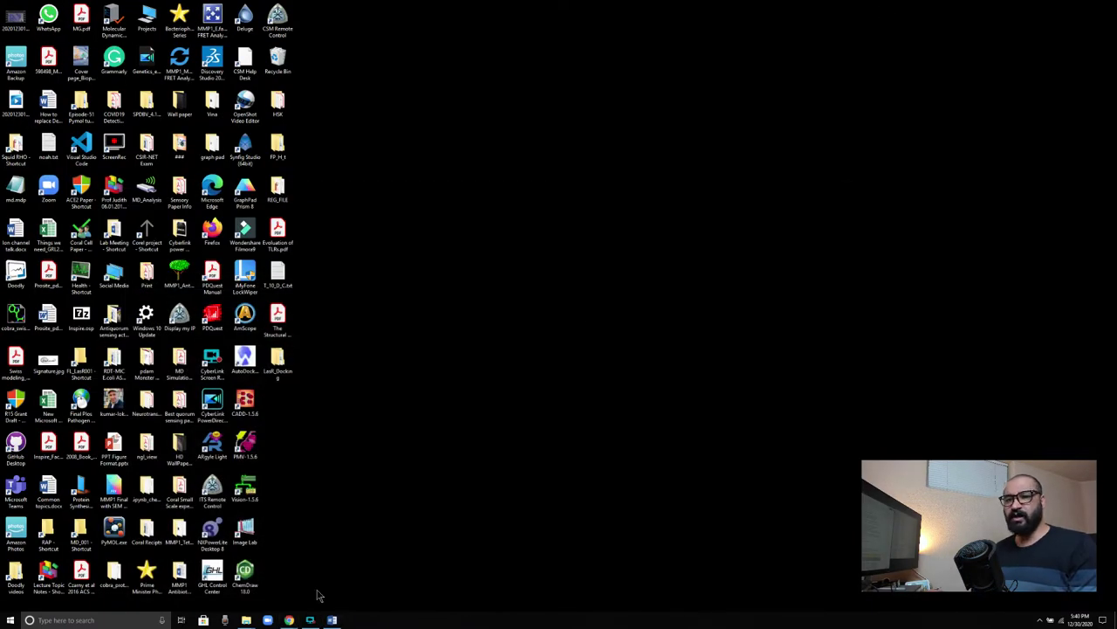
mouse_move(248, 622)
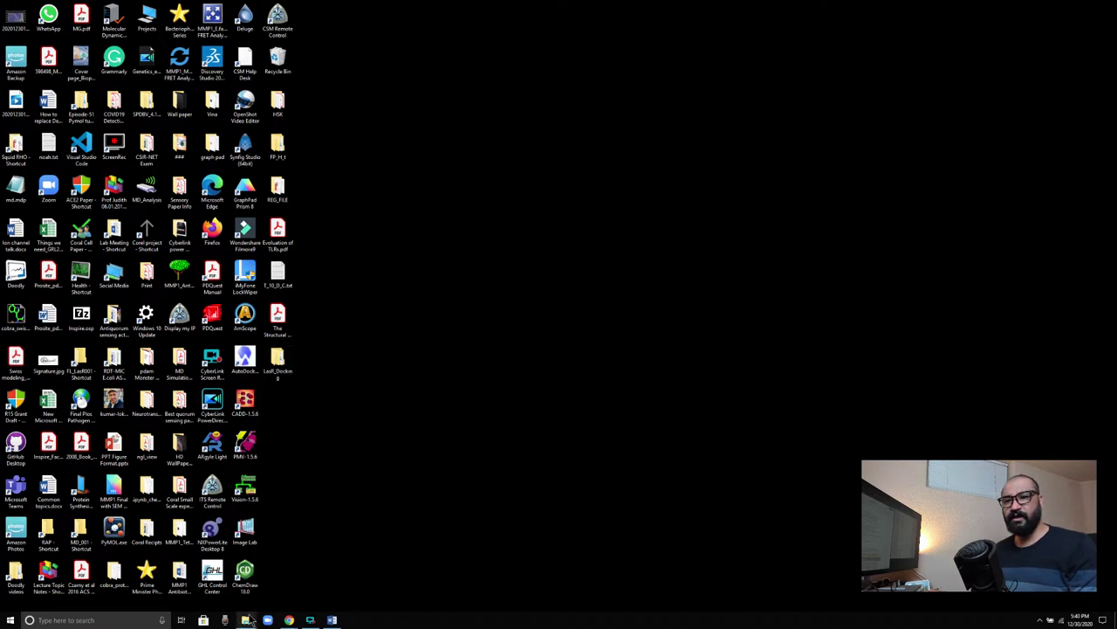
left_click(247, 578)
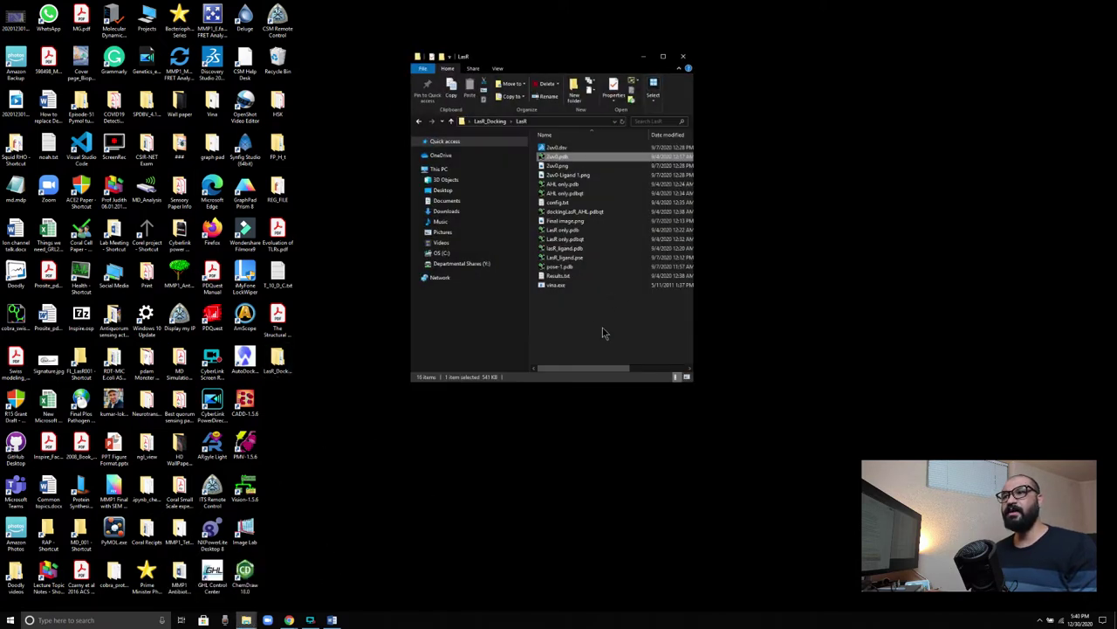
left_click(603, 331)
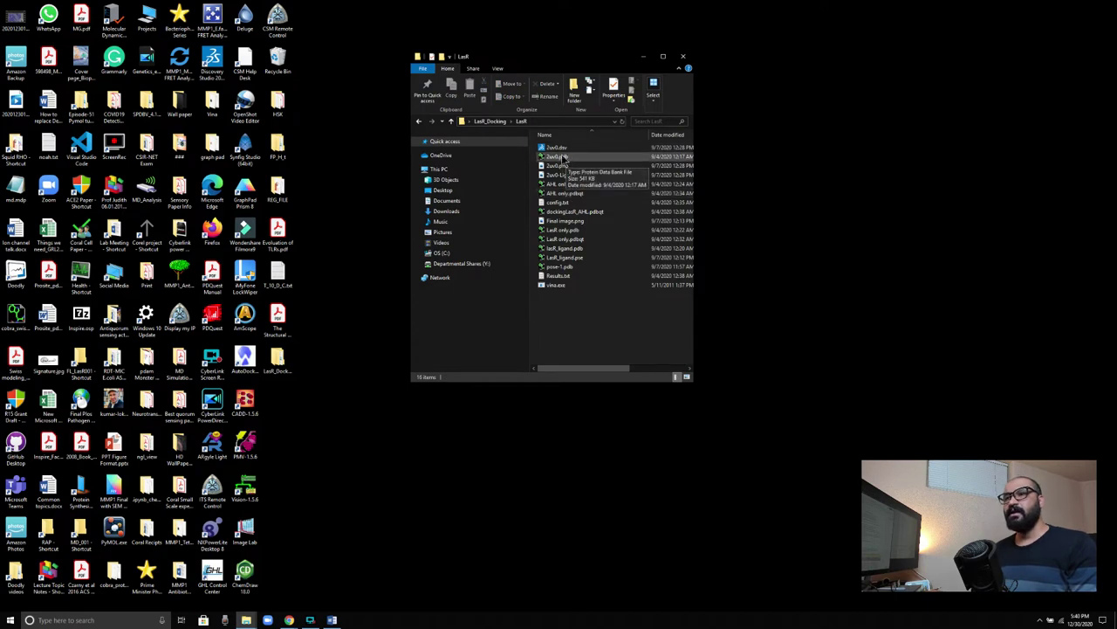
Open the 2uv0 structure from the LasR folder in PyMOL, maximize the window and turn the model to show its four chains apart
left_click(566, 158)
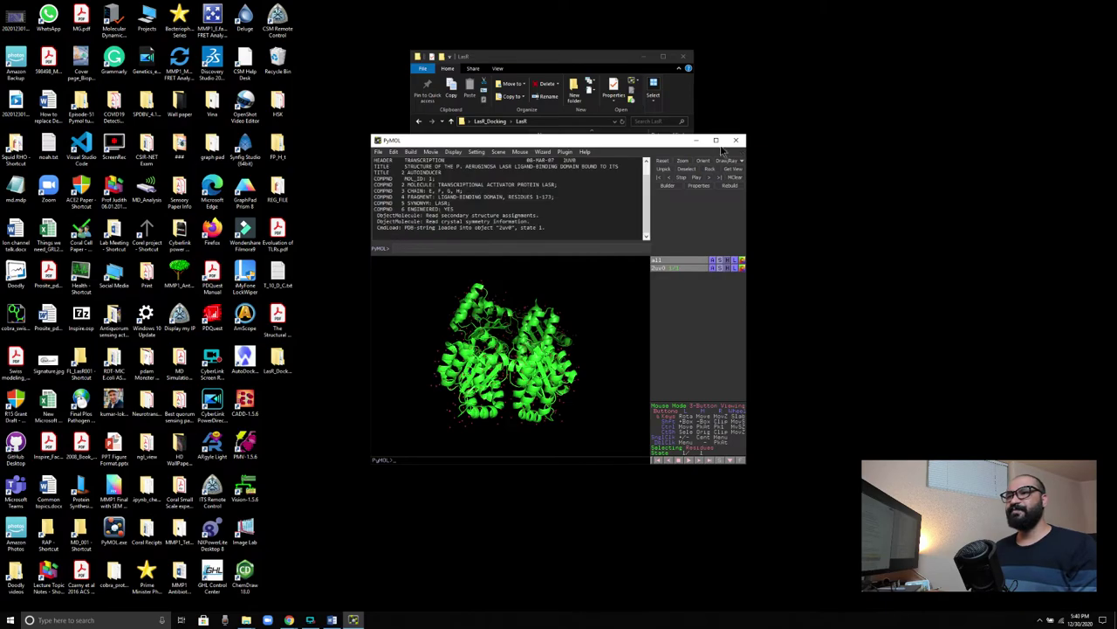
left_click(716, 139)
left_click_drag(507, 305, 563, 327)
left_click_drag(511, 290, 594, 383)
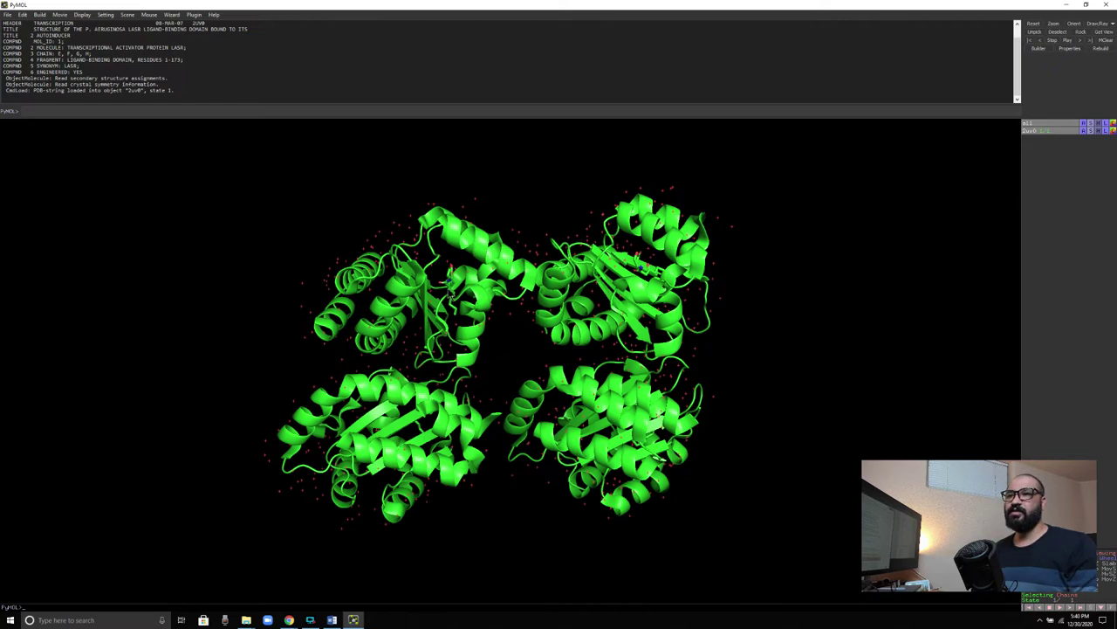
Highlight each of the four protein chains G, F, H and E in turn, and clear the selection
left_click(474, 293)
left_click(629, 299)
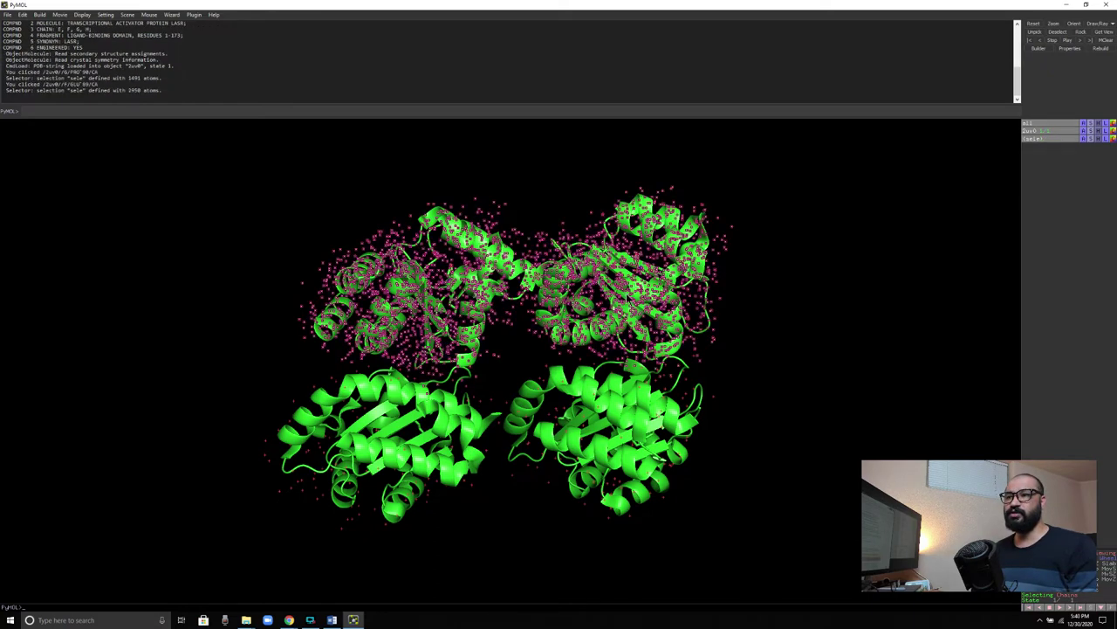
left_click(640, 447)
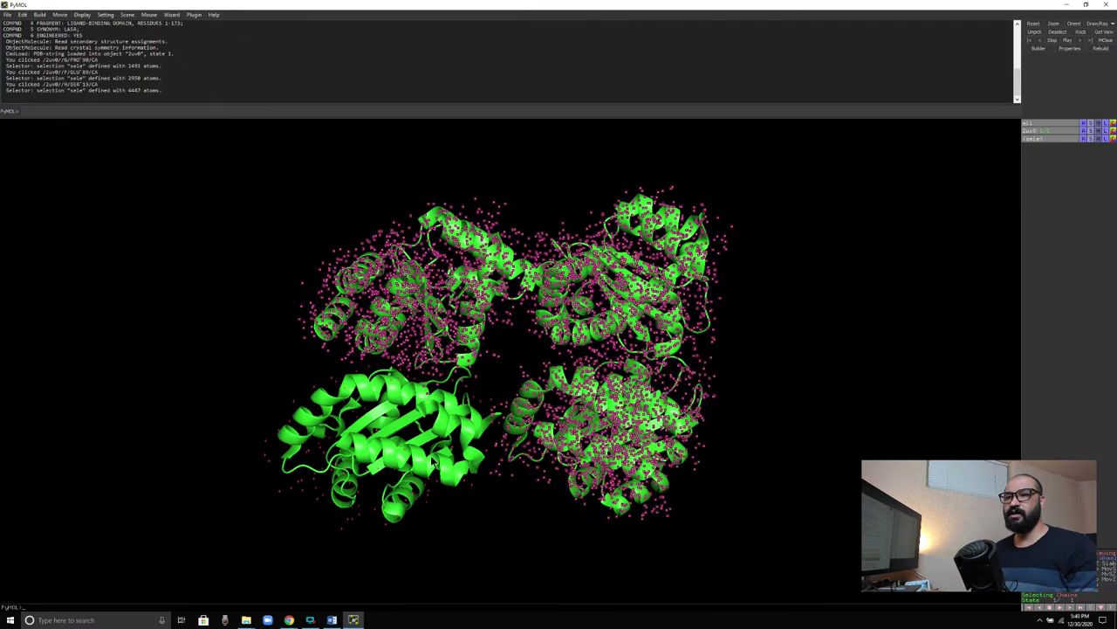
left_click(430, 460)
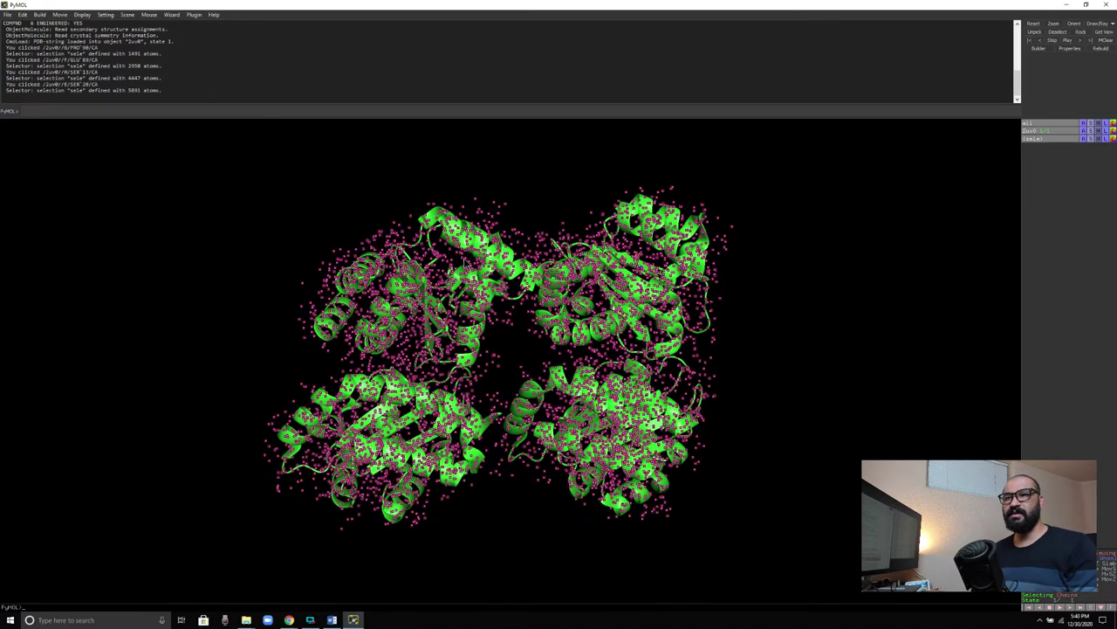
left_click(218, 260)
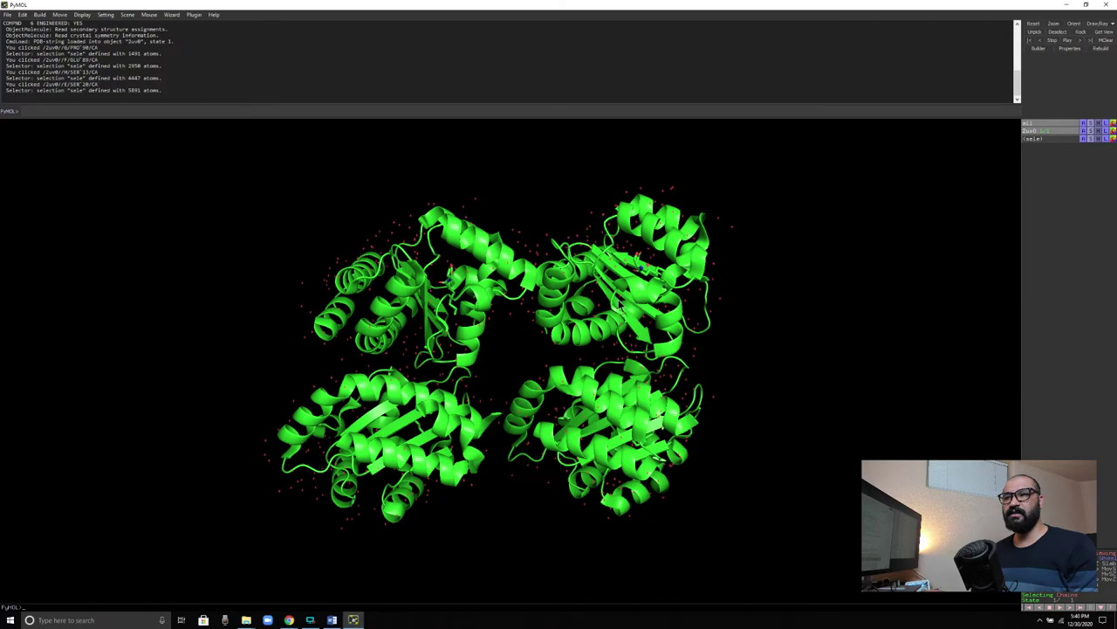
Select chains E, H and F, leaving out chain G, and clear the selection
left_click(403, 427)
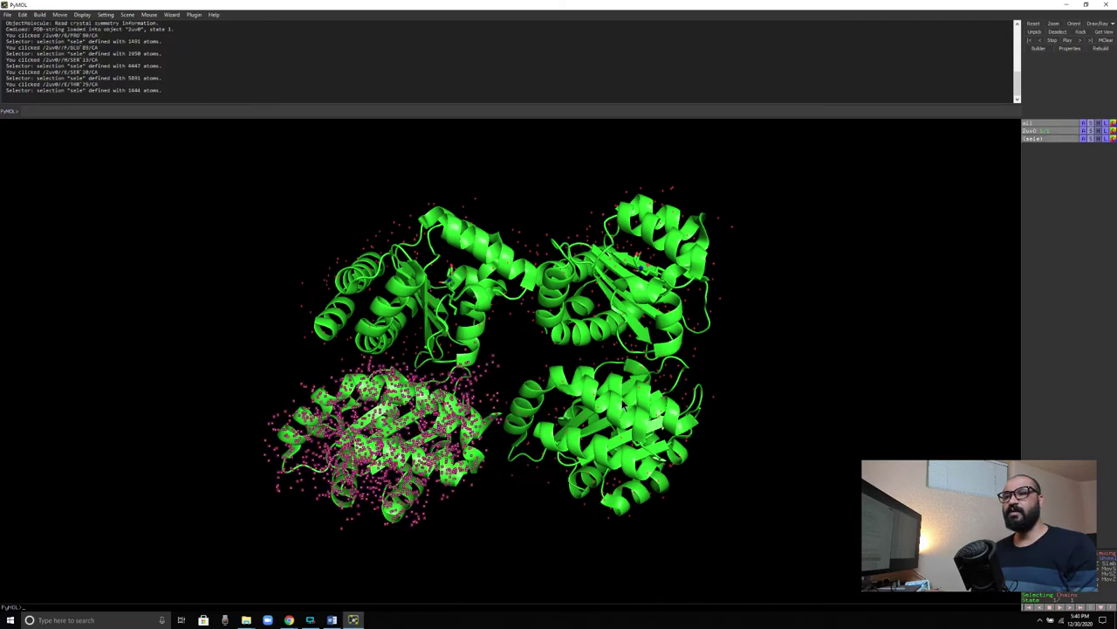
left_click(624, 417)
left_click(628, 266)
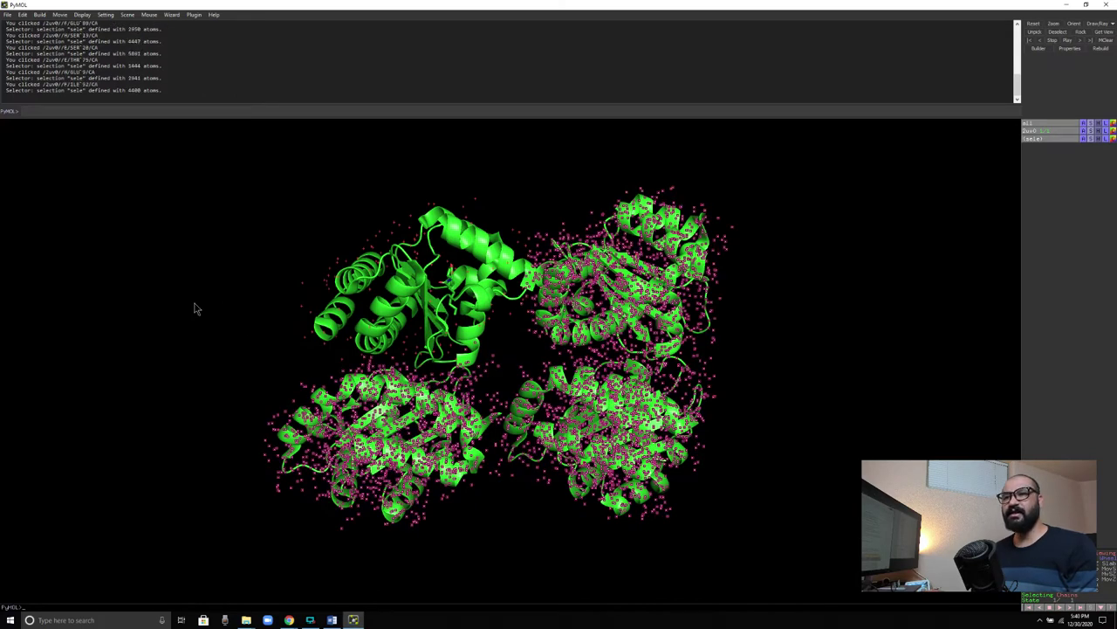
left_click(249, 304)
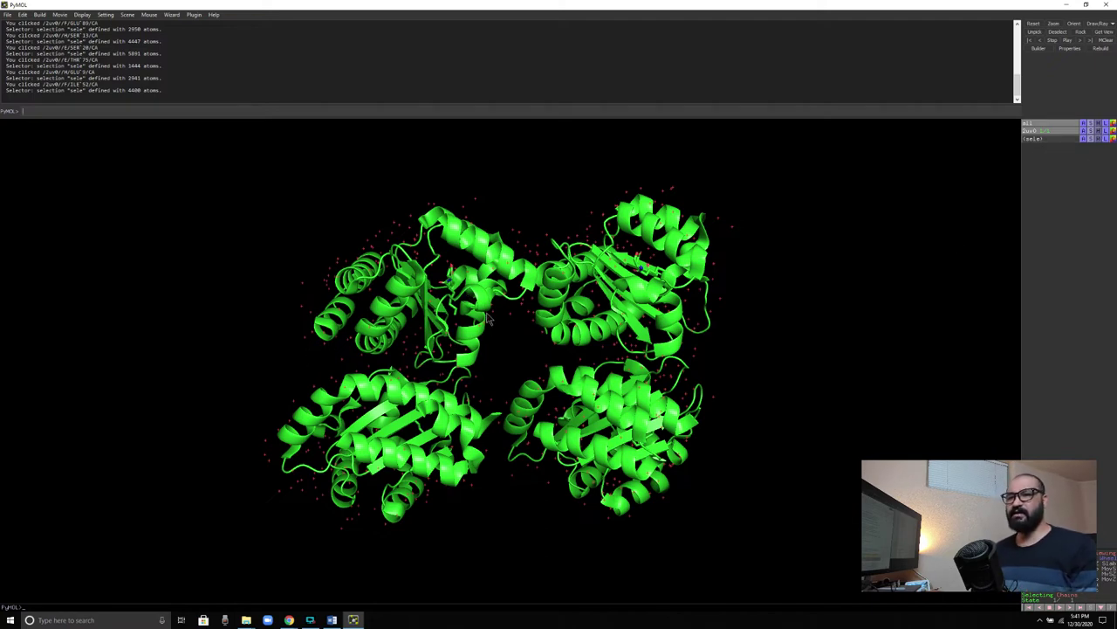
Select chains G, E and F and remove their atoms, keeping only chain H
left_click(406, 292)
left_click(477, 449)
left_click(647, 284)
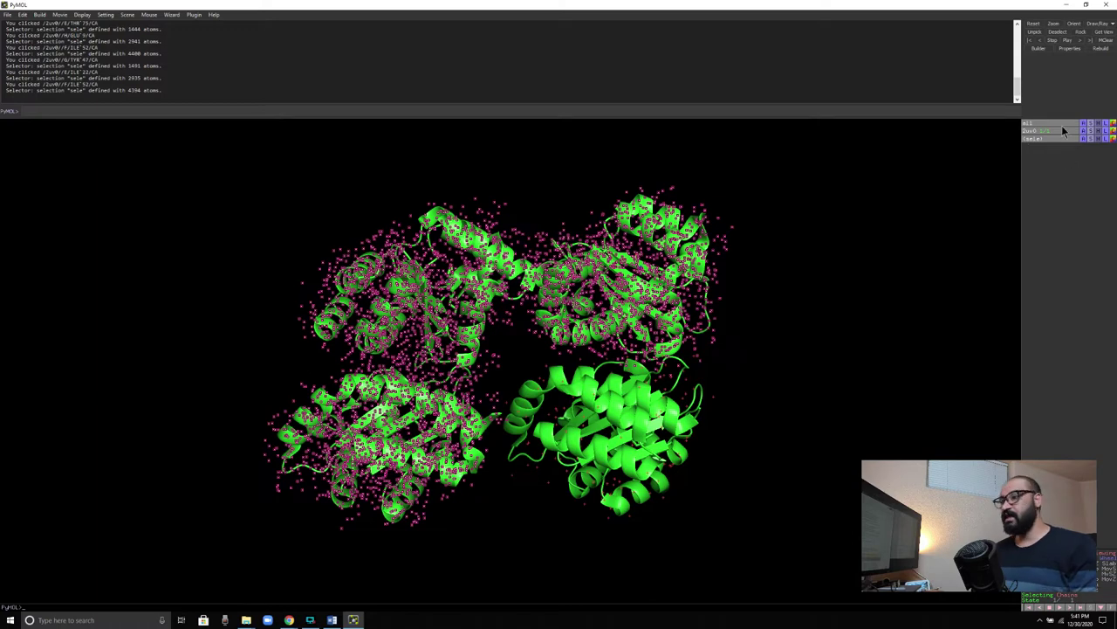
left_click(1084, 140)
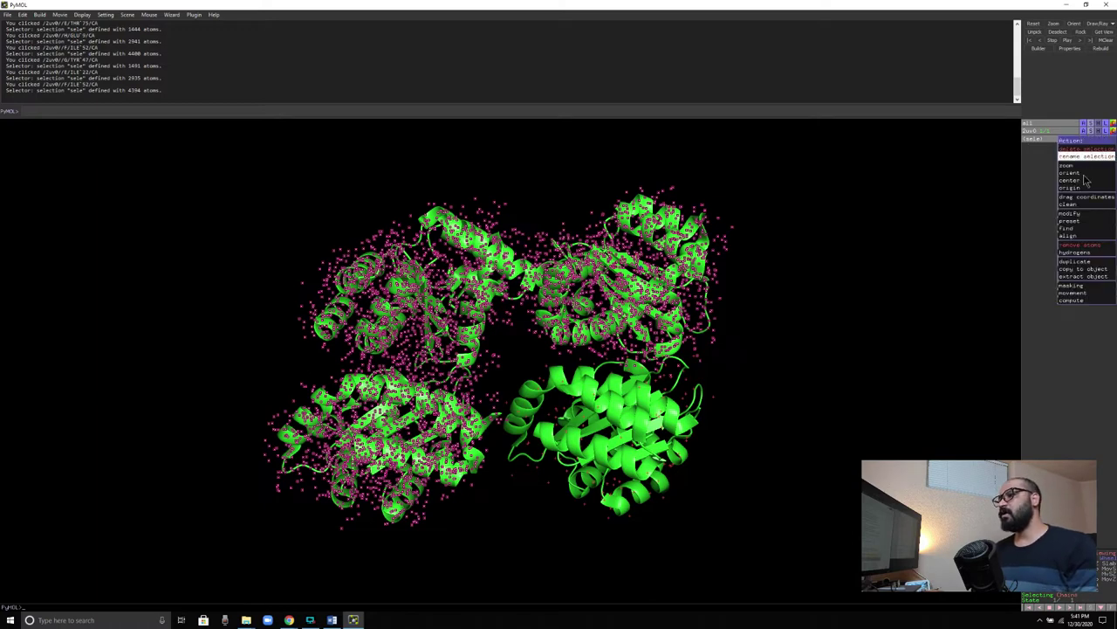
left_click(1084, 242)
Switch the selection level to residues, select the ligand bound inside chain H and color it red
left_click_drag(647, 382, 435, 334)
left_click_drag(742, 267, 522, 285)
scroll(529, 266, "up", 2)
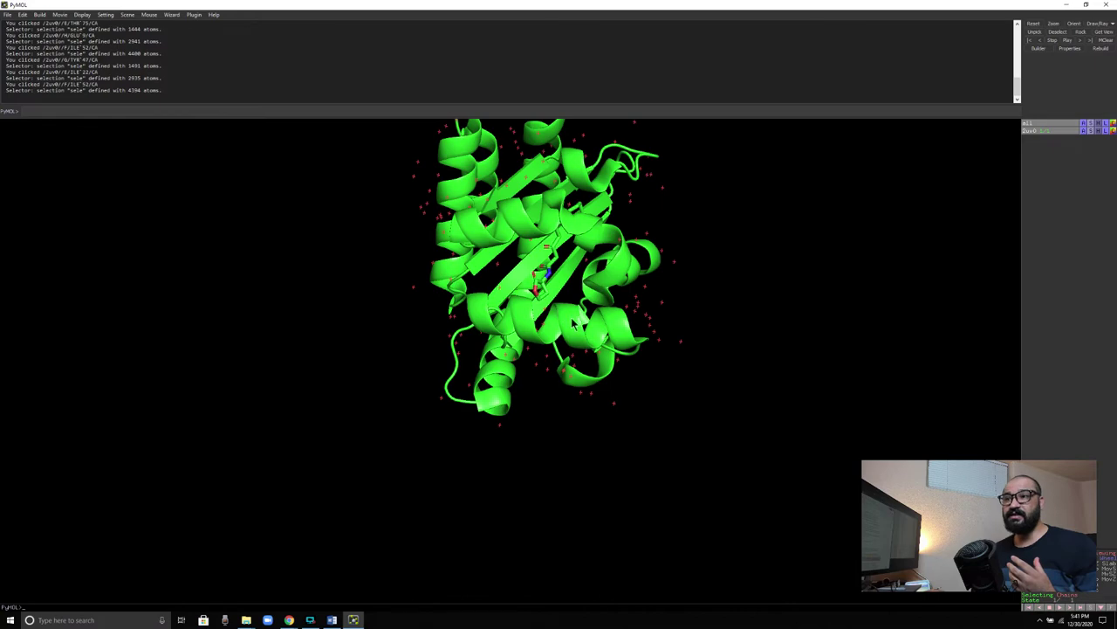
scroll(680, 280, "up", 1)
left_click_drag(597, 233, 608, 254)
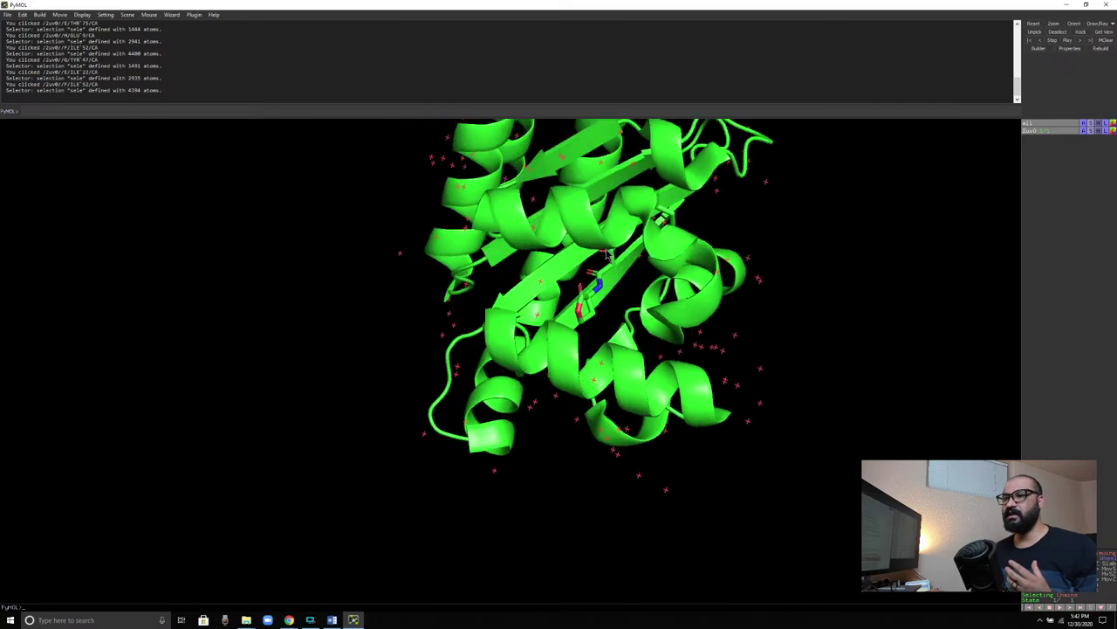
left_click(599, 298)
left_click(657, 272)
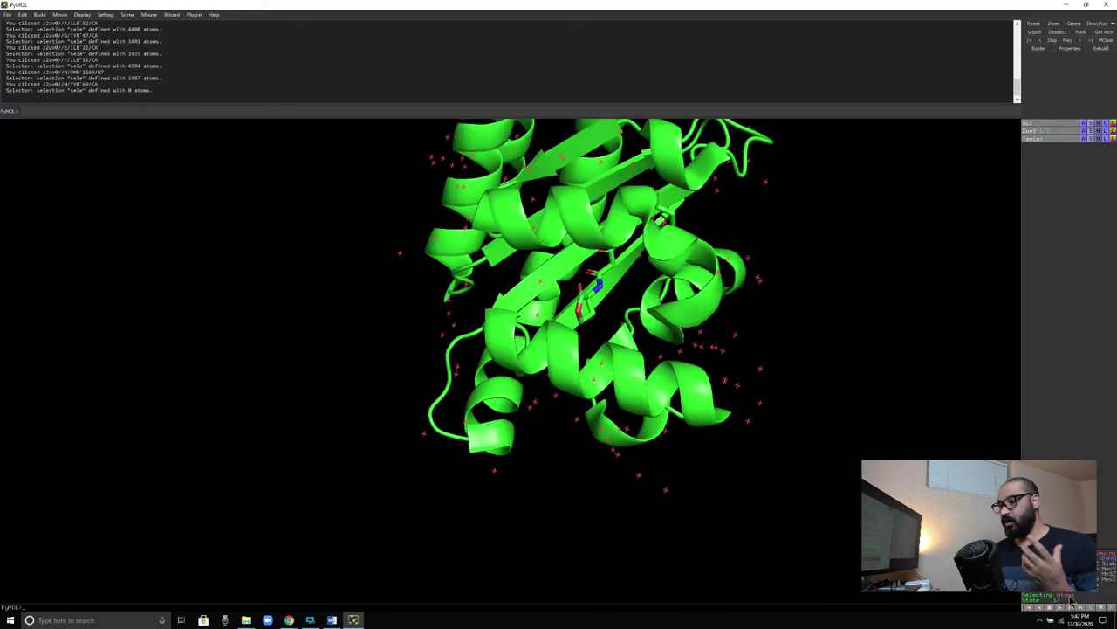
left_click(597, 295)
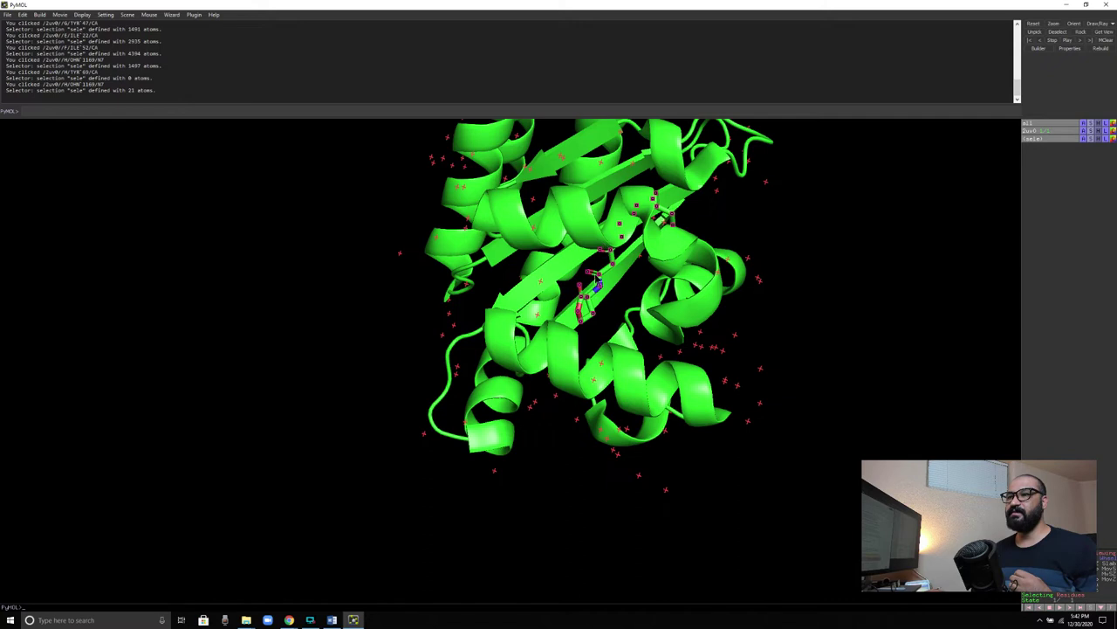
left_click(1114, 140)
mouse_move(1097, 210)
left_click(1058, 210)
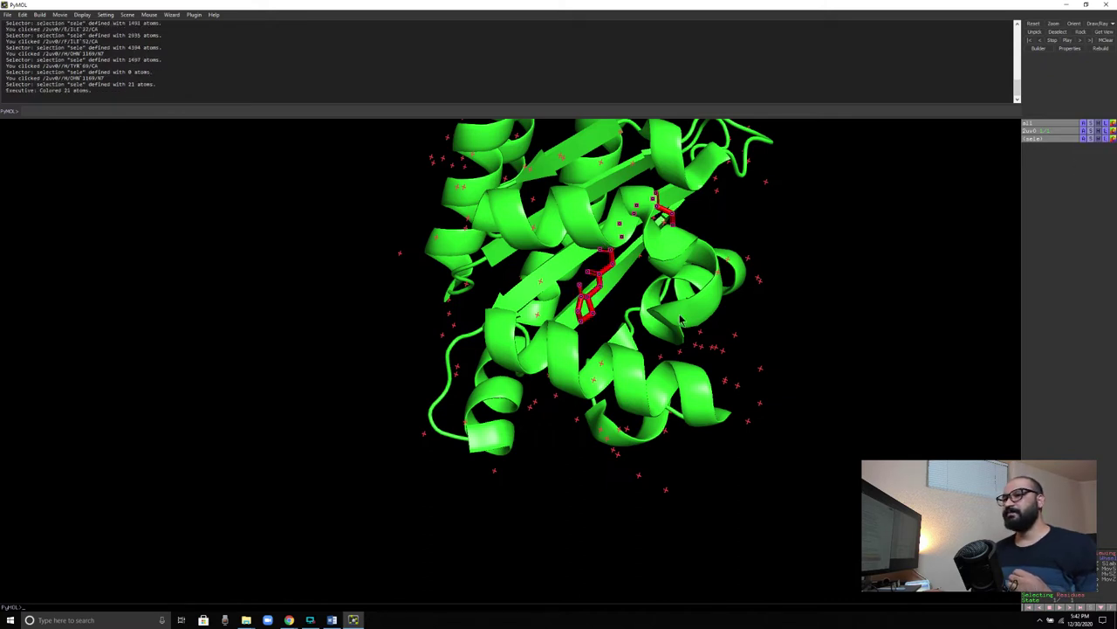
Examine how the red ligand sits in the protein's binding pocket from close up and several angles, and clear its selection
left_click_drag(616, 334, 515, 384)
left_click_drag(586, 255, 593, 213)
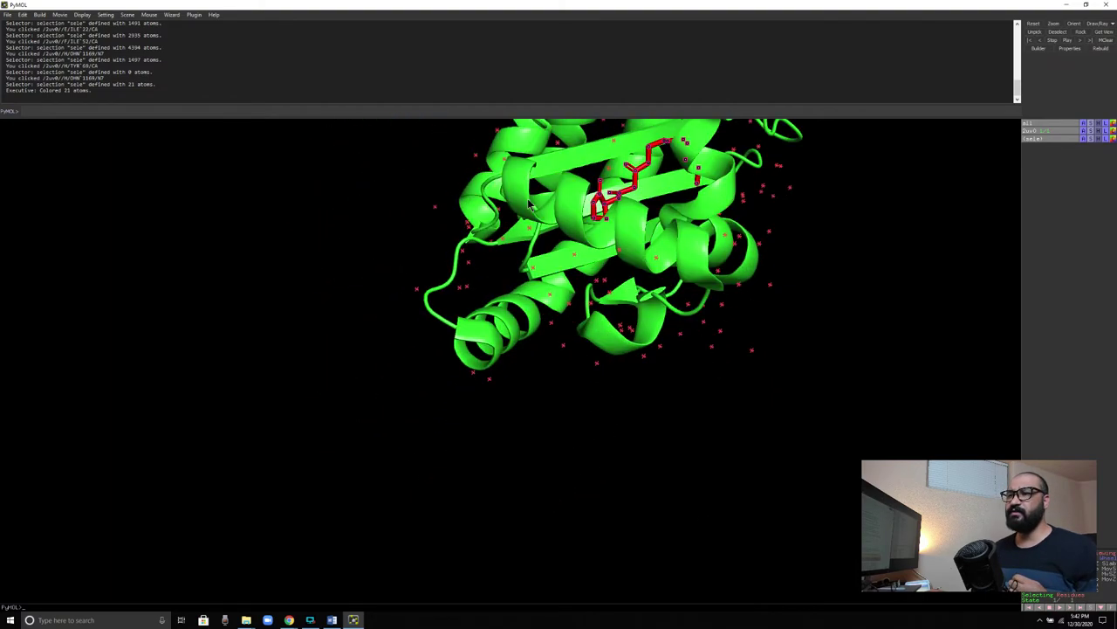
right_click(300, 264)
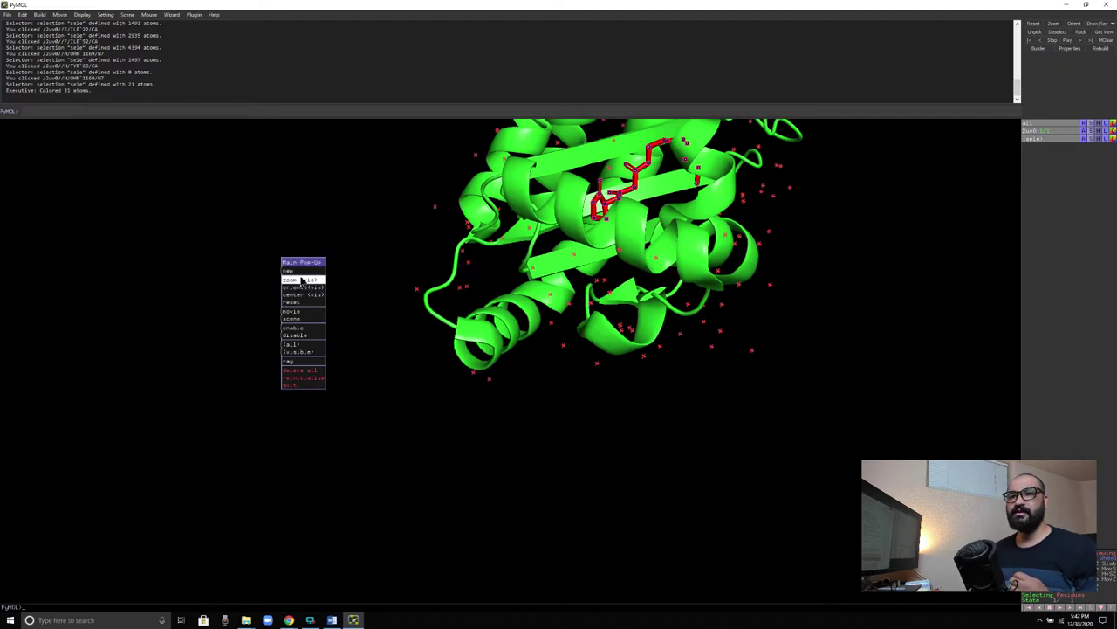
left_click(341, 310)
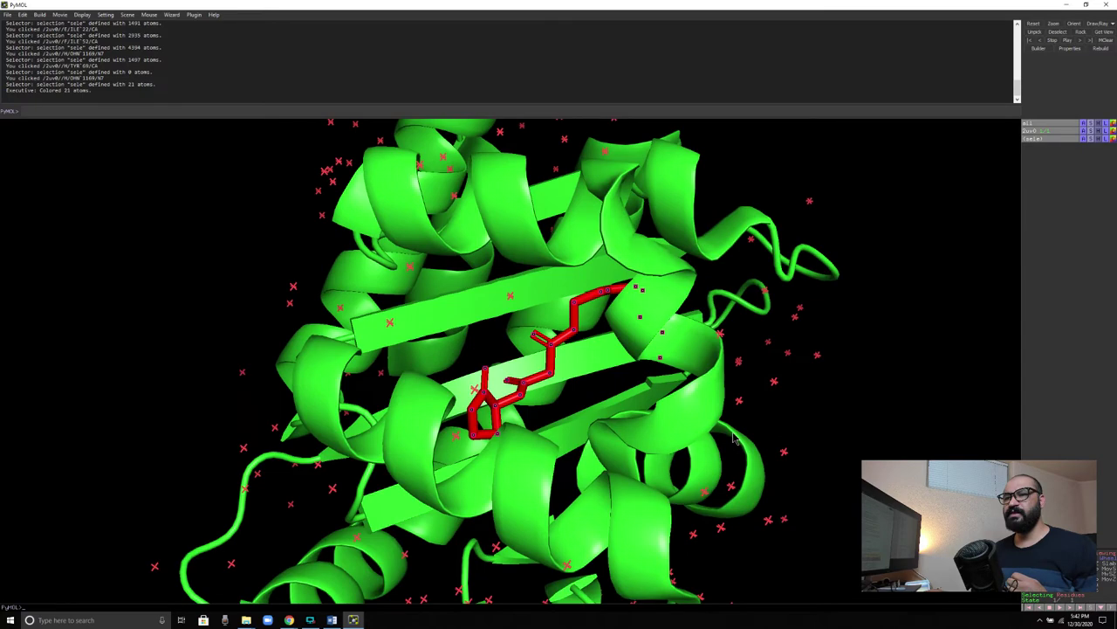
mouse_move(515, 387)
left_mouse_down()
mouse_move(510, 362)
mouse_move(520, 387)
left_mouse_up()
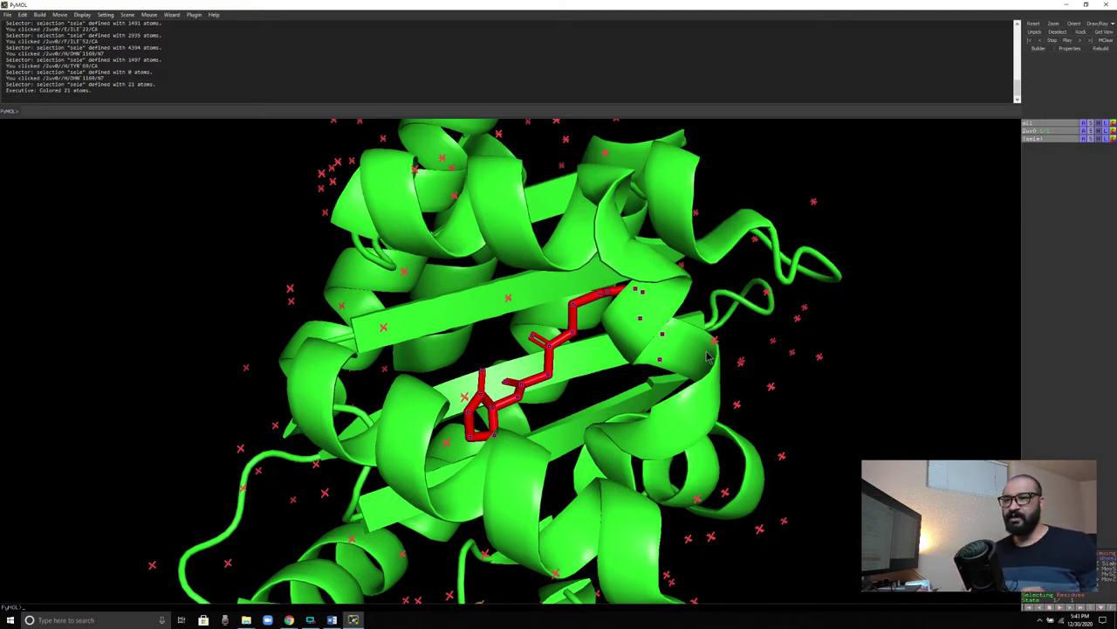
right_click_drag(772, 335, 771, 254)
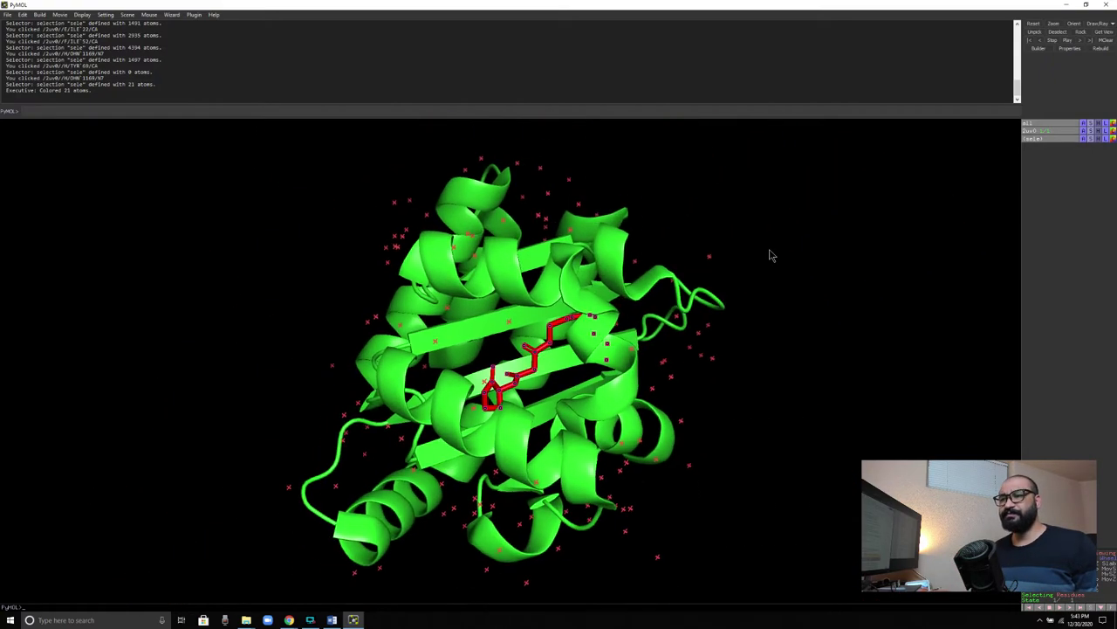
left_click_drag(597, 355, 522, 356)
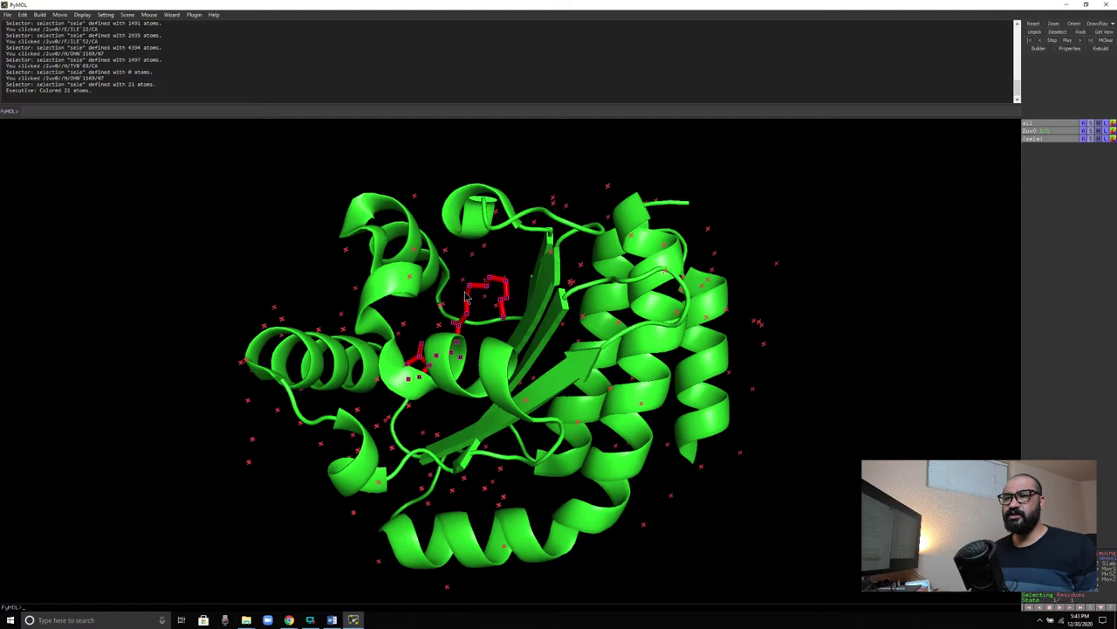
left_click_drag(487, 336, 509, 354)
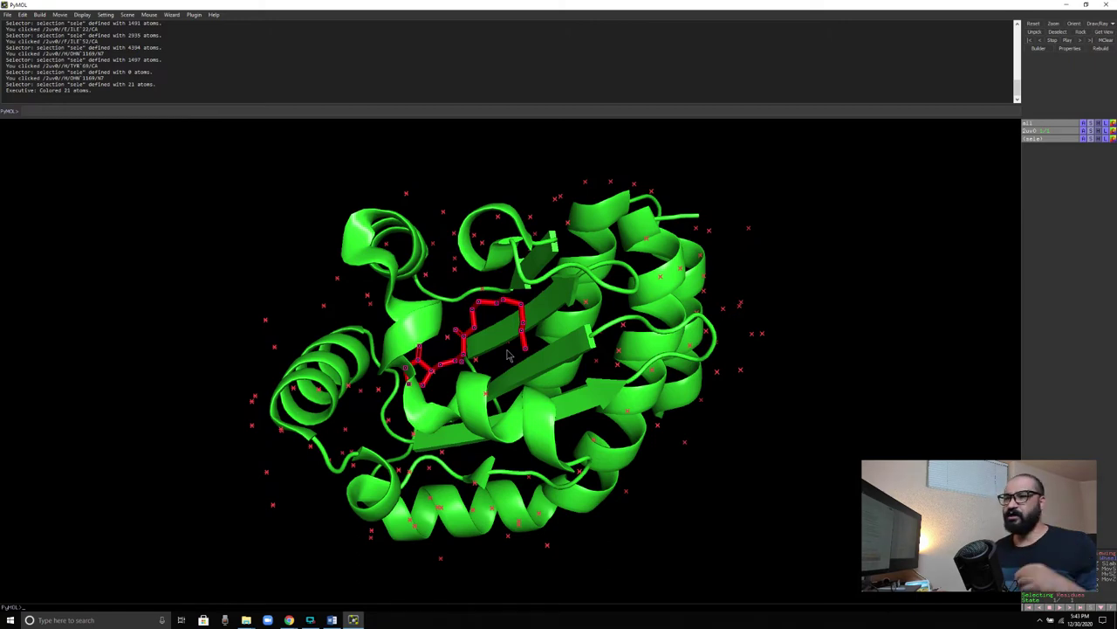
left_click(767, 407)
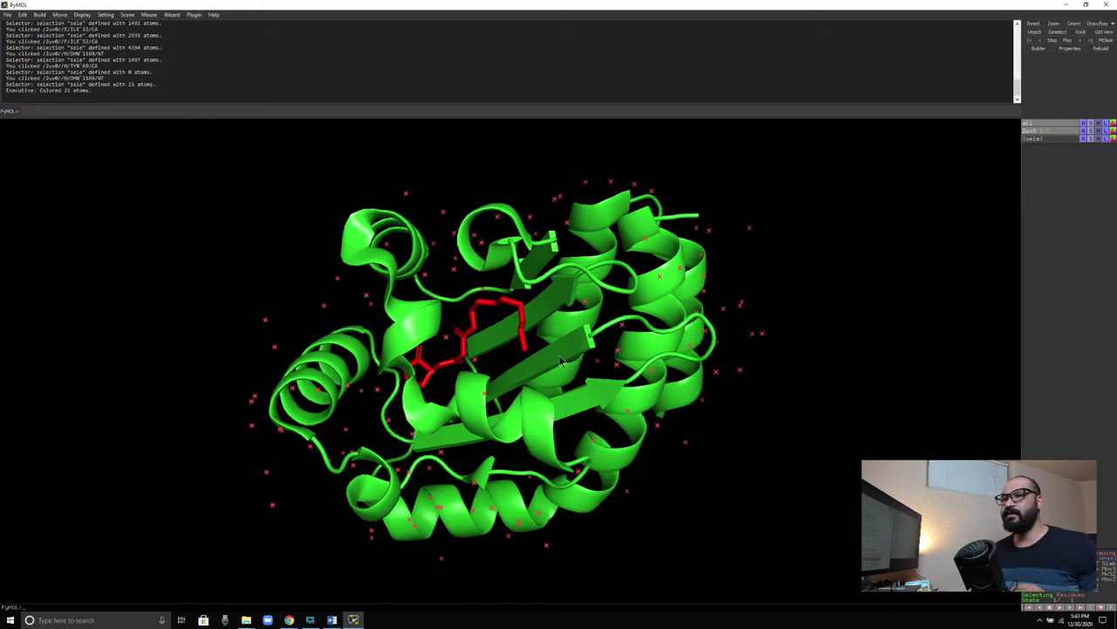
Pick two water molecules near the protein and remove all waters from the 2uv0 object
left_click(454, 234)
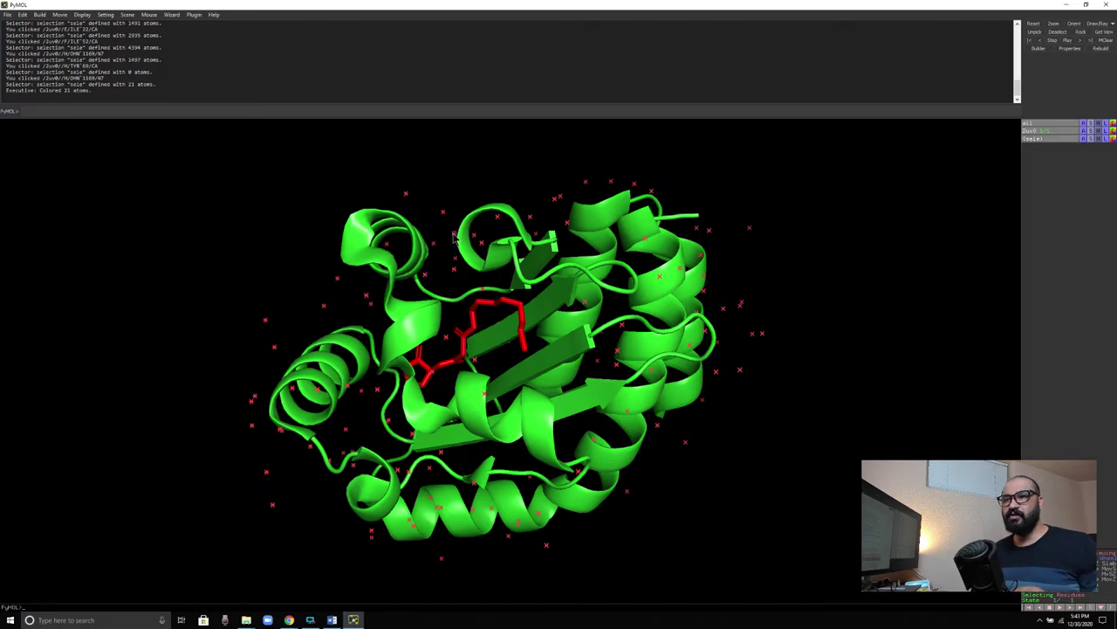
left_click(443, 214)
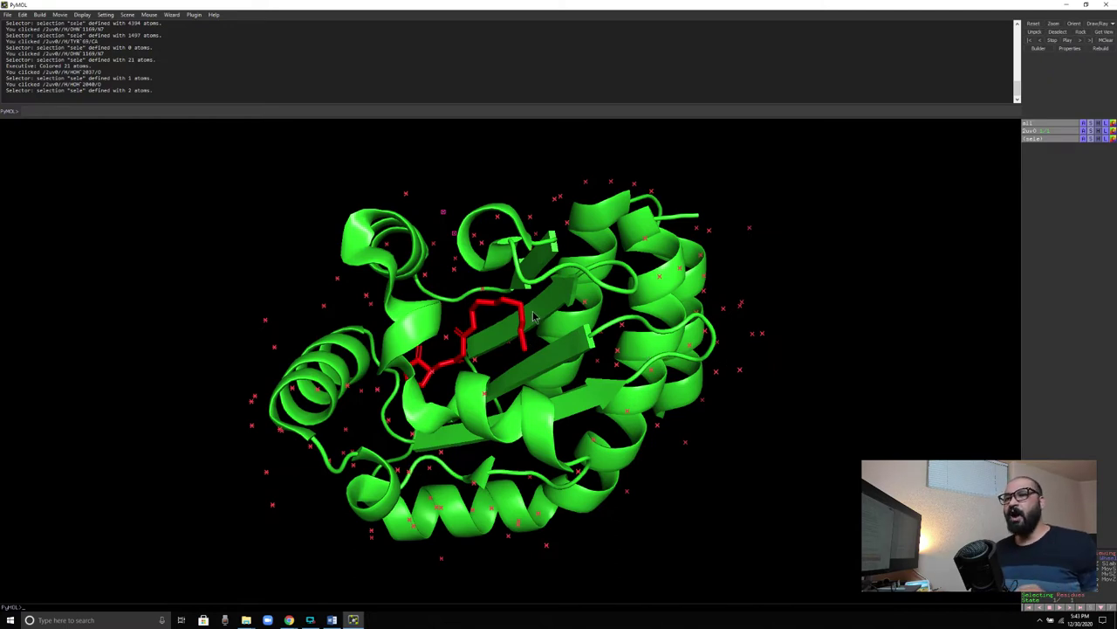
left_click(1084, 137)
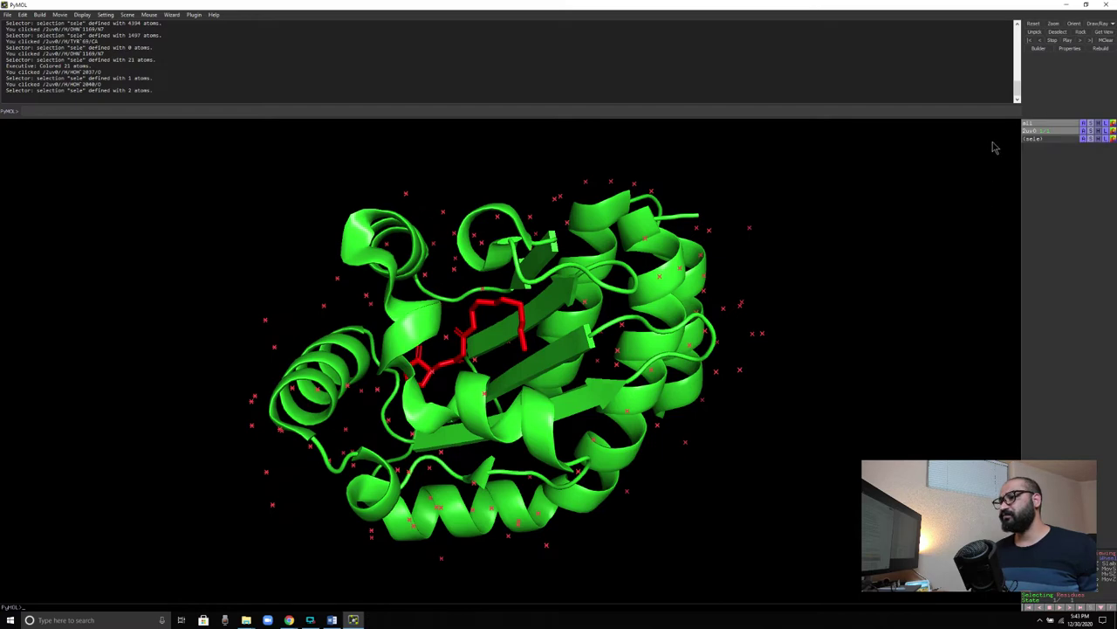
left_click(1084, 130)
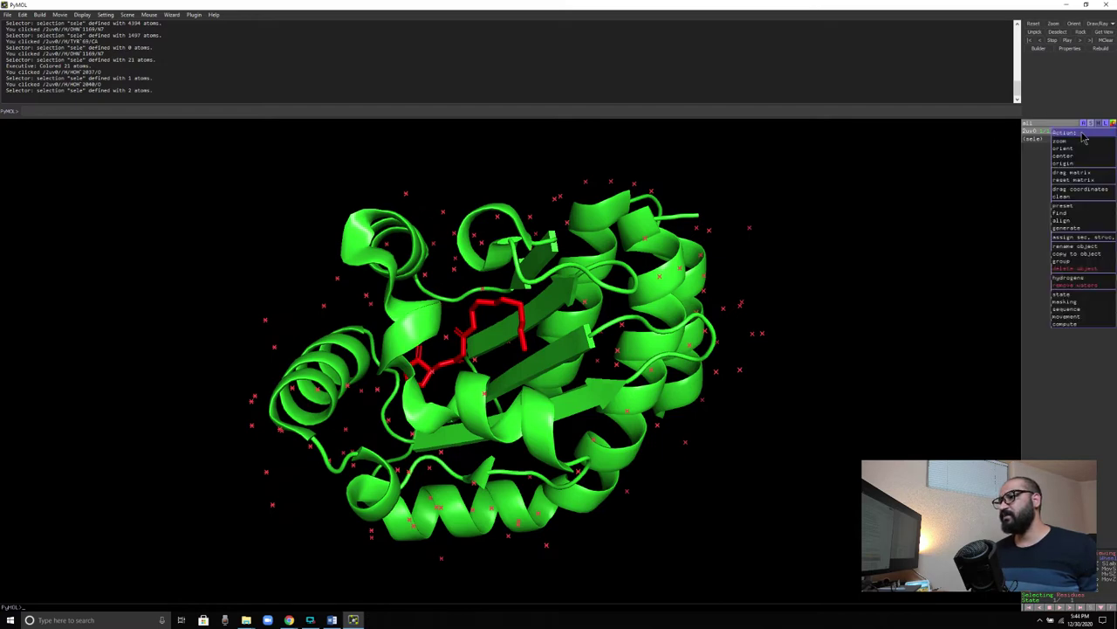
left_click(1071, 287)
Select the red ligand and remove its atoms from the binding pocket
left_click_drag(523, 388, 460, 386)
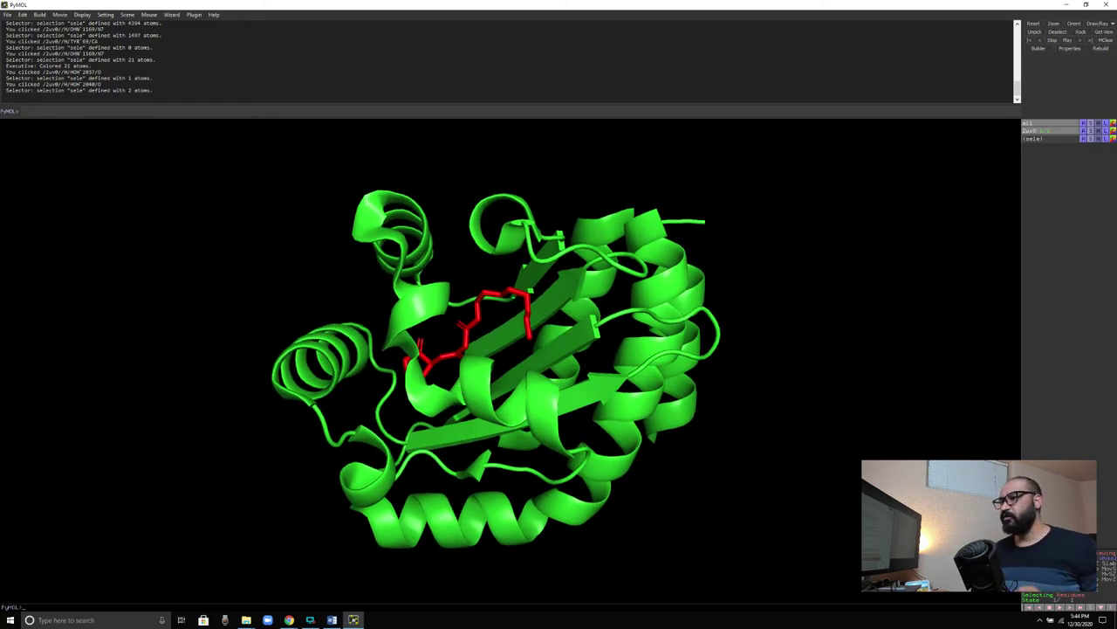
left_click(481, 344)
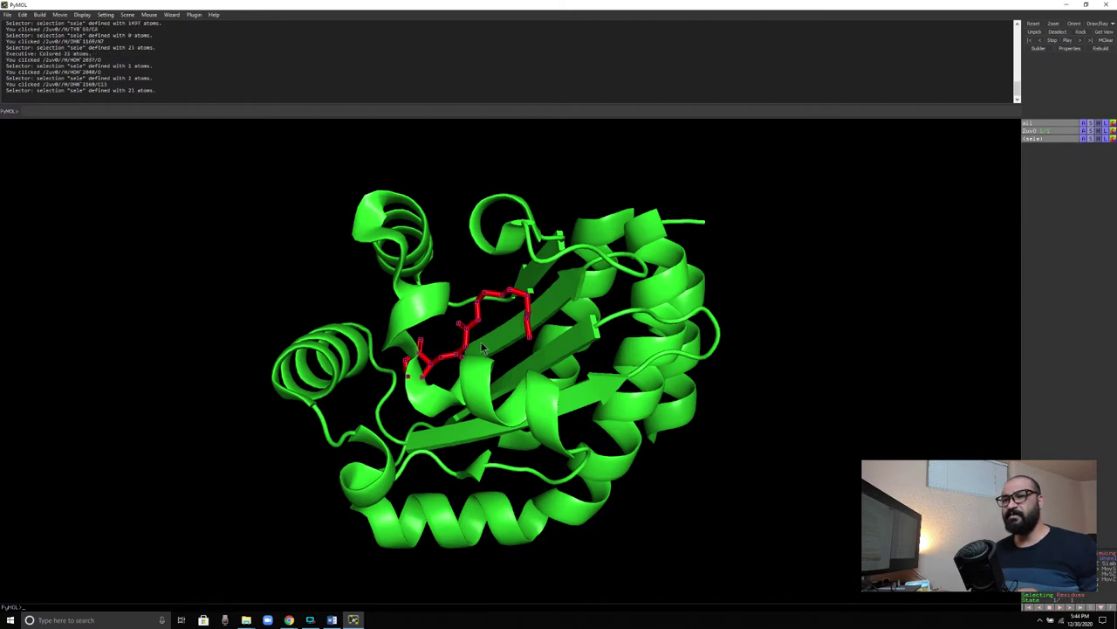
left_click(1085, 139)
left_click(1081, 245)
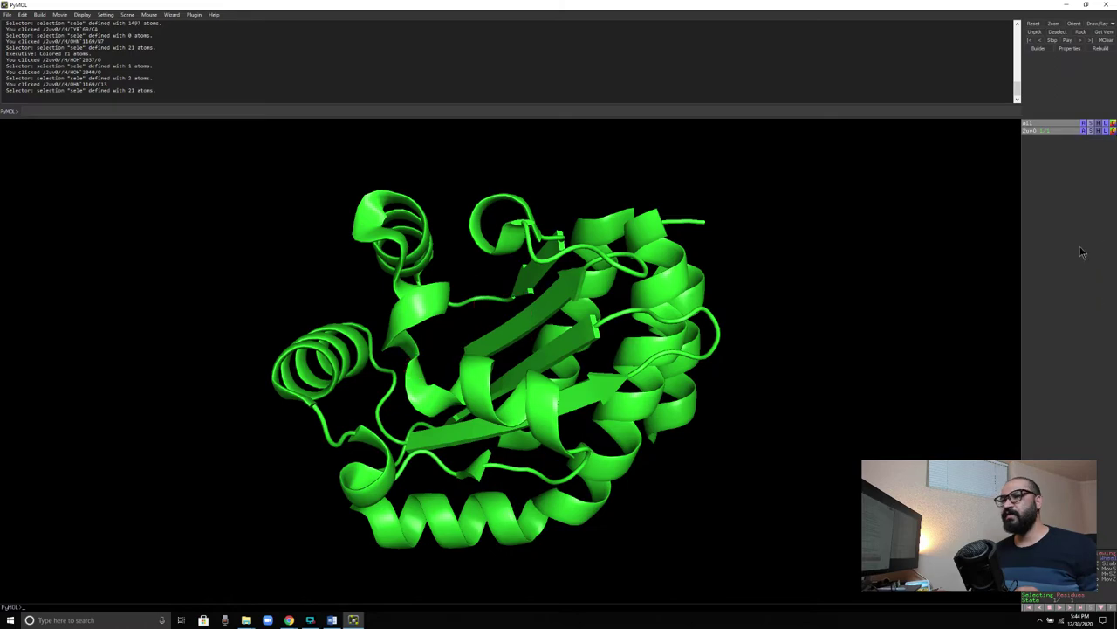
Examine the empty binding pocket of the remaining LasR chain from several angles
left_click_drag(529, 433, 594, 466)
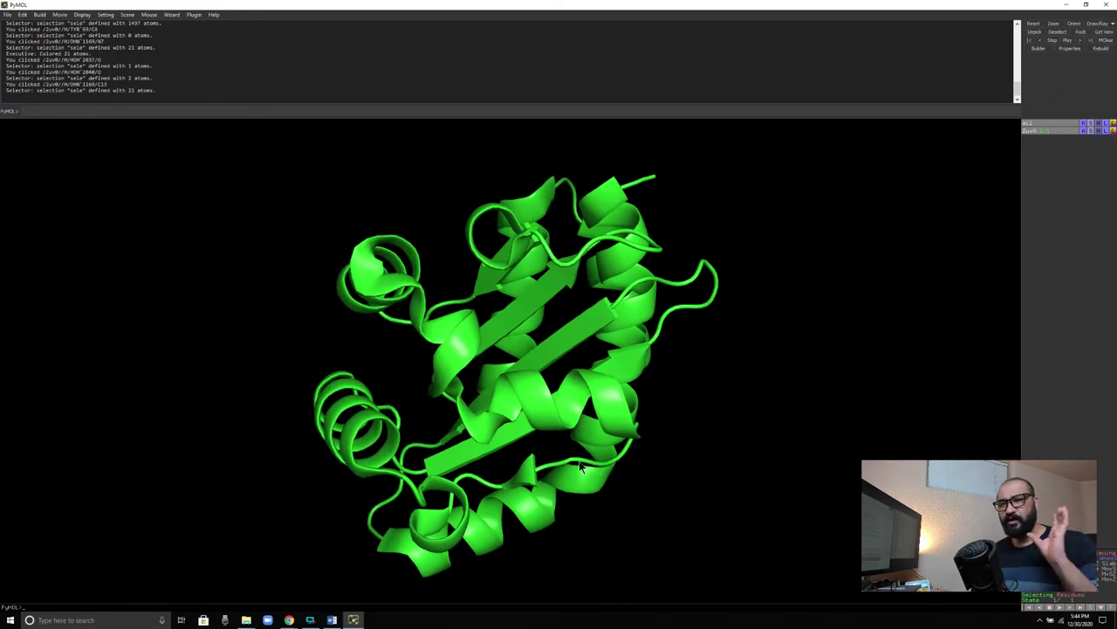
left_click_drag(460, 422, 481, 417)
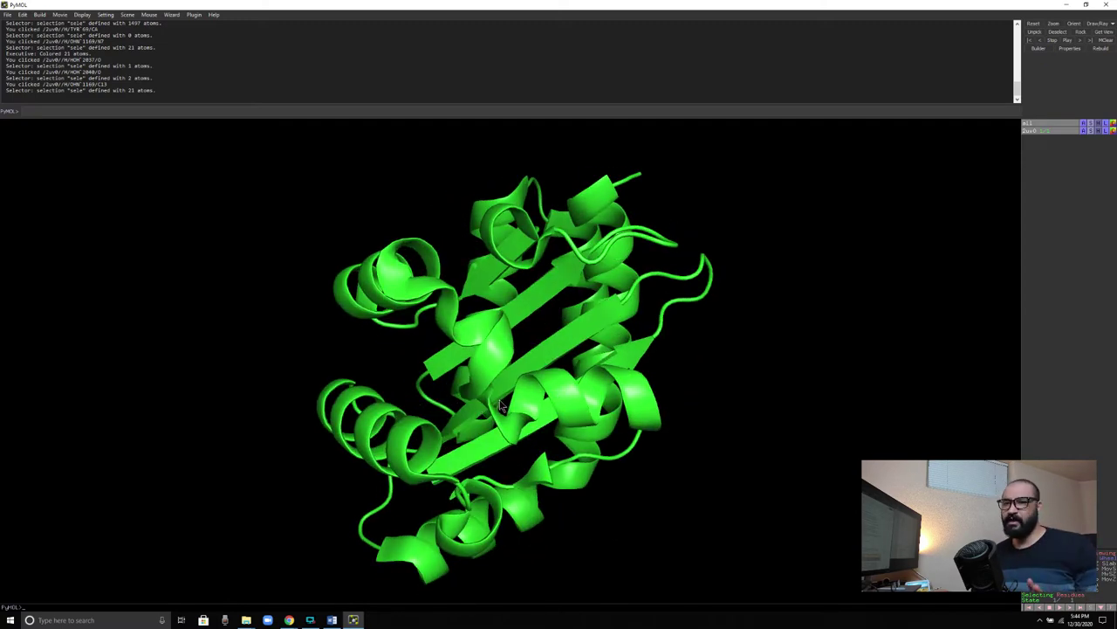
left_click_drag(502, 406, 563, 361)
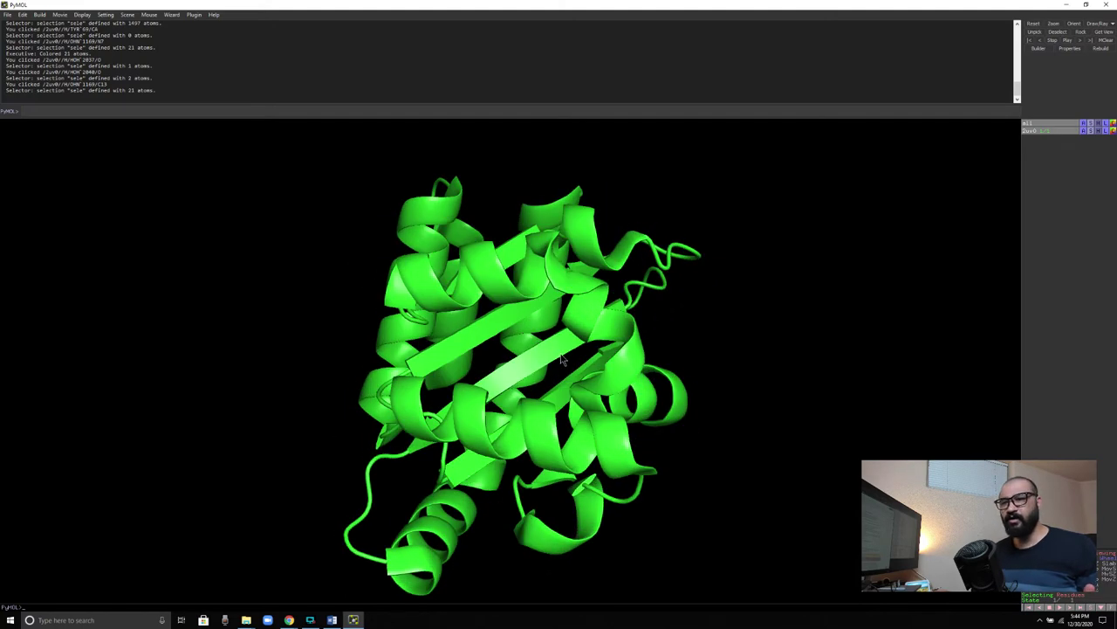
left_click_drag(520, 415, 446, 407)
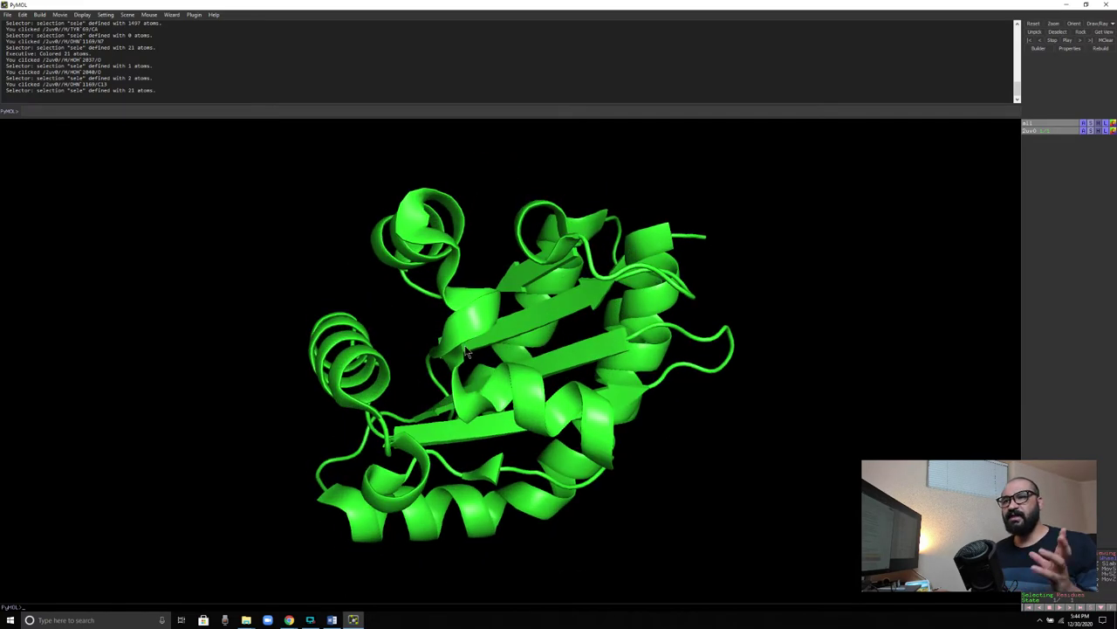
Examine the ligand-free LasR chain from a few more angles and close its PyMOL session
left_click_drag(501, 358, 513, 364)
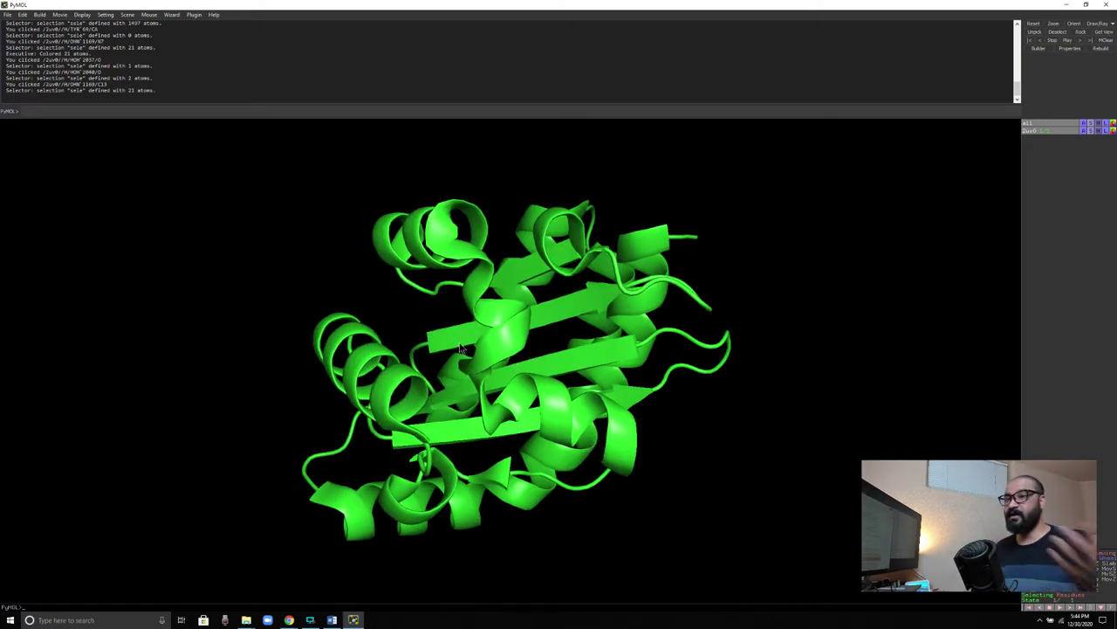
left_click_drag(491, 325, 503, 331)
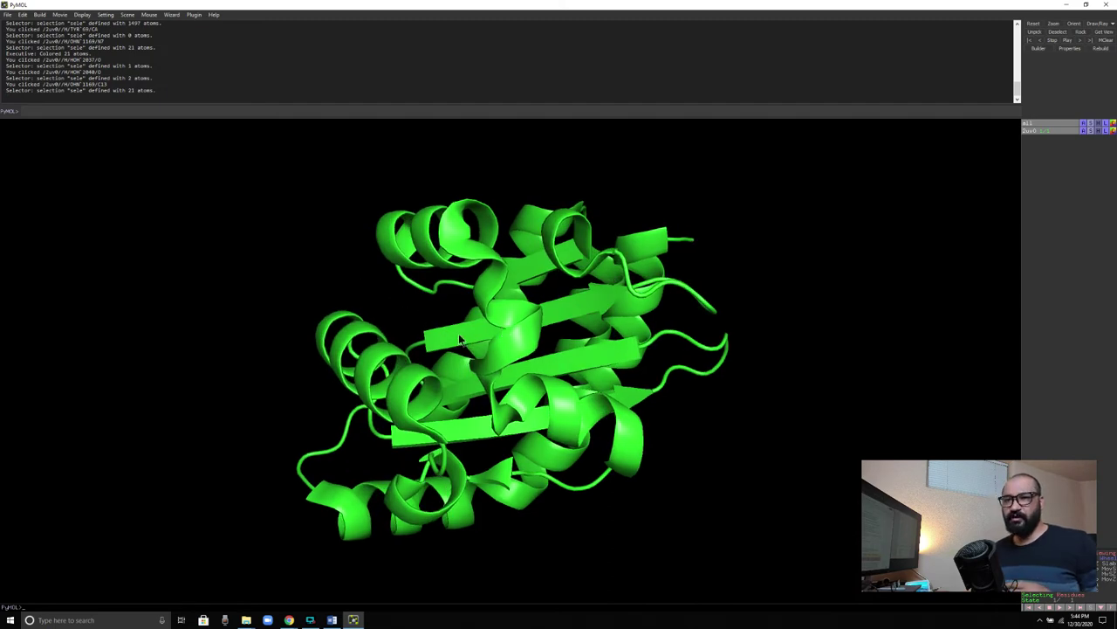
left_click_drag(547, 376, 544, 368)
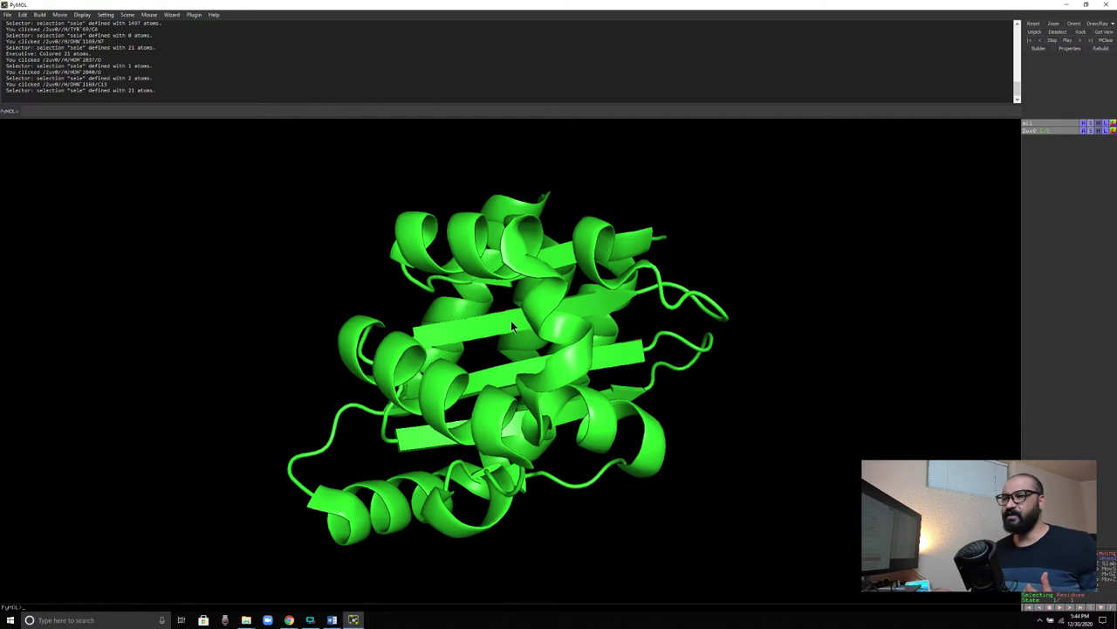
left_click(1105, 6)
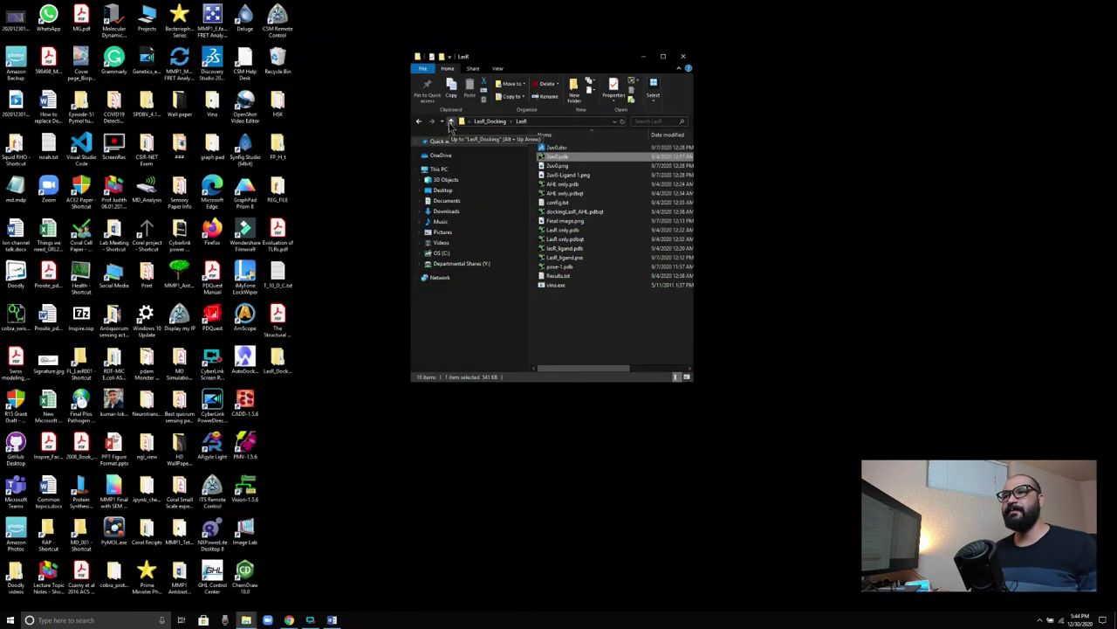
Open AHL only.pdb from the LasR folder in PyMOL at full window size and examine the ligand
left_click(562, 185)
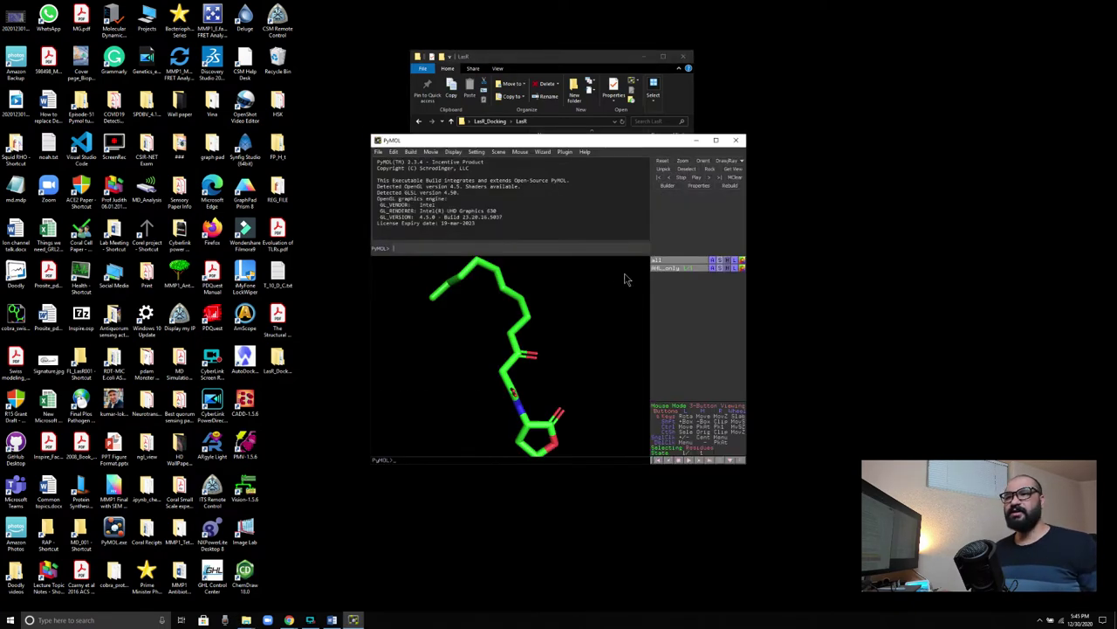
left_click(718, 142)
right_click_drag(631, 349, 546, 376)
left_click_drag(547, 376, 515, 309)
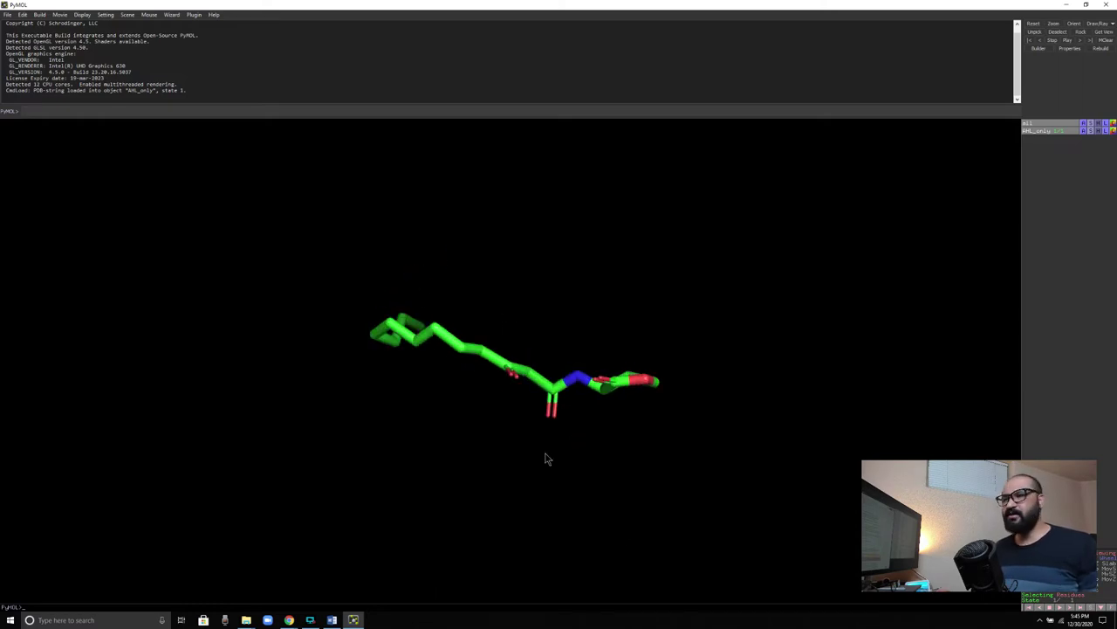
left_click(7, 15)
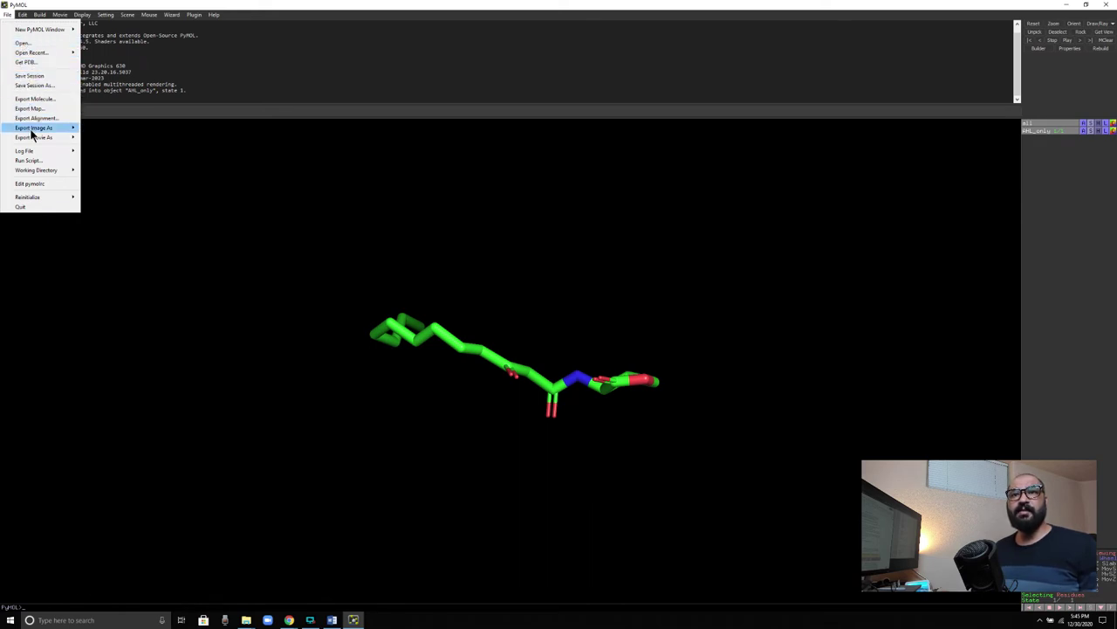
left_click(33, 99)
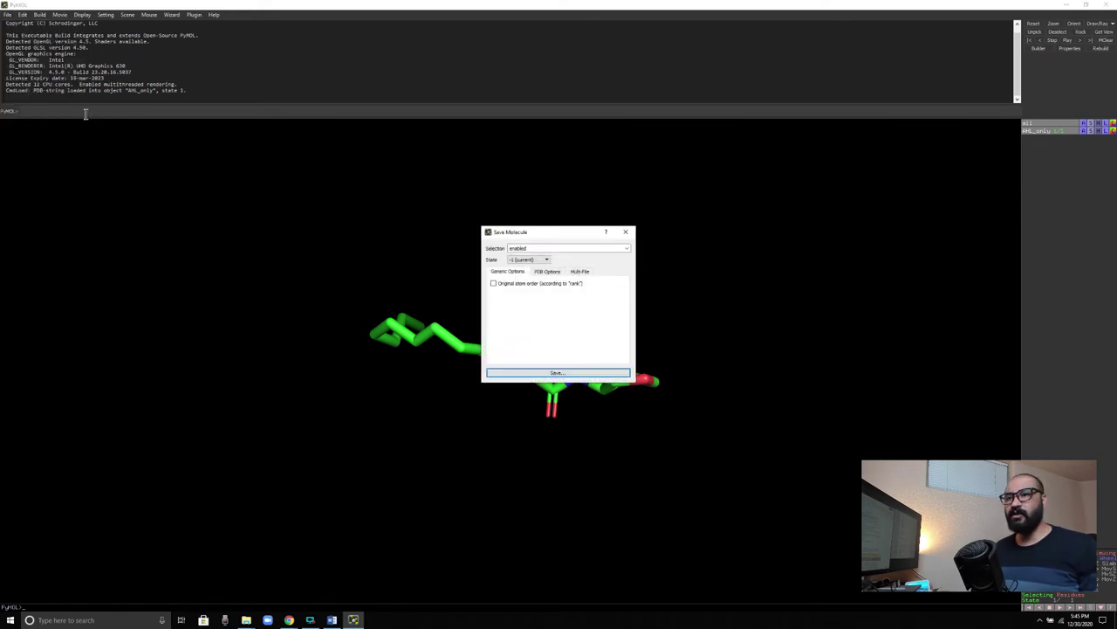
left_click(549, 272)
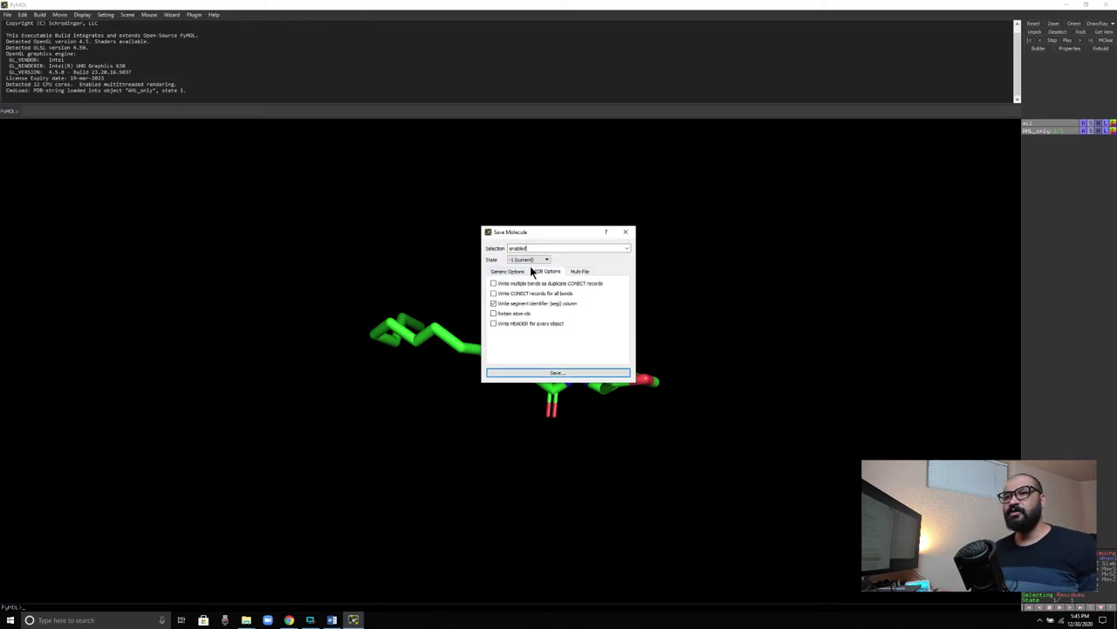
left_click(556, 375)
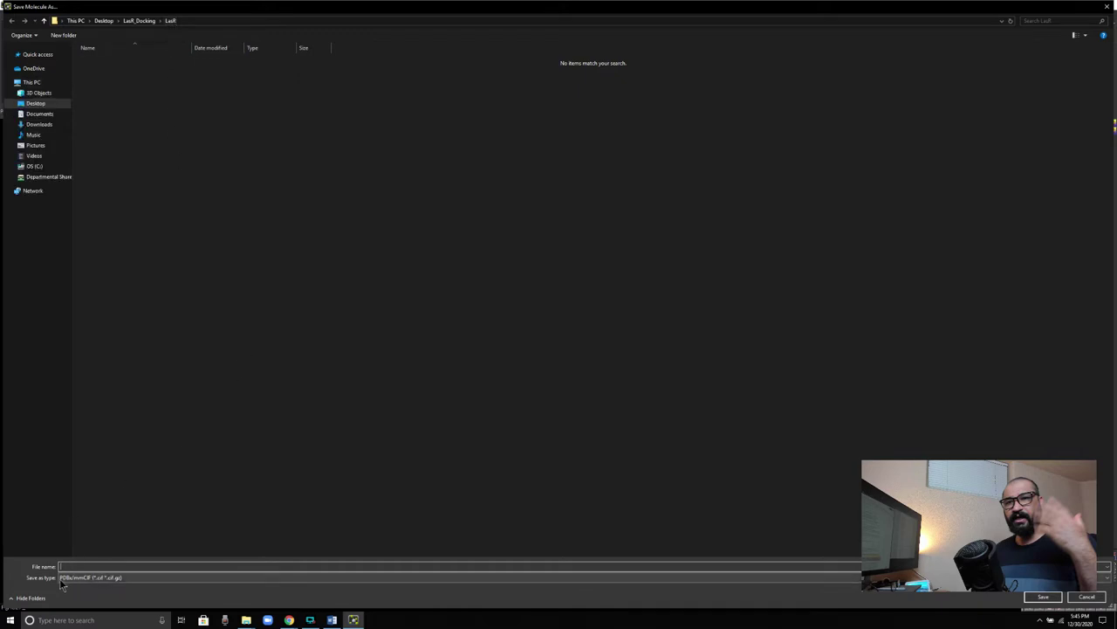
left_click(93, 581)
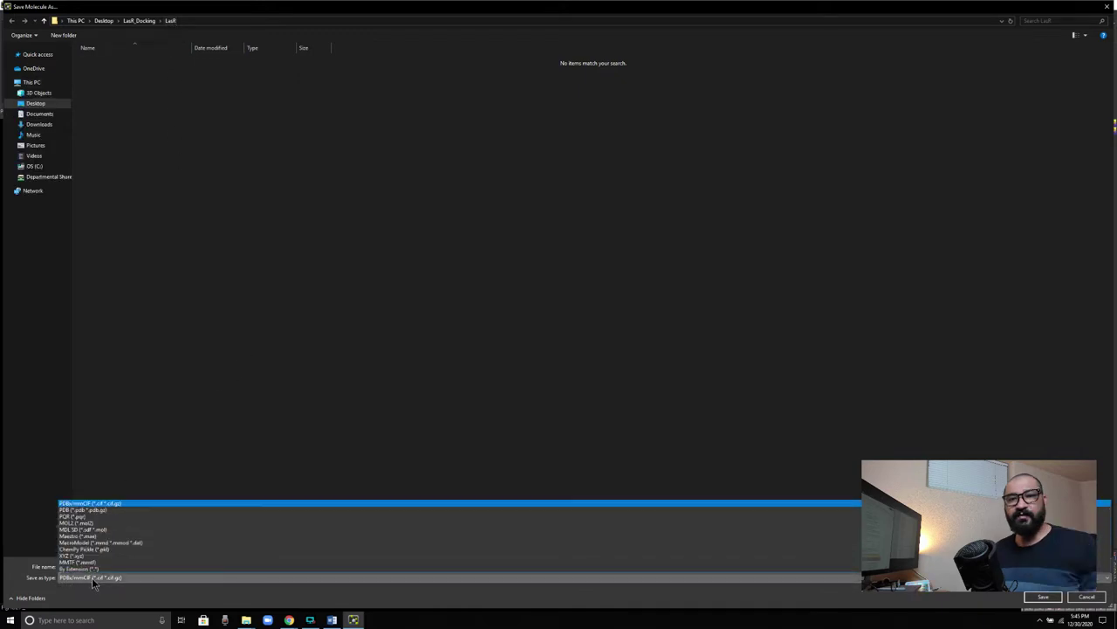
left_click(82, 509)
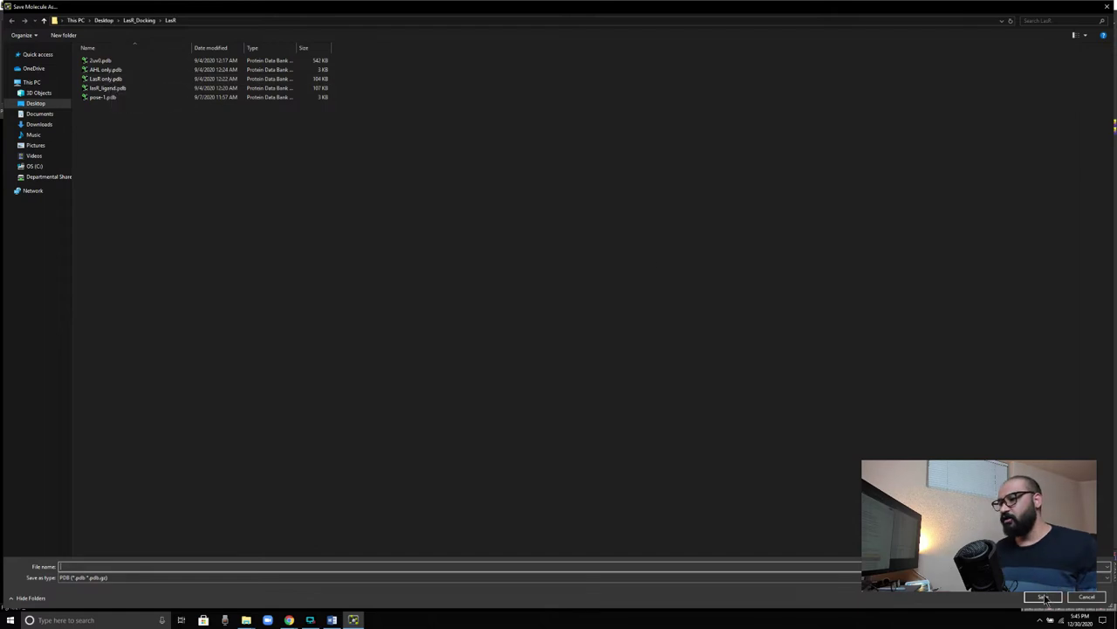
left_click(1087, 598)
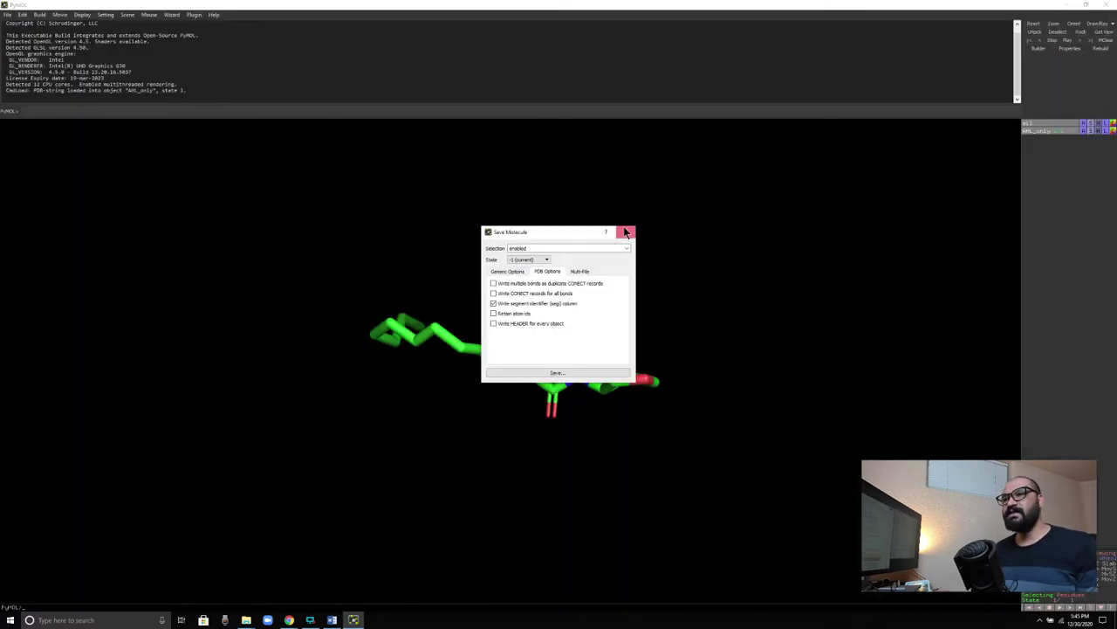
left_click(631, 232)
Examine the AHL ligand's chain and ring from several angles and close its PyMOL session
left_click_drag(549, 354, 544, 250)
left_click_drag(532, 431, 539, 276)
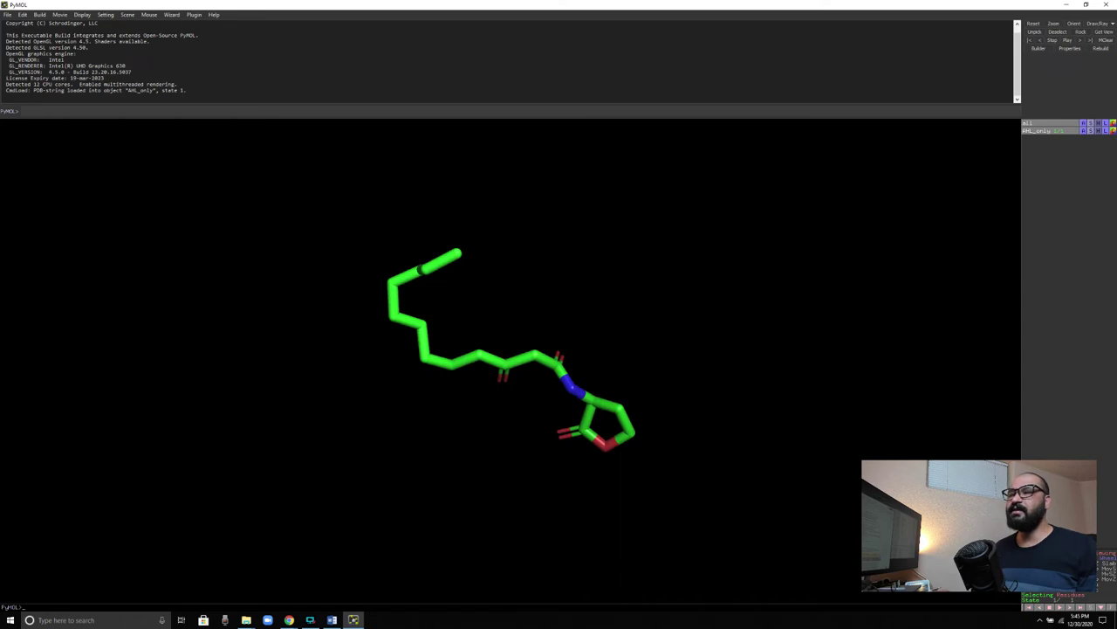
left_click(1111, 5)
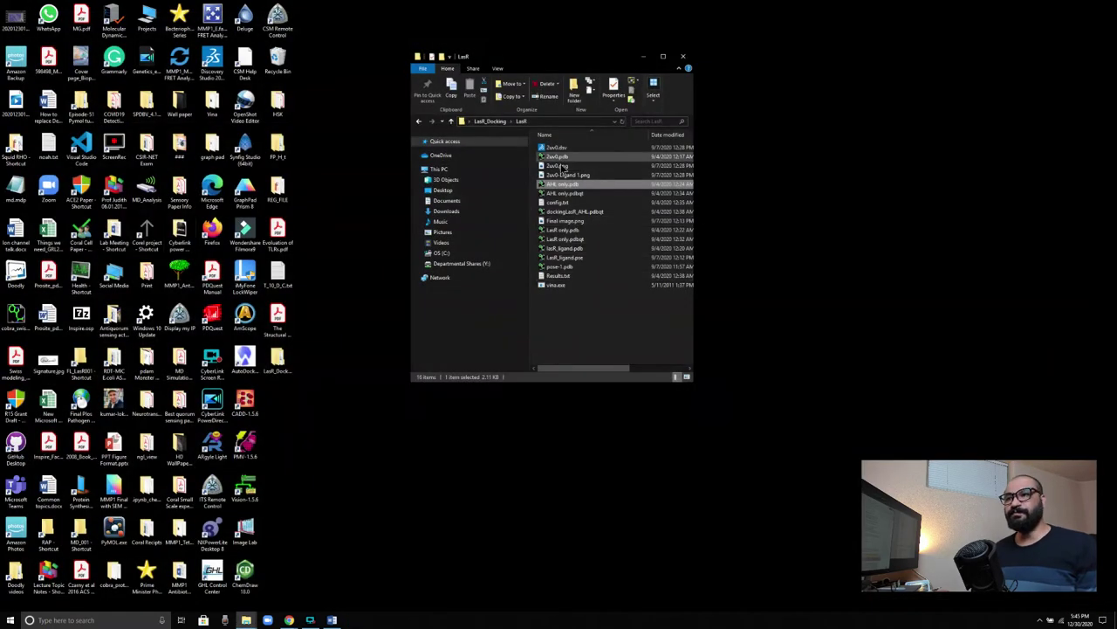
Open LasR only.pdb in PyMOL, inspect the protein at full window size, and close the session
left_click(565, 194)
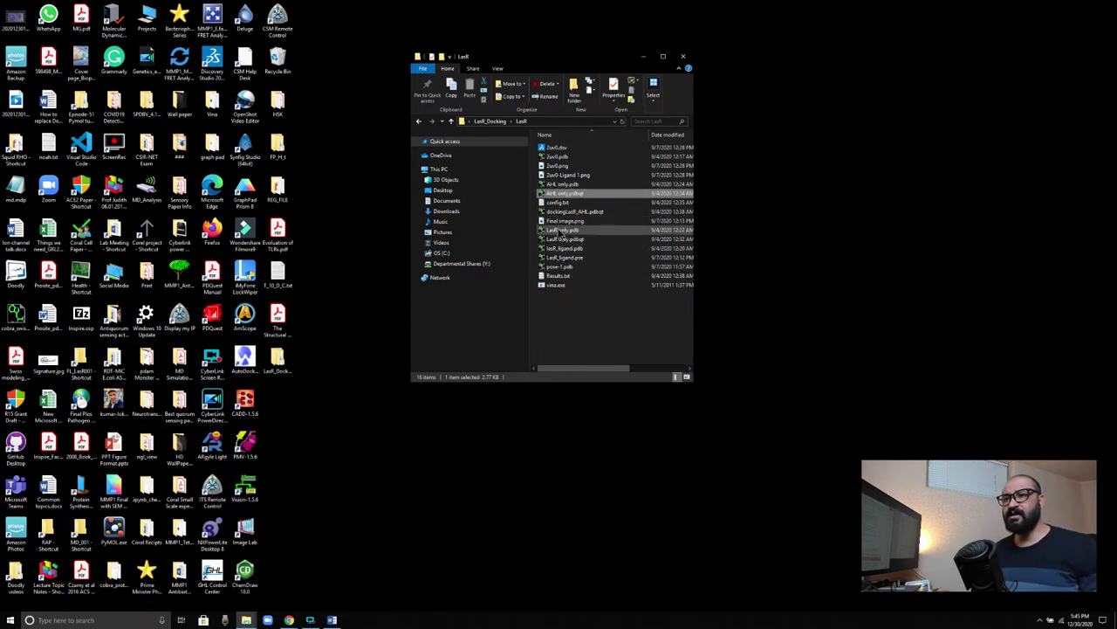
left_click(563, 230)
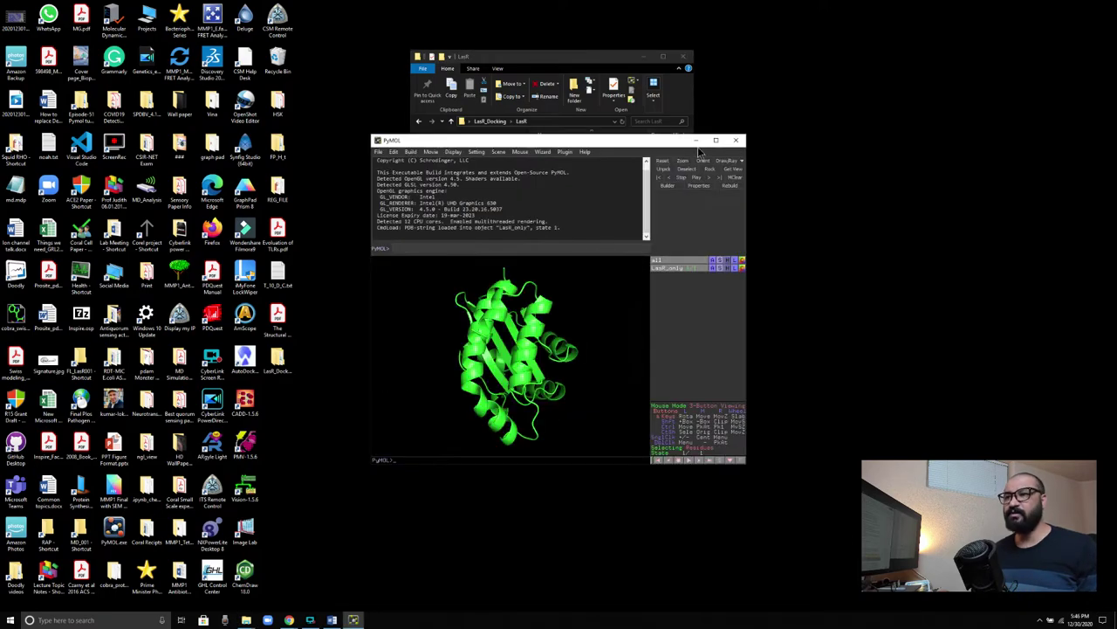
left_click(716, 141)
left_click_drag(568, 395, 663, 358)
left_click(1105, 7)
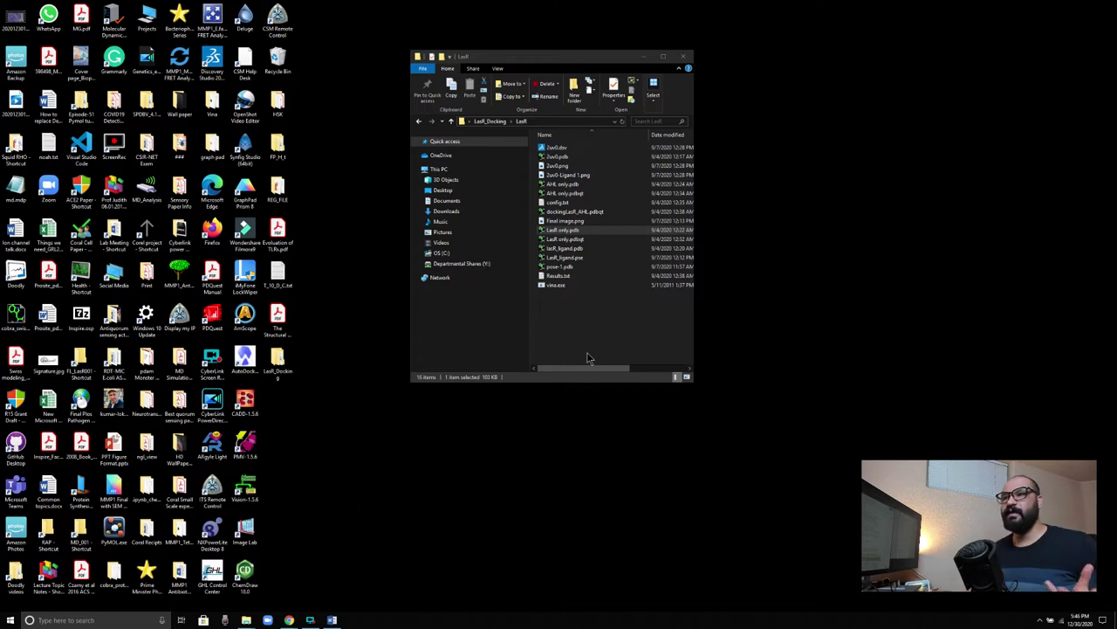
Widen the LasR folder window so all file detail columns fit, and reposition it higher on the desktop
left_click_drag(695, 323, 913, 311)
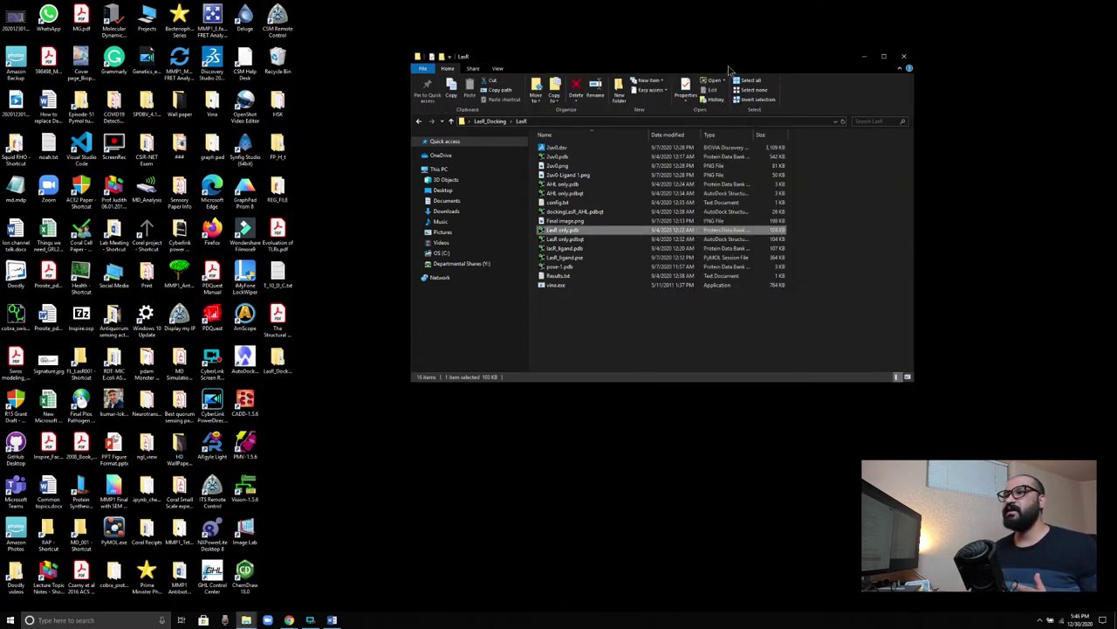
left_click_drag(661, 60, 569, 26)
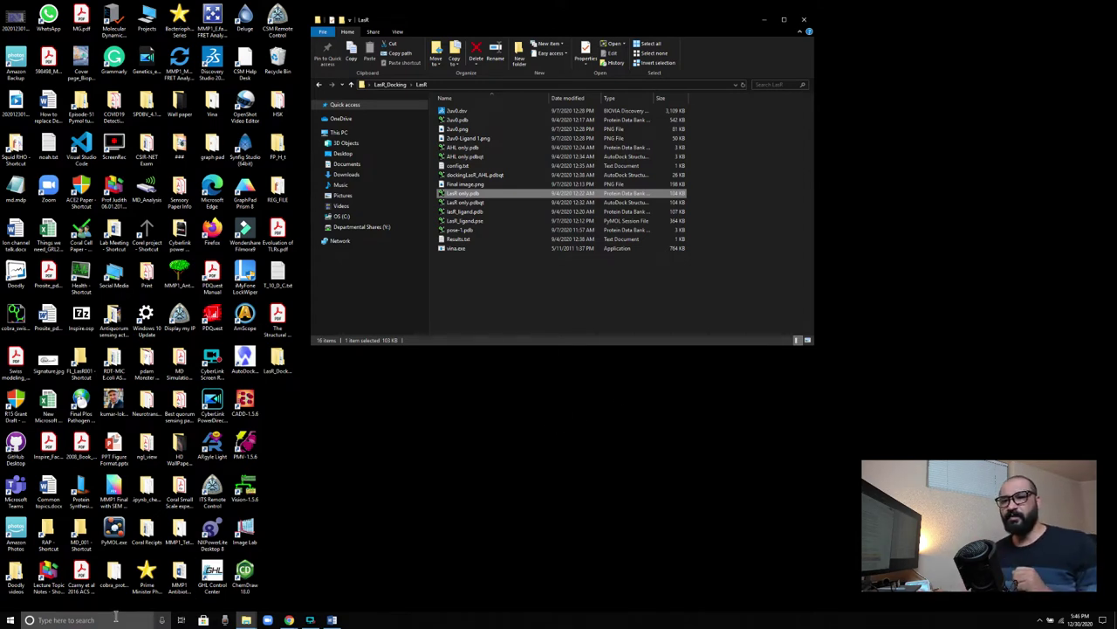
left_click(534, 482)
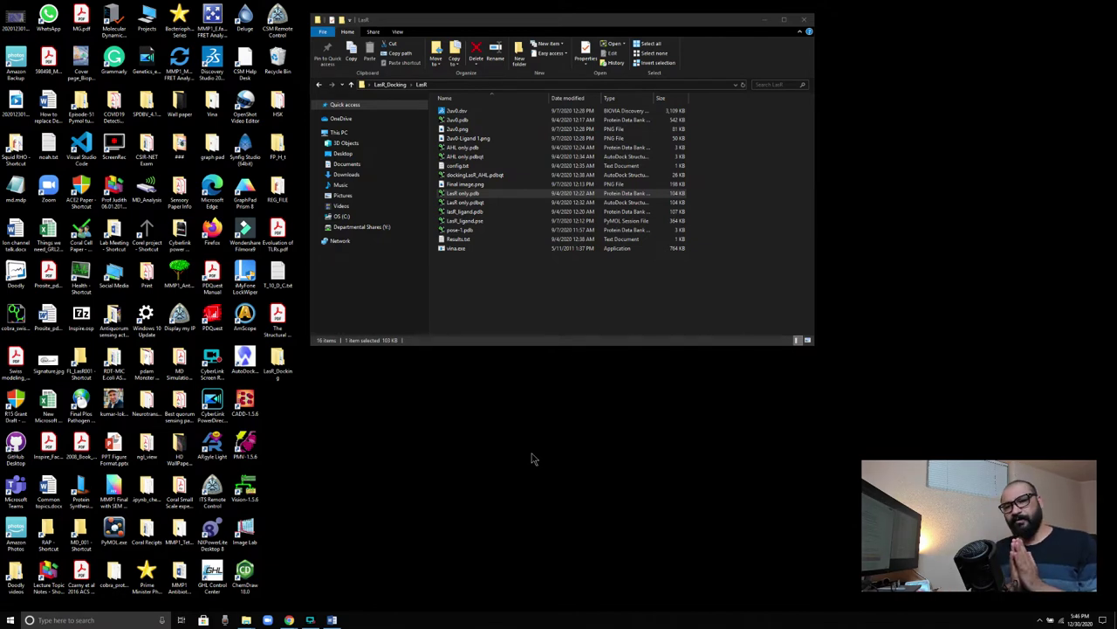
Find AutoDockTools-1.5.6 through the system search, launch it, and maximize its window
key("super+s")
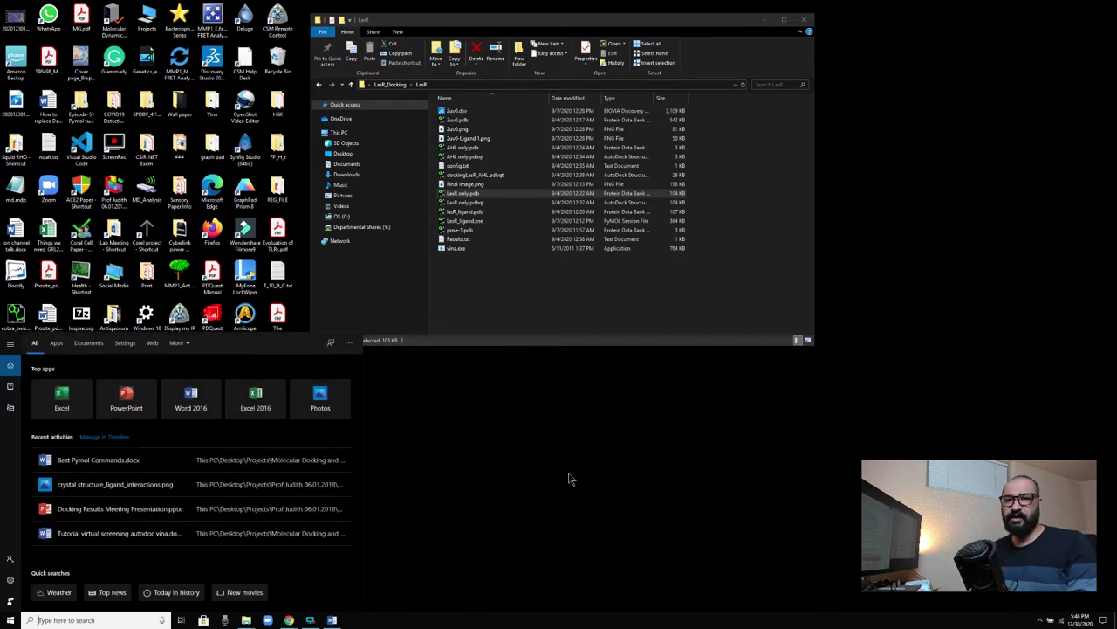
type("AUTO")
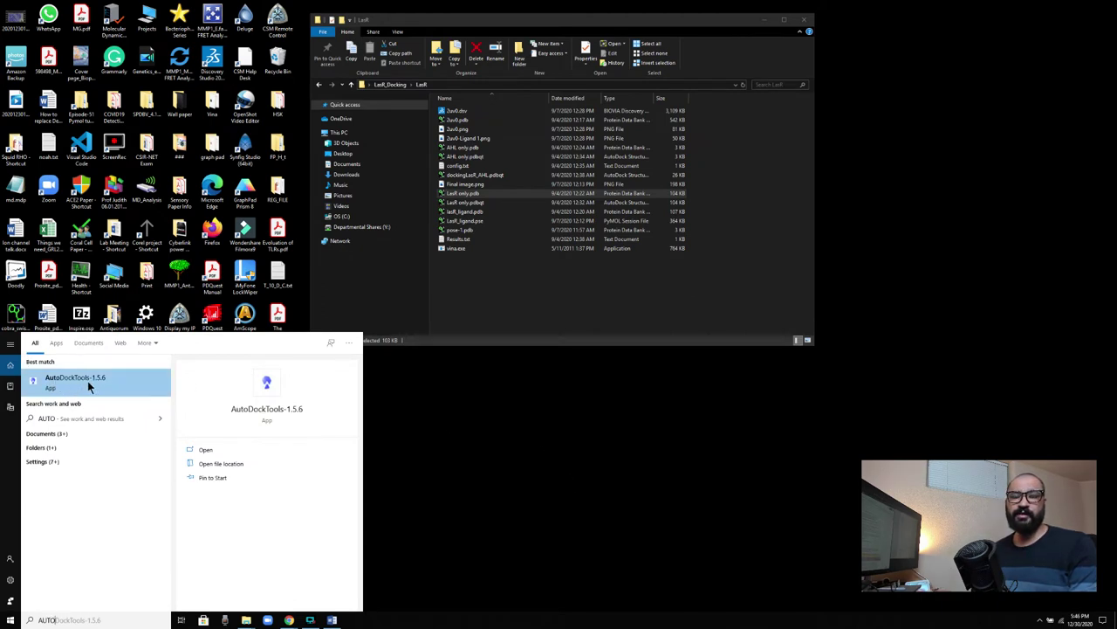
left_click(88, 387)
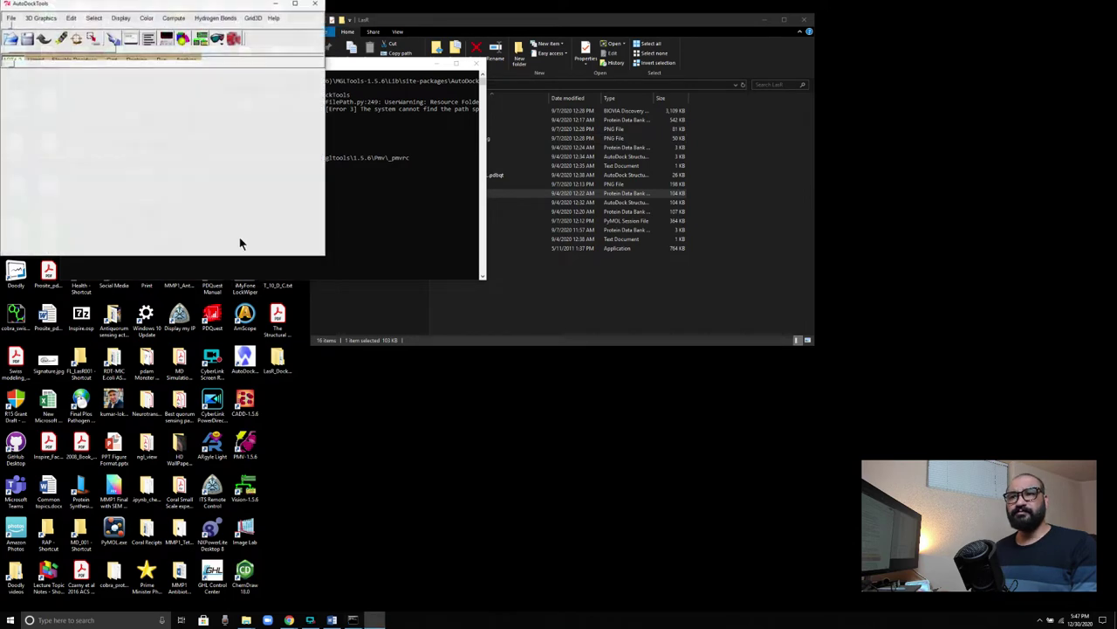
left_click(300, 5)
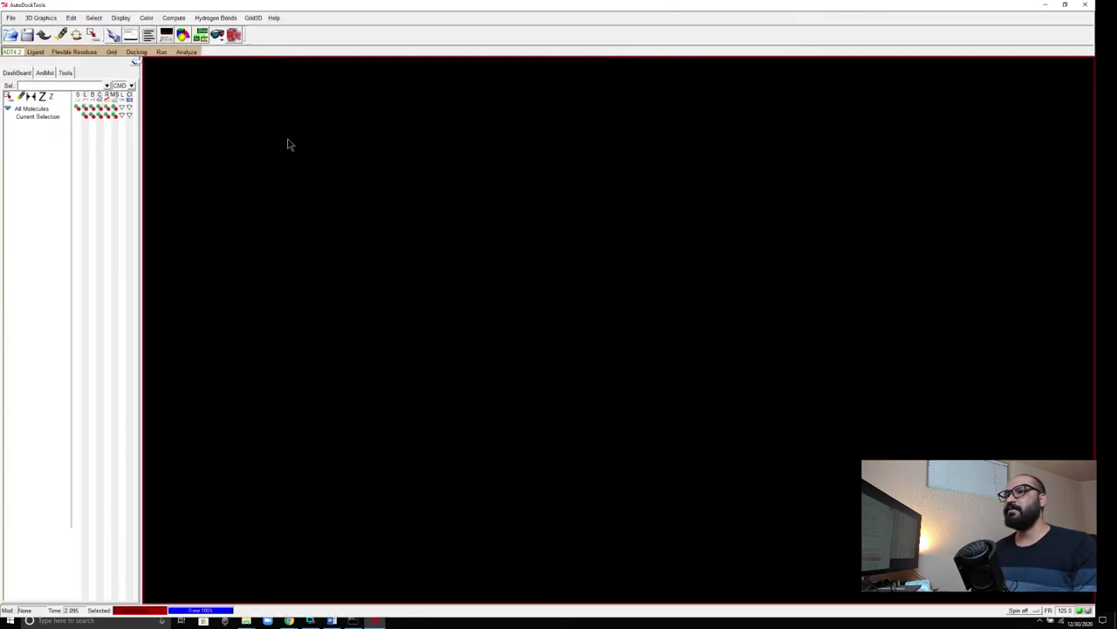
Try a smaller AutoDockTools window placed beside the LasR folder window, with the console out of the way
left_click(1066, 7)
left_click_drag(244, 8, 740, 24)
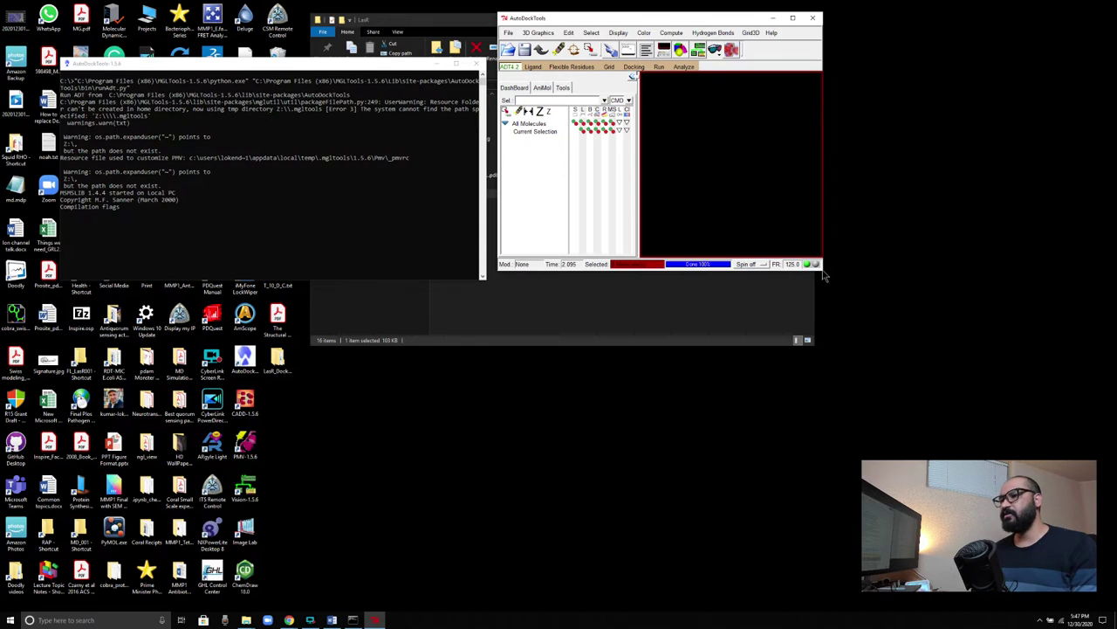
left_click_drag(824, 271, 853, 271)
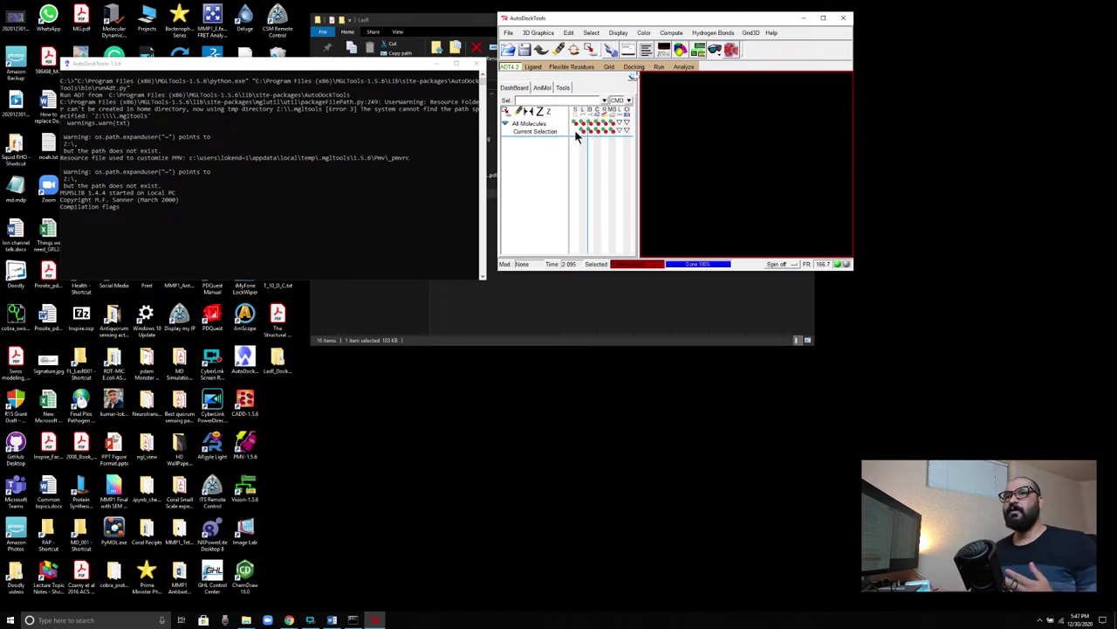
left_click_drag(716, 20, 872, 205)
left_click(454, 62)
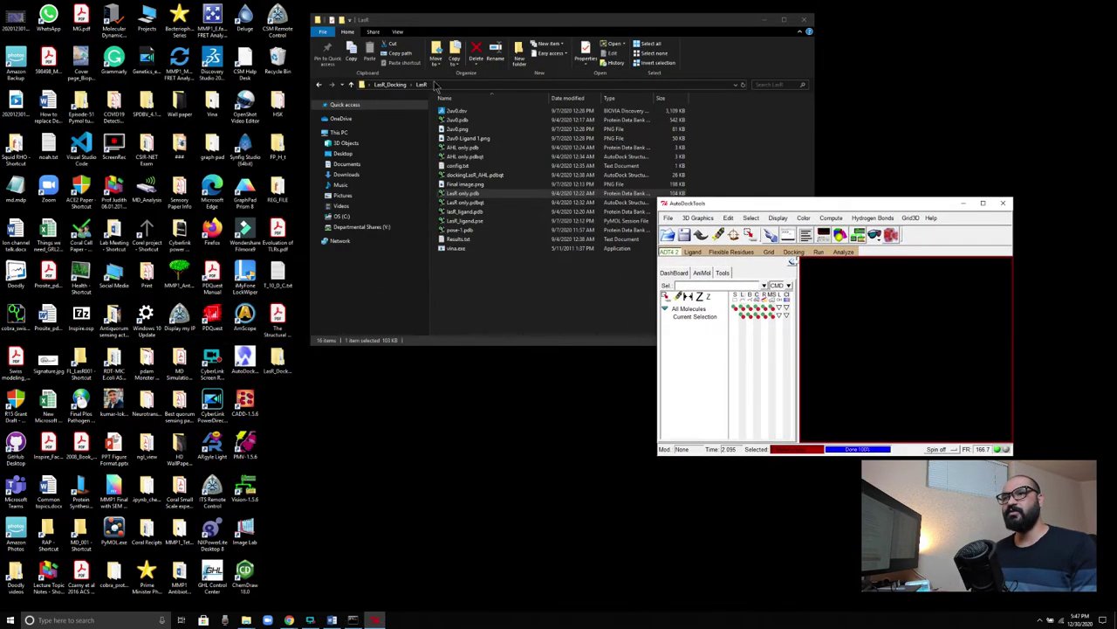
key("super+Up")
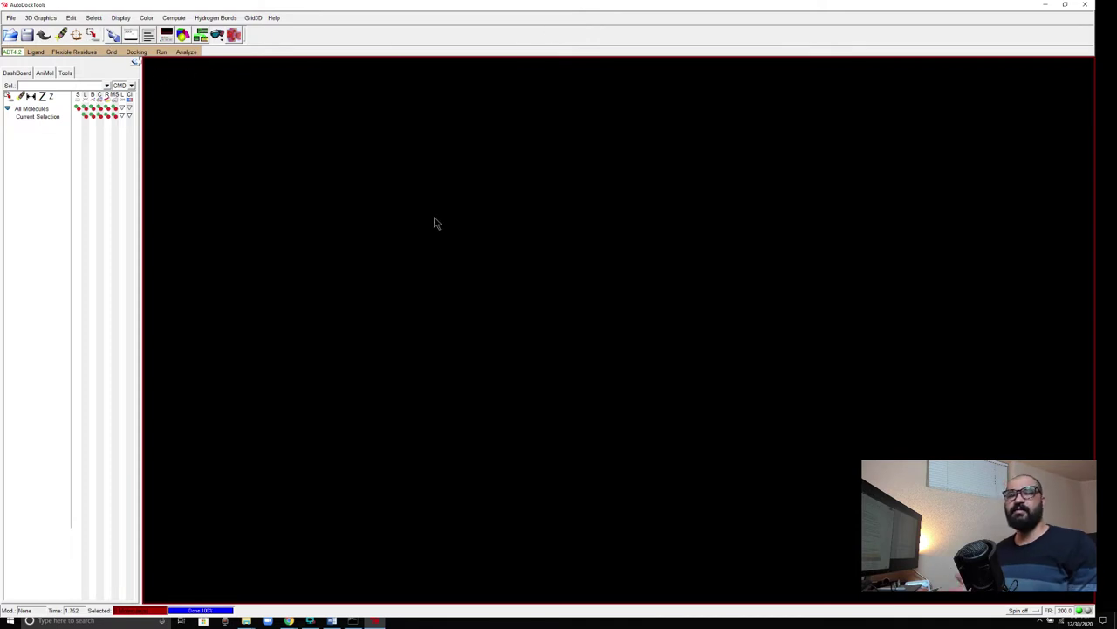
Restore AutoDockTools from full size, place it beside its console window, and enlarge it
left_click(1065, 6)
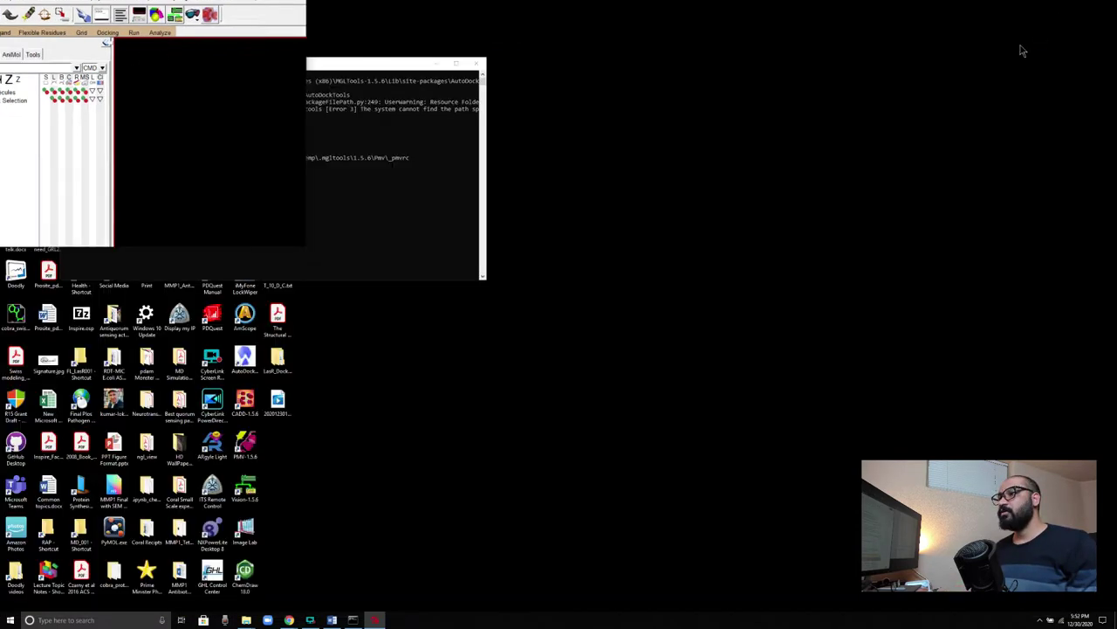
left_click_drag(242, 8, 747, 31)
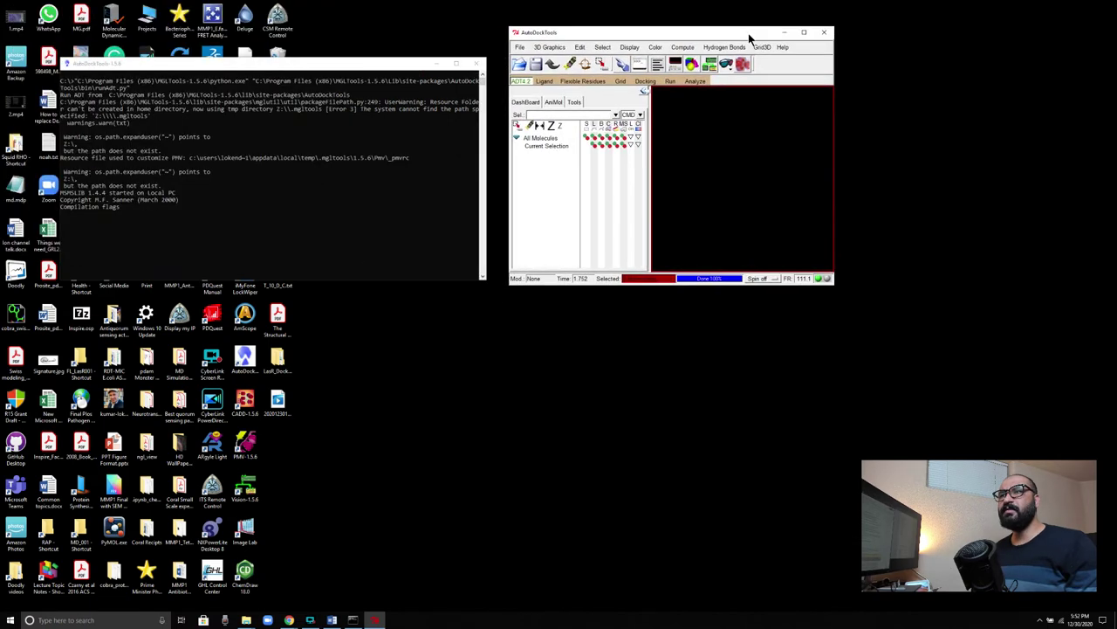
left_click_drag(838, 289, 977, 420)
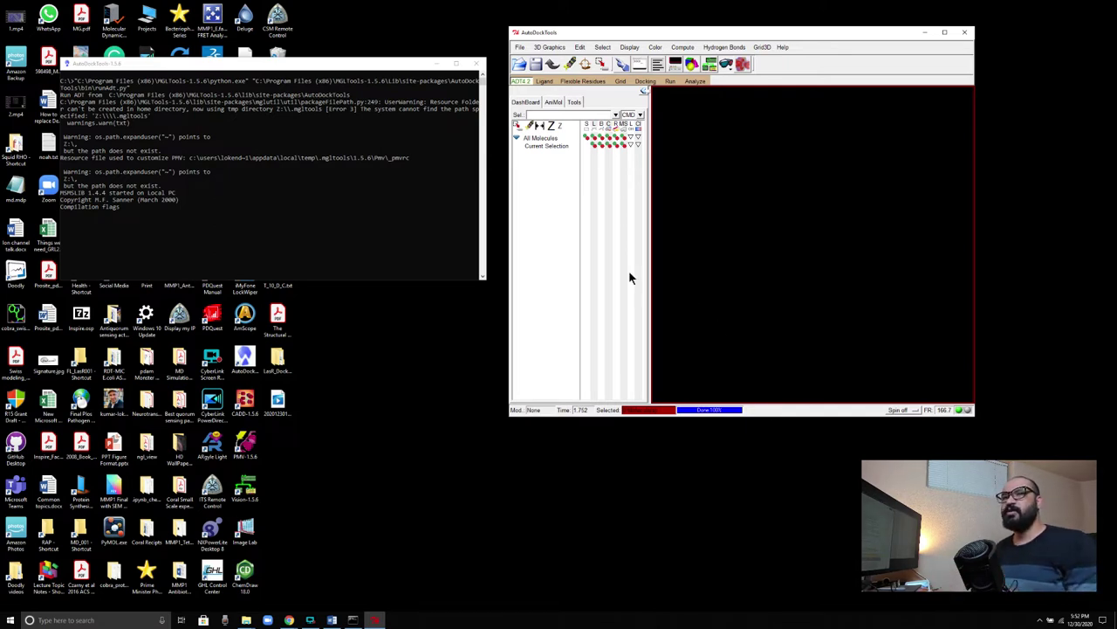
Arrange the LasR folder window alongside AutoDockTools and try to load LasR only.pdb into the AutoDockTools 3D viewer
mouse_move(247, 620)
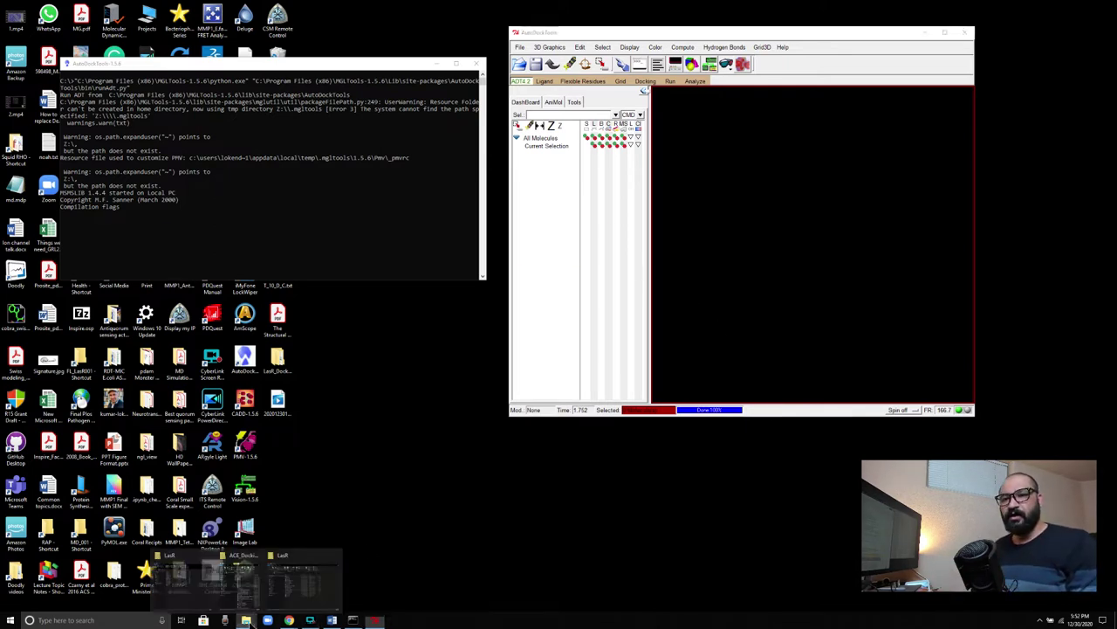
left_click(296, 580)
left_click_drag(610, 20, 375, 104)
left_click_drag(581, 200, 498, 207)
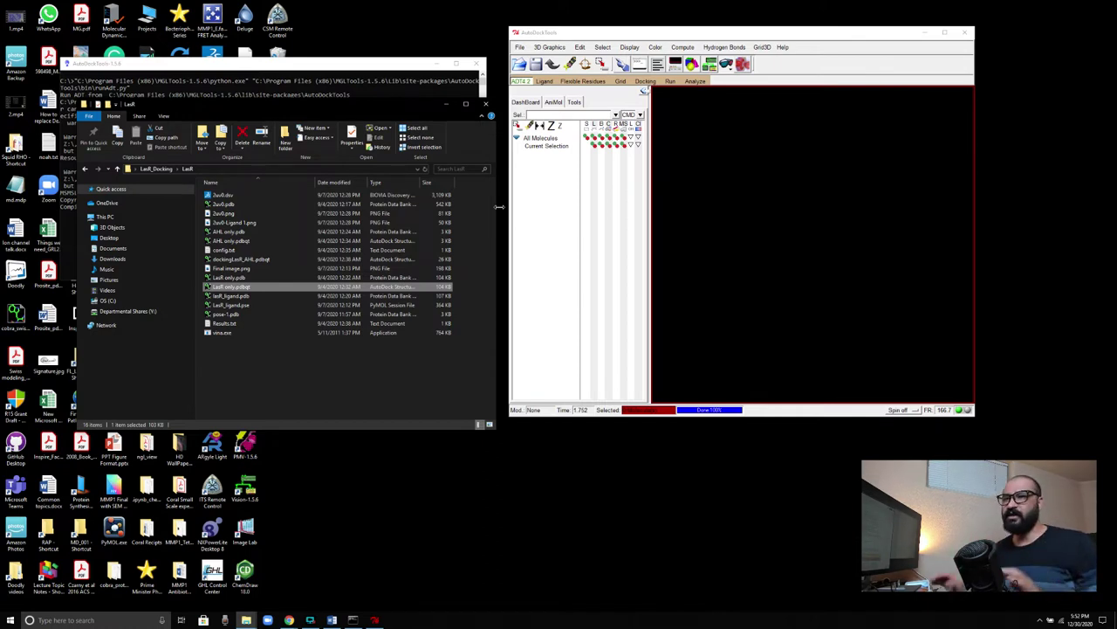
left_click(227, 277)
left_click_drag(227, 277, 791, 171)
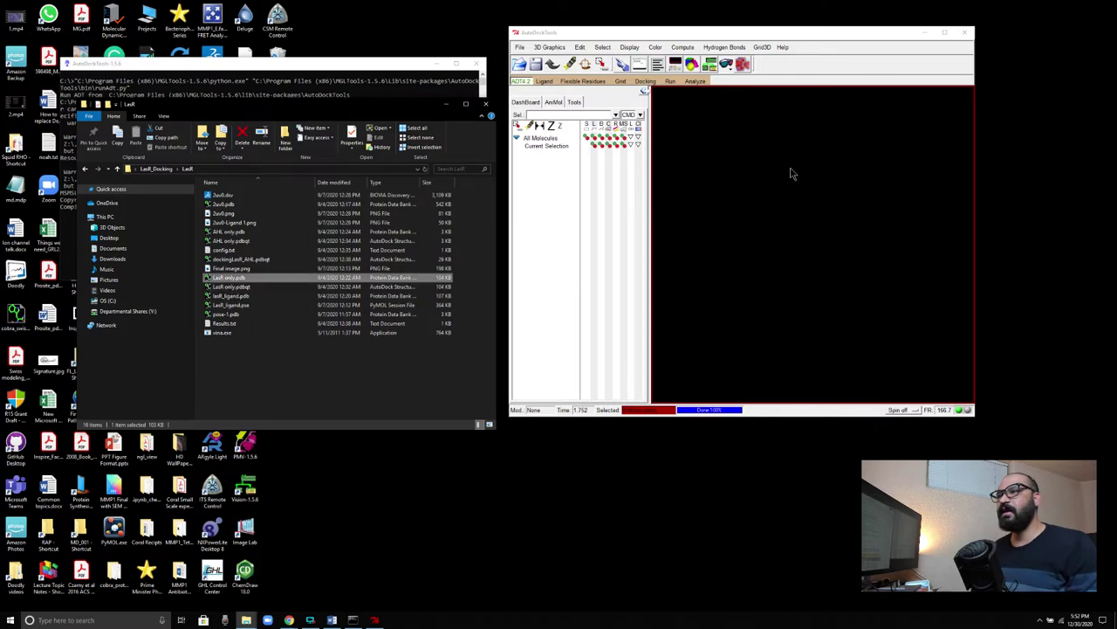
Examine the loaded LasR only protein from several angles in the AutoDockTools viewer, with the window maximized
middle_click_drag(768, 323, 751, 292)
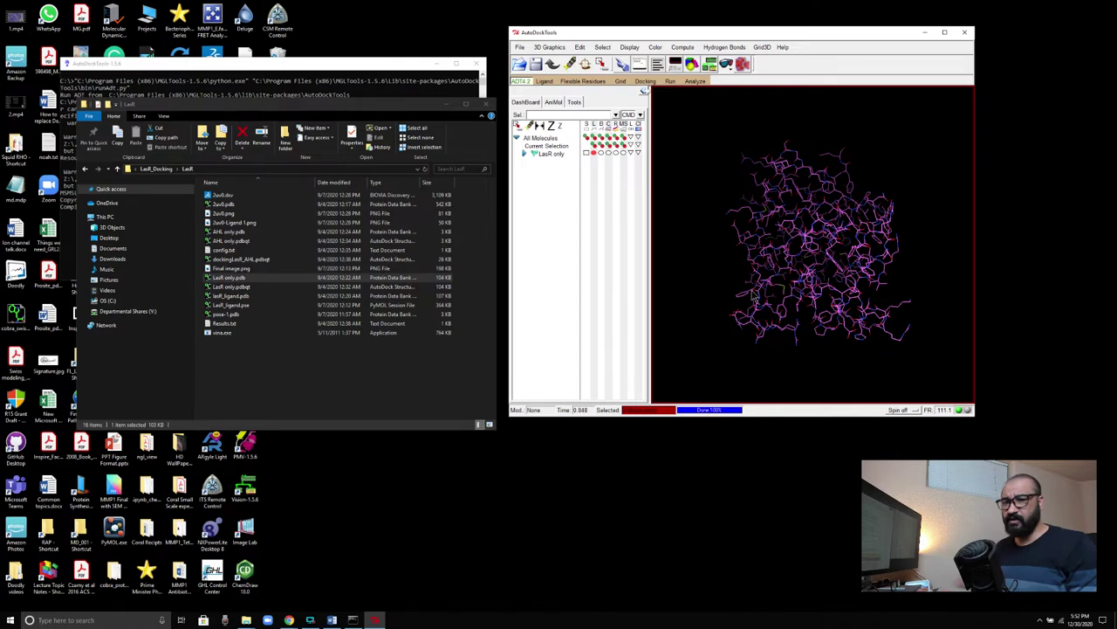
middle_click_drag(879, 313, 853, 285)
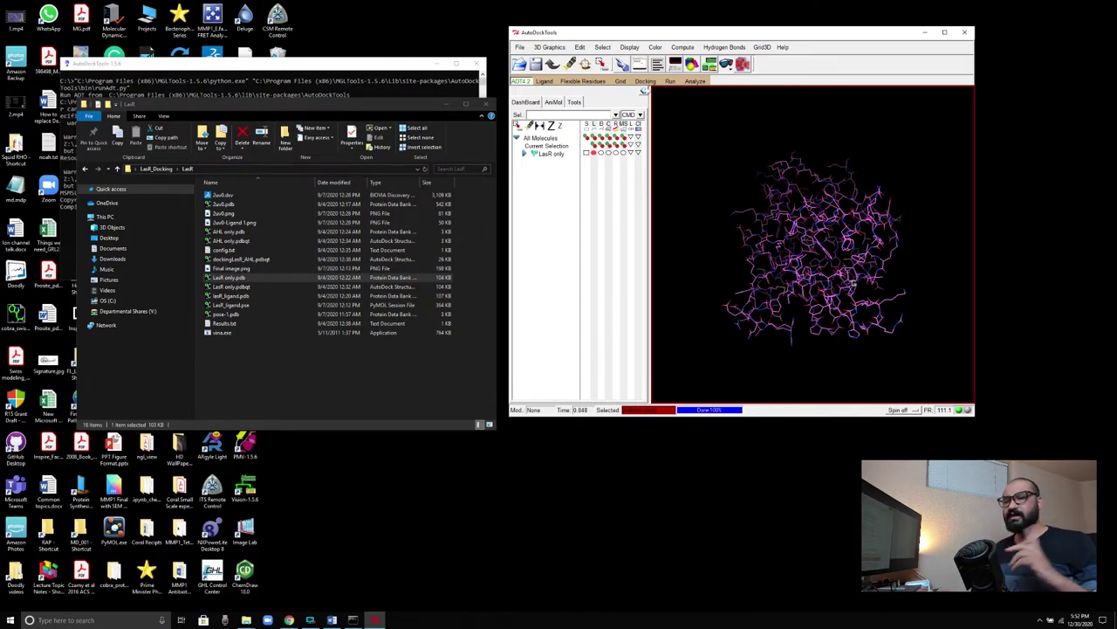
left_click(944, 32)
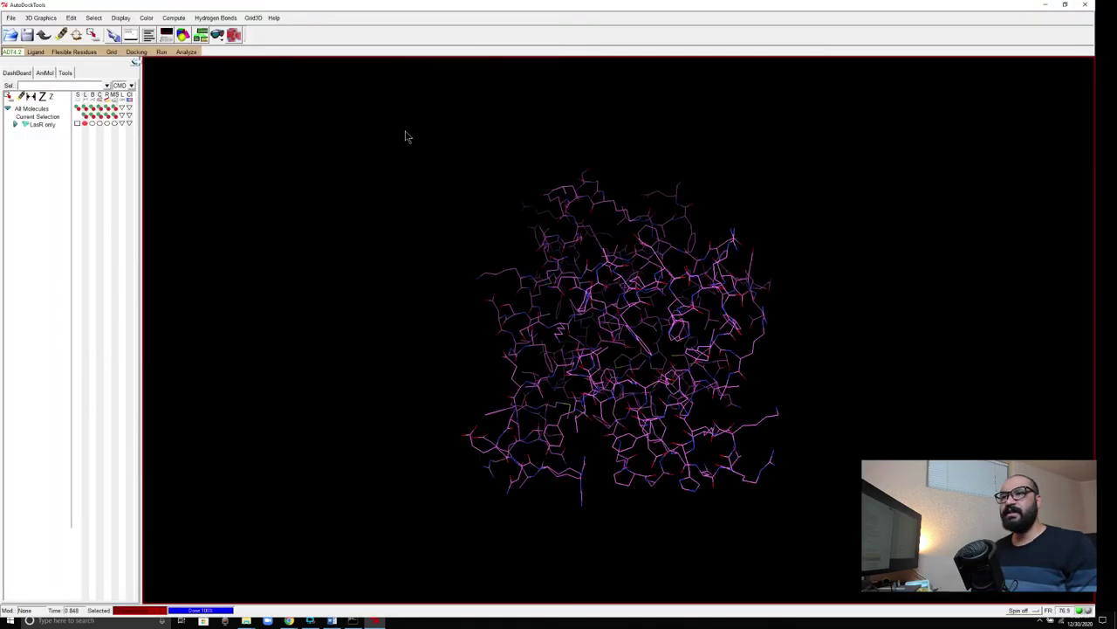
middle_click_drag(673, 262, 574, 276)
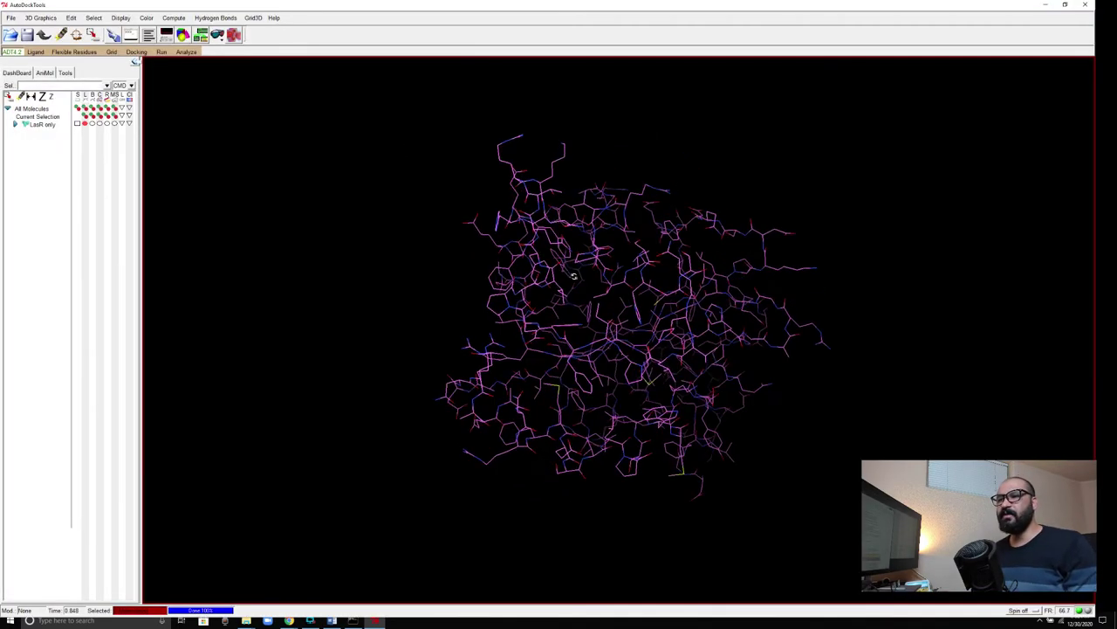
Load AHL only.pdbqt from the LasR folder alongside the protein, and maximize AutoDockTools to inspect the ligand inside LasR
left_click(1065, 7)
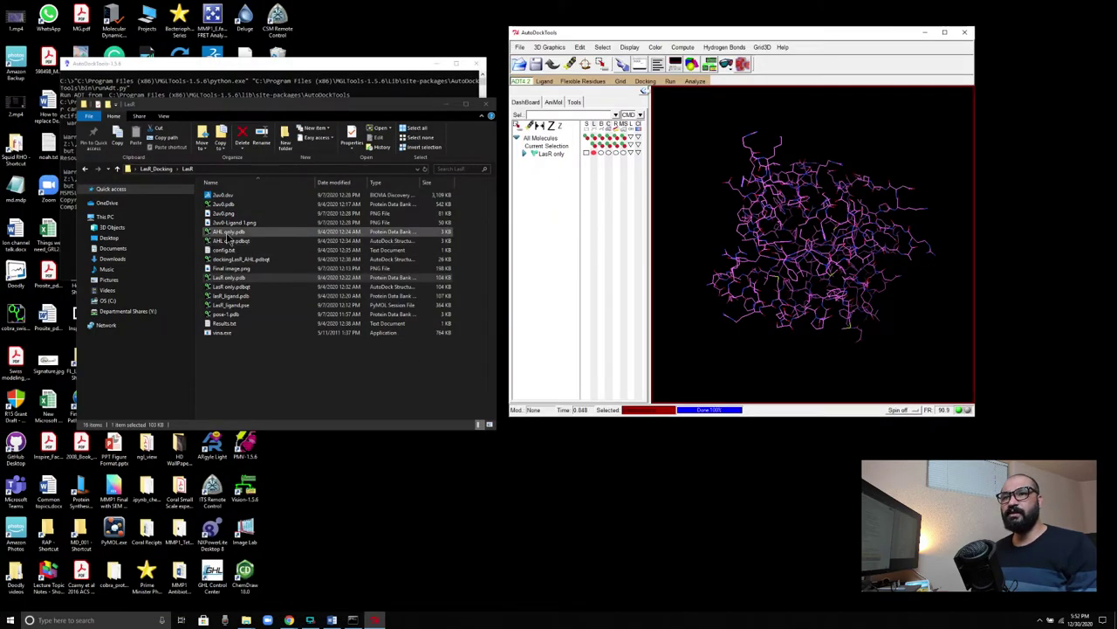
left_click_drag(227, 241, 792, 220)
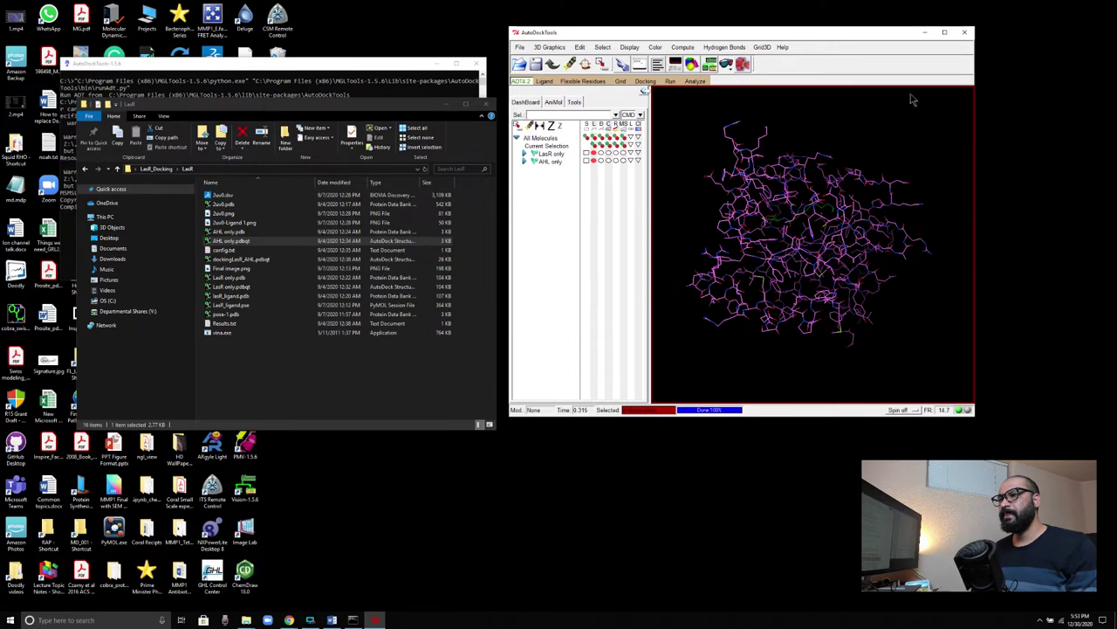
left_click(944, 32)
middle_click_drag(638, 322, 601, 322)
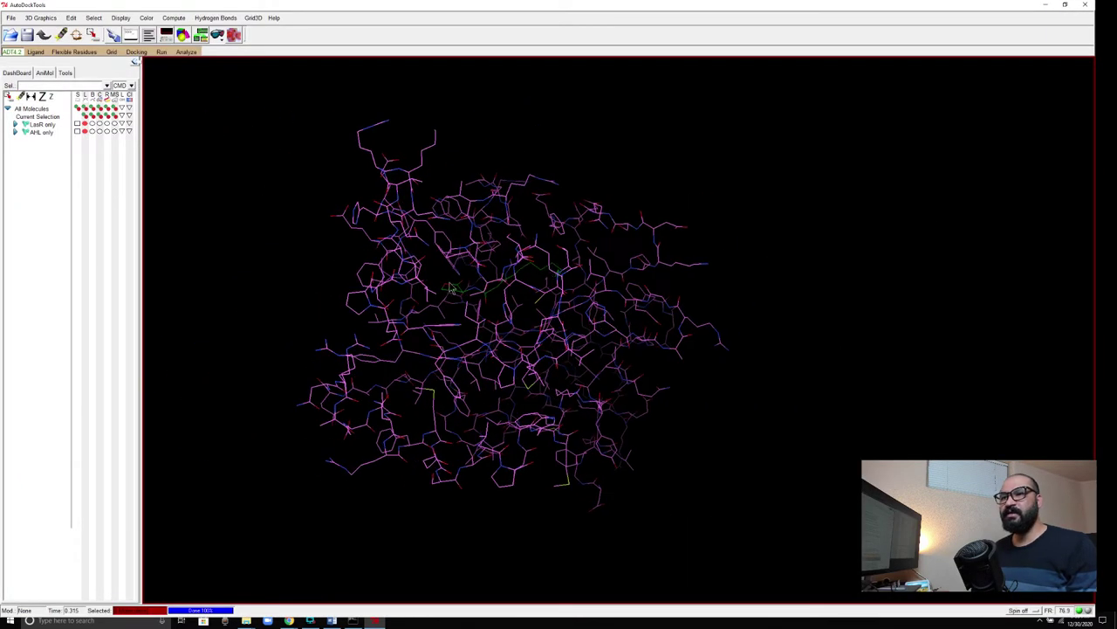
left_click_drag(480, 295, 493, 346)
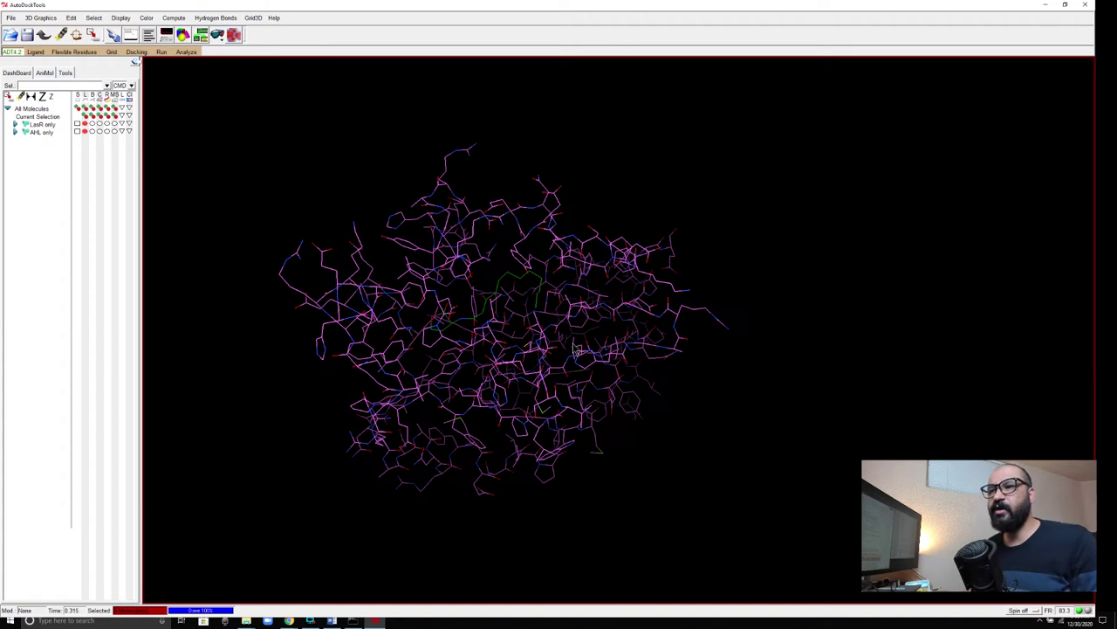
Open the Grid Box options, place the dialog clear of the molecule list, and locate the box relative to the protein
left_click(112, 52)
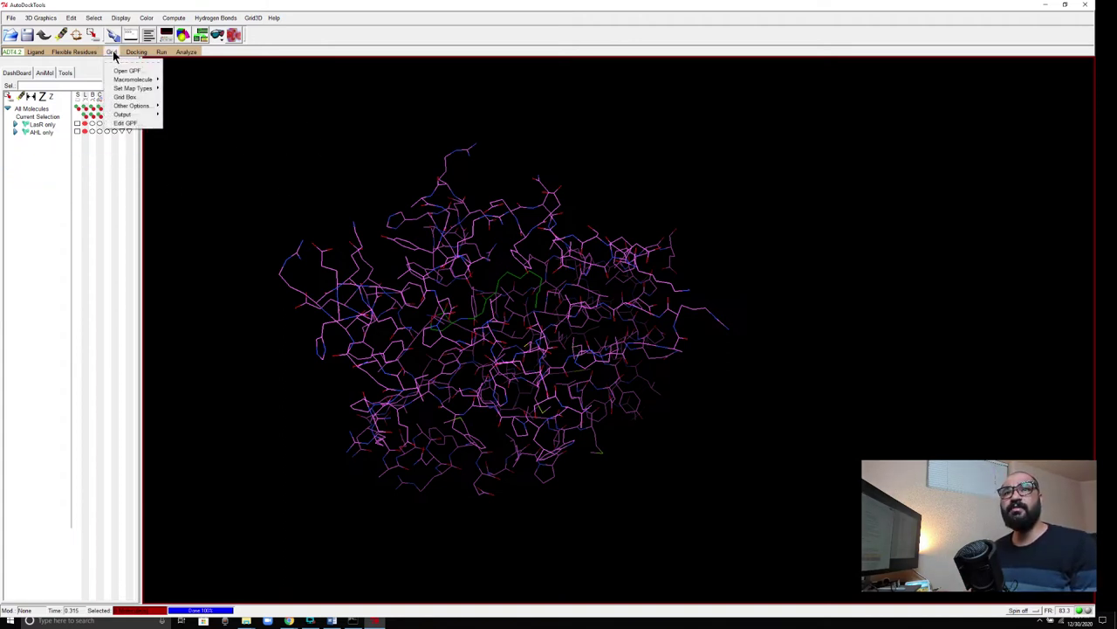
left_click(125, 97)
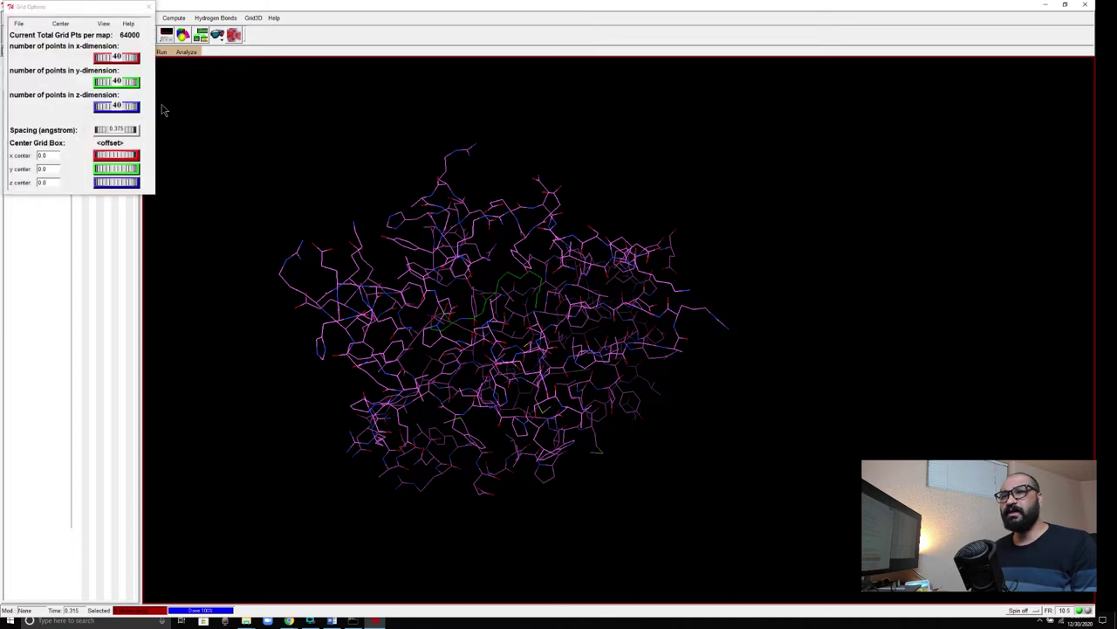
left_click_drag(91, 8, 231, 74)
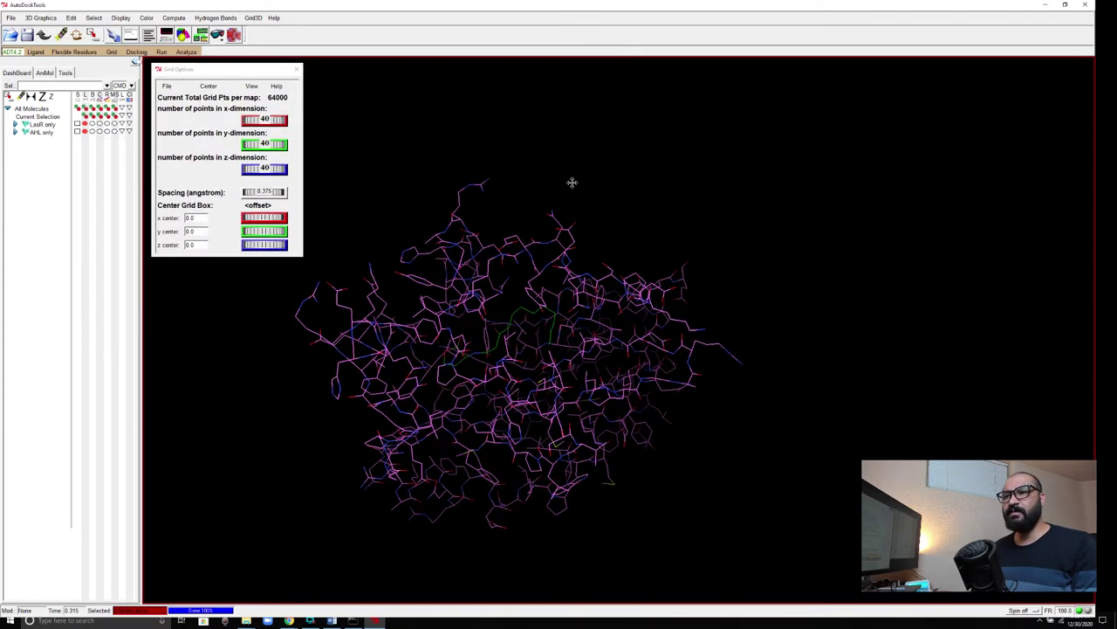
scroll(521, 332, "down", 5)
scroll(521, 332, "up", 3)
scroll(521, 334, "down", 5)
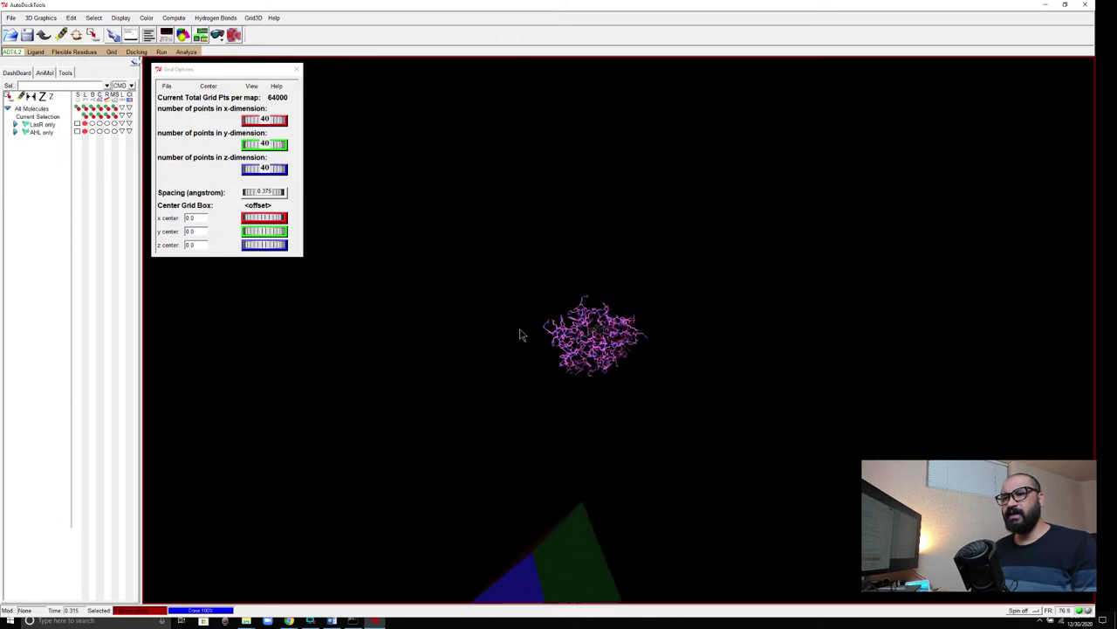
scroll(521, 334, "down", 3)
left_click_drag(600, 450, 586, 436)
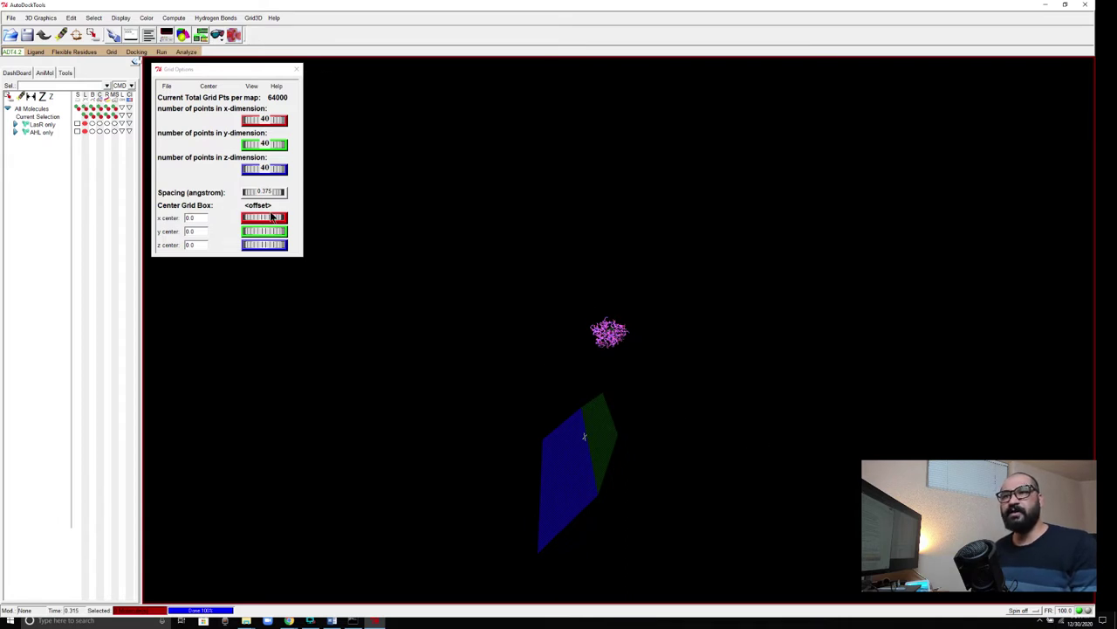
Shrink the grid box to 6 × 8 × 24 points and shift its center to about y 3.73 and z 14.30
mouse_move(279, 175)
left_mouse_down()
mouse_move(264, 172)
mouse_move(280, 171)
left_mouse_up()
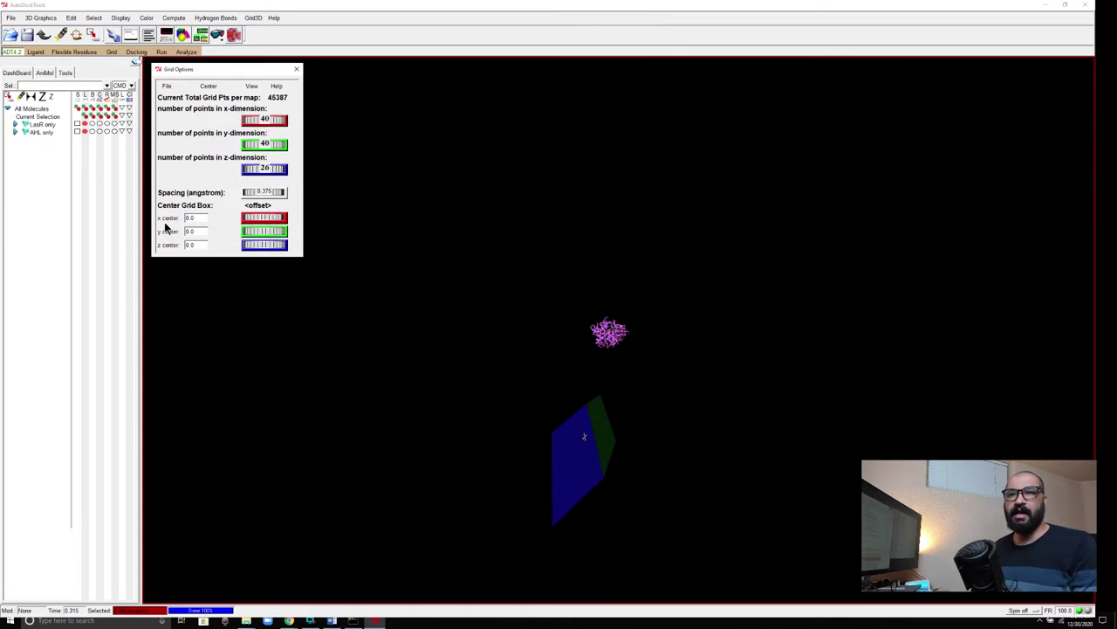
left_click_drag(260, 246, 284, 246)
left_click_drag(618, 454, 590, 286)
mouse_move(267, 248)
left_mouse_down()
mouse_move(285, 249)
mouse_move(283, 234)
left_mouse_up()
left_click_drag(651, 355, 591, 331)
left_click_drag(279, 119, 263, 167)
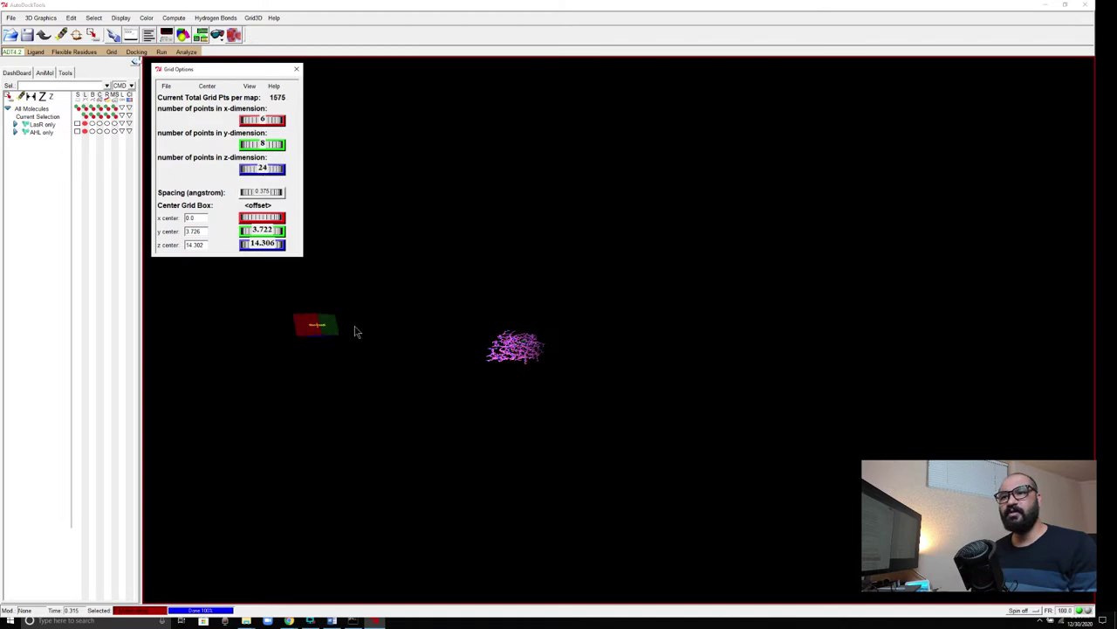
Move the grid box center toward the protein, to about x 6.47, y 21.61 and z 17.67
left_click_drag(271, 231, 252, 231)
middle_click_drag(579, 392, 553, 408)
middle_click_drag(494, 383, 589, 332)
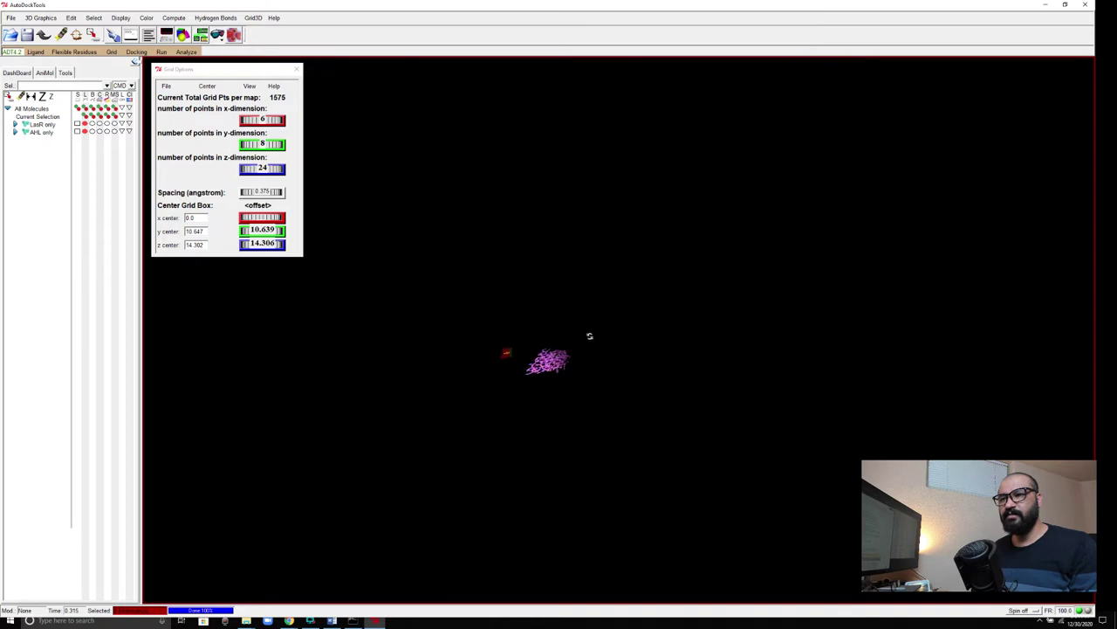
left_click_drag(280, 230, 290, 230)
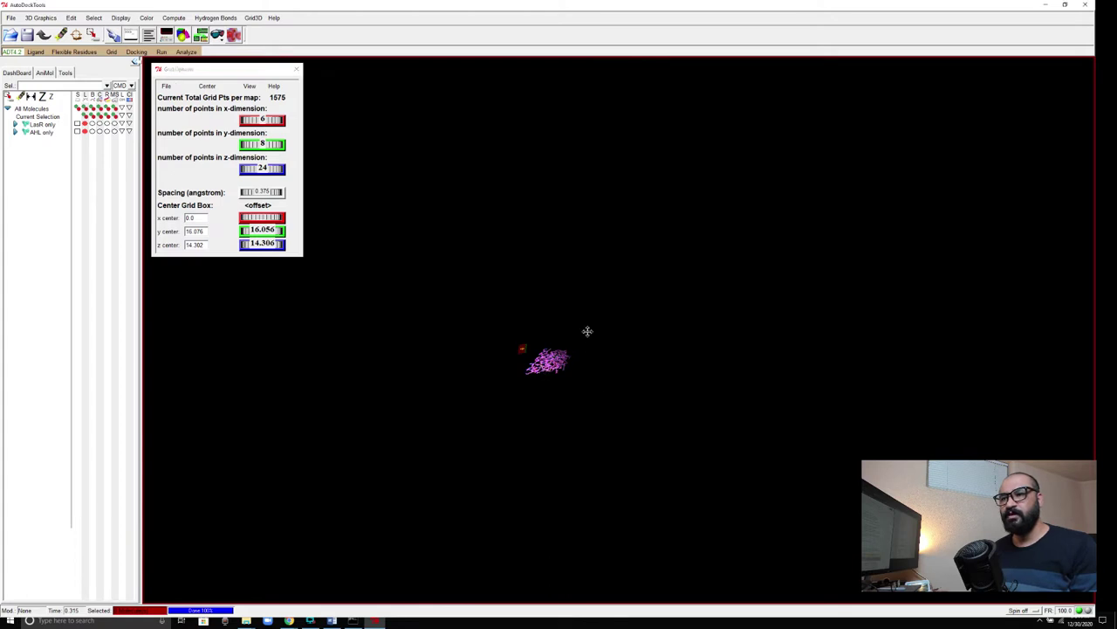
mouse_move(588, 327)
middle_mouse_down()
mouse_move(616, 317)
mouse_move(623, 261)
middle_mouse_up()
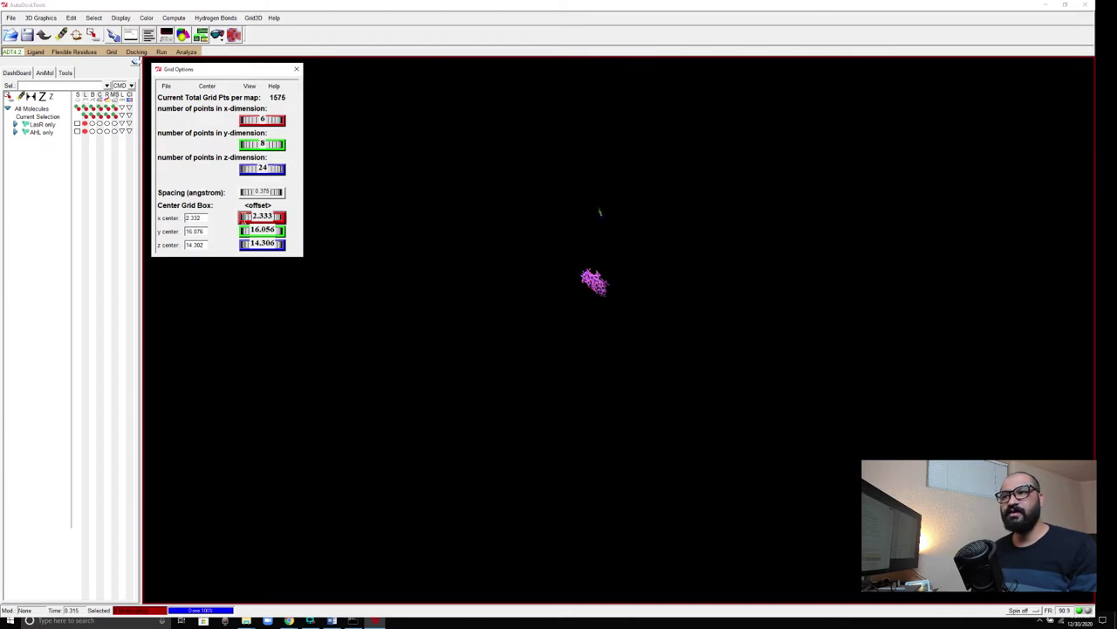
left_click_drag(252, 226, 267, 229)
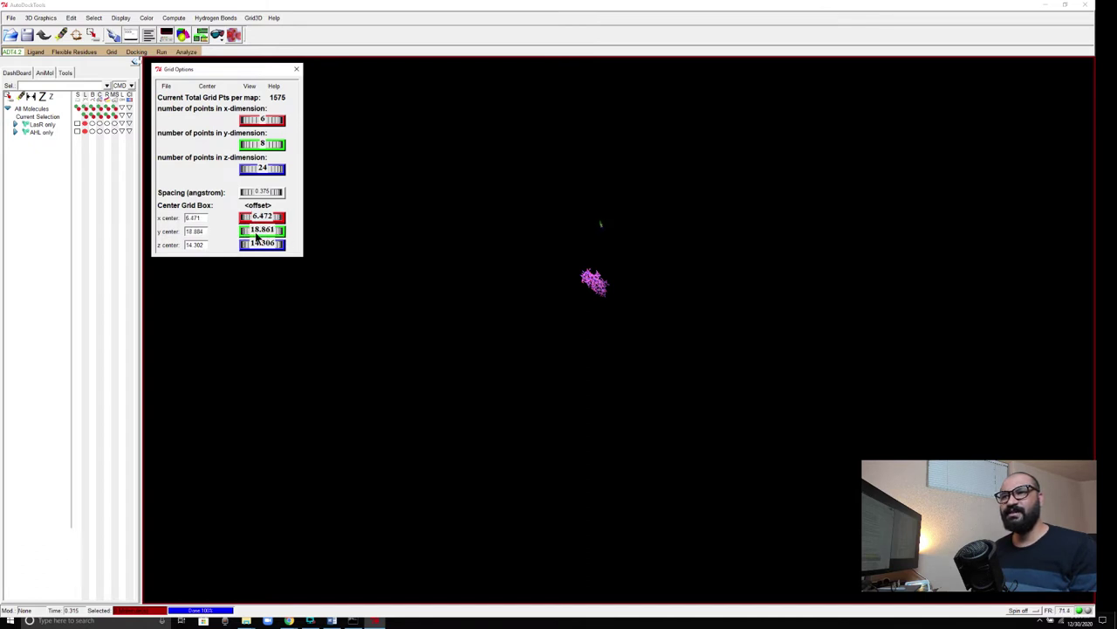
left_click_drag(236, 241, 294, 248)
scroll(608, 278, "up", 5)
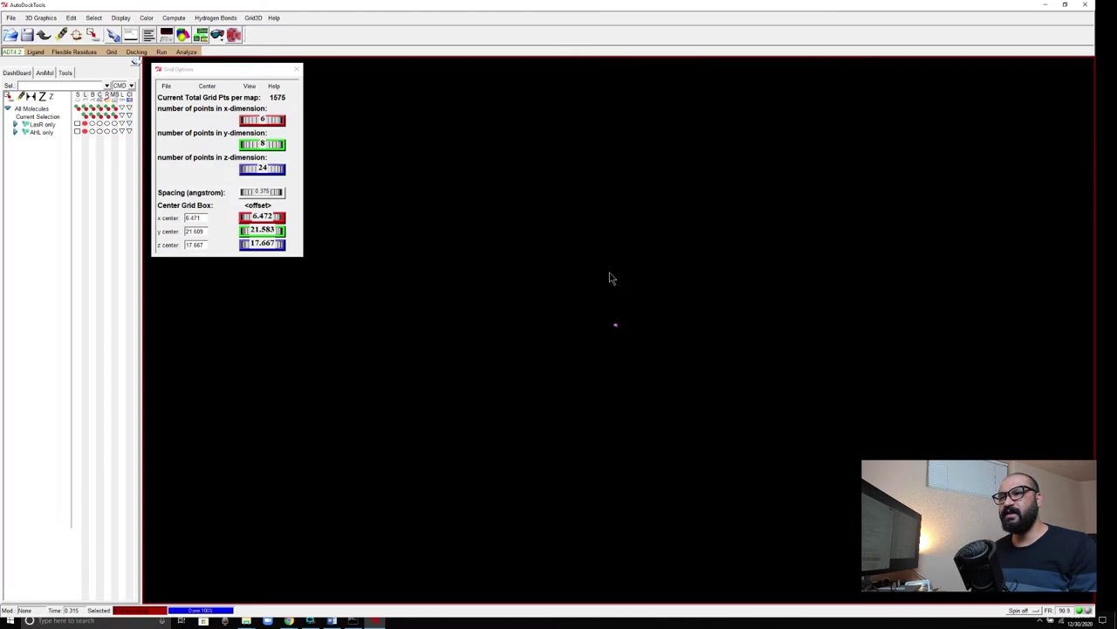
Shift the grid box into the protein, with its center at about x 30.27, y 9.46 and z 16.42
mouse_move(601, 204)
middle_mouse_down()
mouse_move(596, 284)
mouse_move(549, 414)
mouse_move(633, 465)
mouse_move(724, 451)
mouse_move(576, 282)
mouse_move(602, 239)
mouse_move(608, 247)
mouse_move(632, 222)
middle_mouse_up()
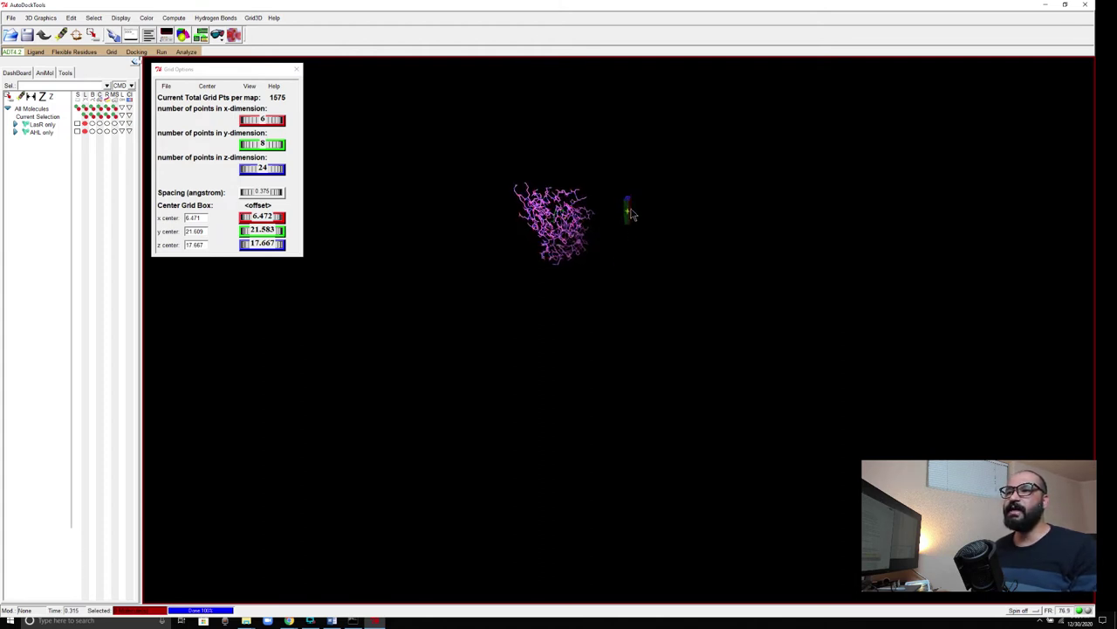
mouse_move(260, 220)
left_mouse_down()
mouse_move(243, 216)
mouse_move(275, 217)
left_mouse_up()
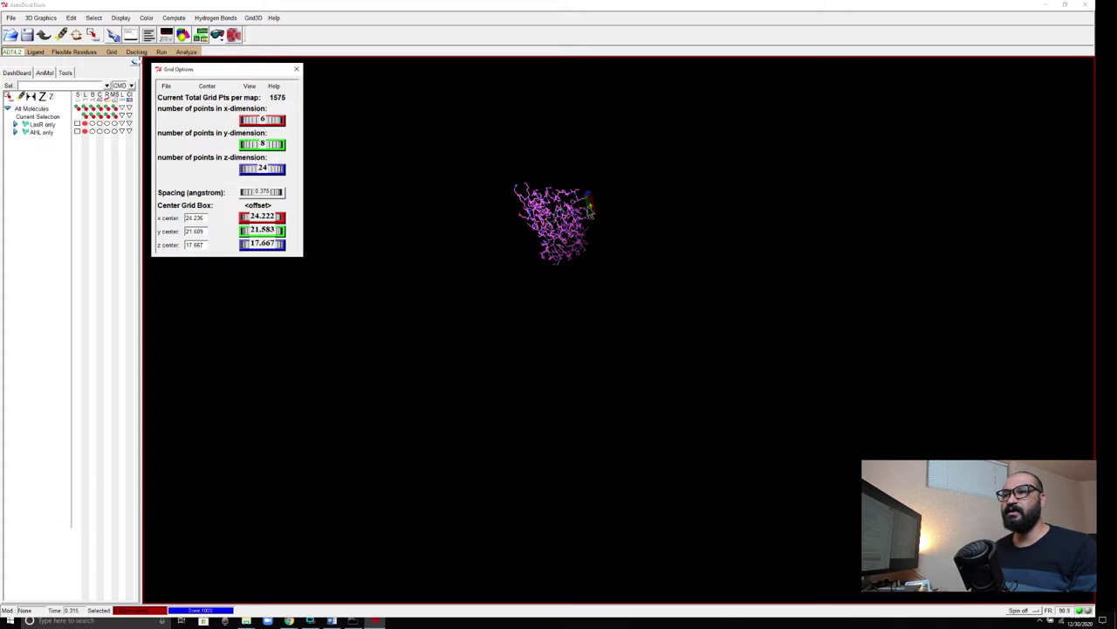
mouse_move(274, 216)
left_mouse_down()
mouse_move(255, 216)
mouse_move(264, 230)
mouse_move(252, 243)
mouse_move(273, 230)
mouse_move(252, 229)
mouse_move(262, 230)
left_mouse_up()
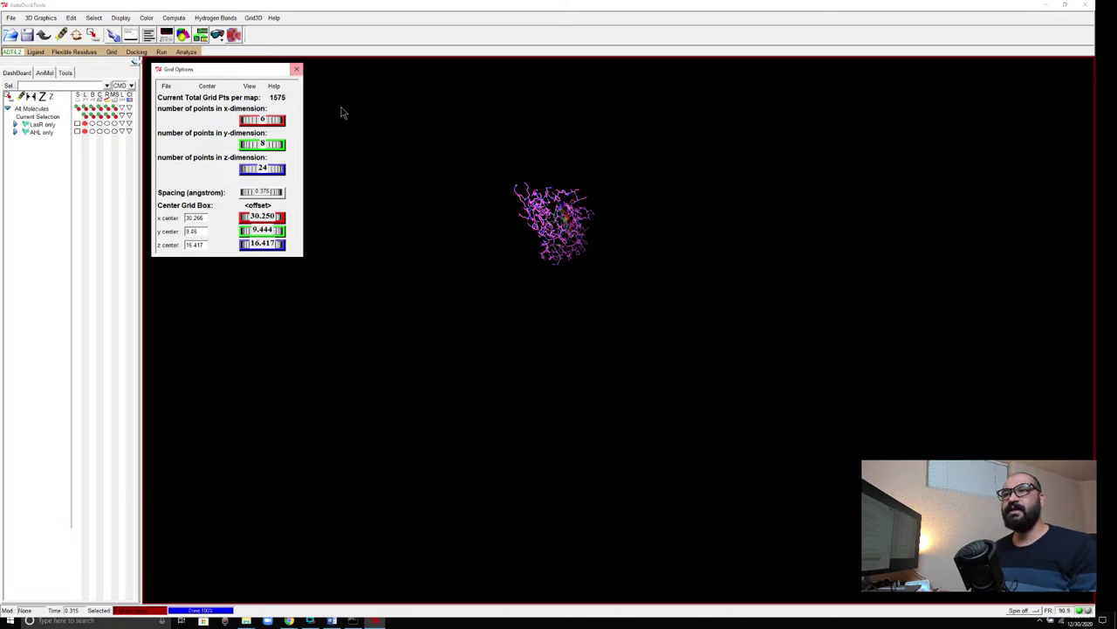
Enlarge the grid box to 60 × 64 × 56 points and shift its center to about x 42.97 and z 9.36
left_click(577, 210)
left_click_drag(577, 210, 448, 184)
mouse_move(267, 219)
left_mouse_down()
mouse_move(311, 224)
mouse_move(279, 228)
mouse_move(292, 246)
mouse_move(255, 244)
left_mouse_up()
left_click_drag(454, 253, 499, 174)
left_click_drag(276, 119, 293, 168)
left_click(582, 219)
middle_click_drag(582, 219, 521, 204)
left_click_drag(550, 207, 488, 226)
left_click_drag(262, 120, 294, 121)
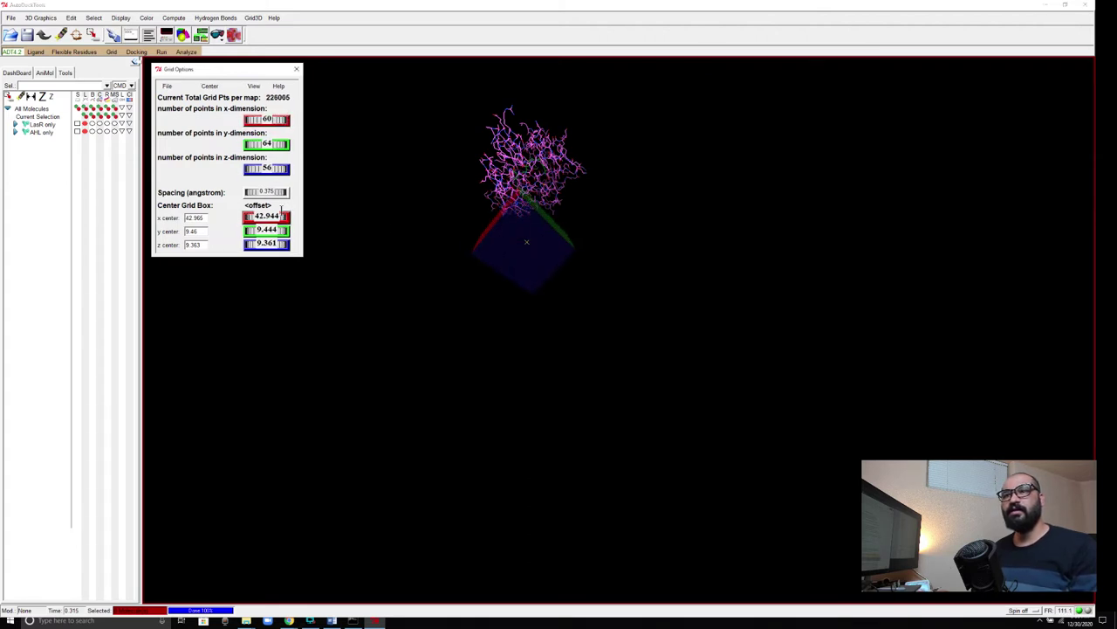
Position the grid box over the ligand-binding region of LasR, centered at about x 53.77, y 27.47 and z 32.71
left_click_drag(267, 231, 300, 252)
middle_click_drag(444, 207, 570, 244)
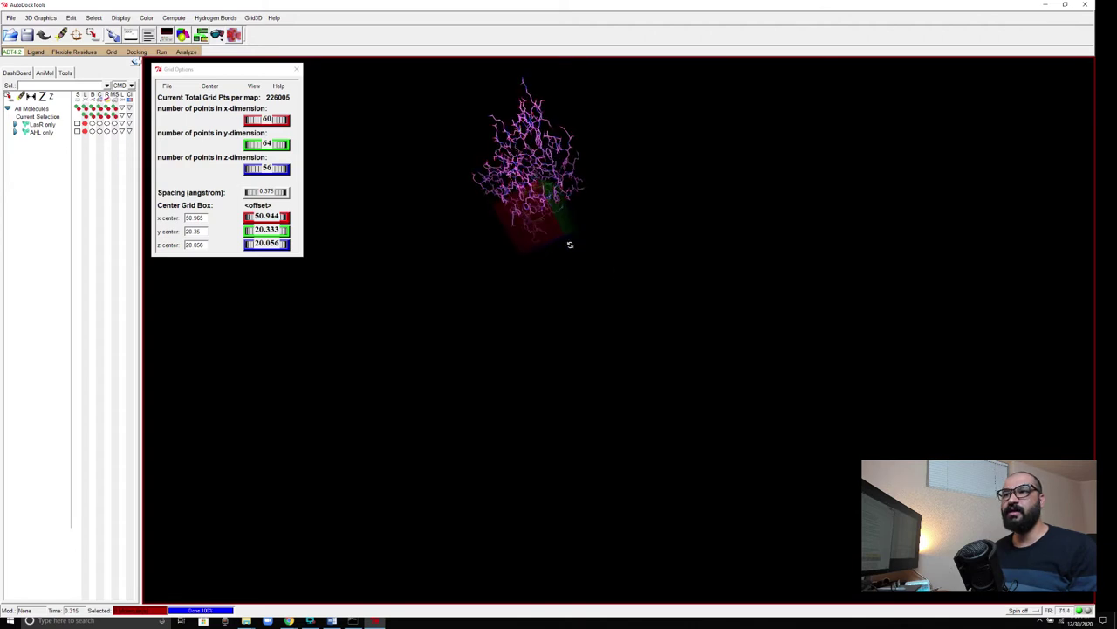
left_click_drag(274, 246, 286, 224)
left_click_drag(498, 175, 569, 183)
left_click_drag(521, 98, 508, 178)
left_click_drag(441, 245, 548, 295)
left_click_drag(545, 241, 530, 236)
left_click_drag(262, 230, 292, 247)
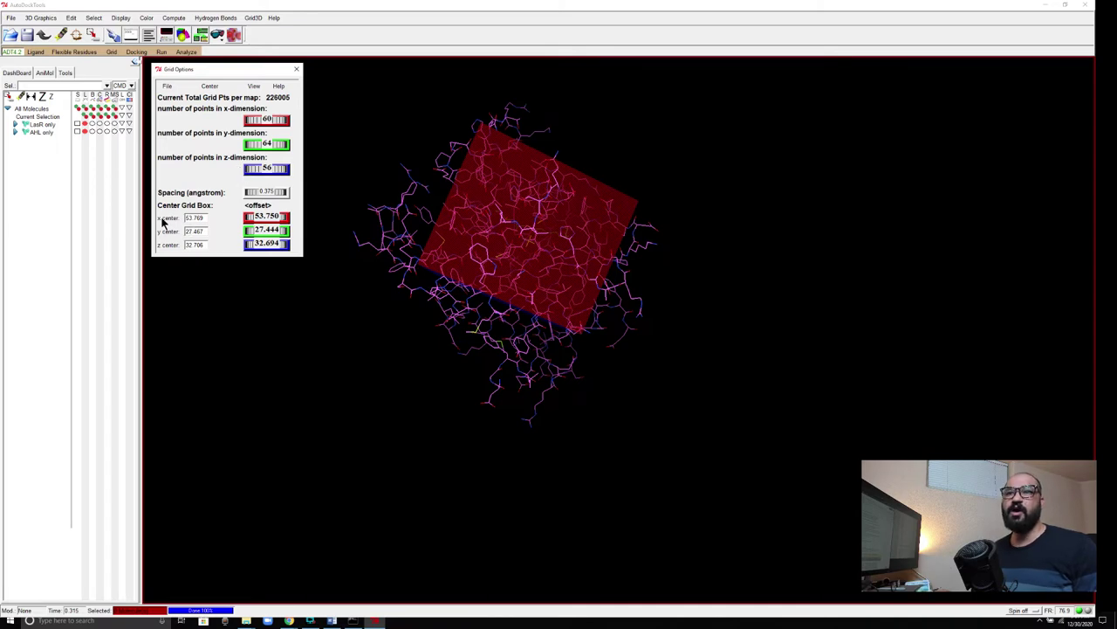
left_click_drag(651, 266, 558, 317)
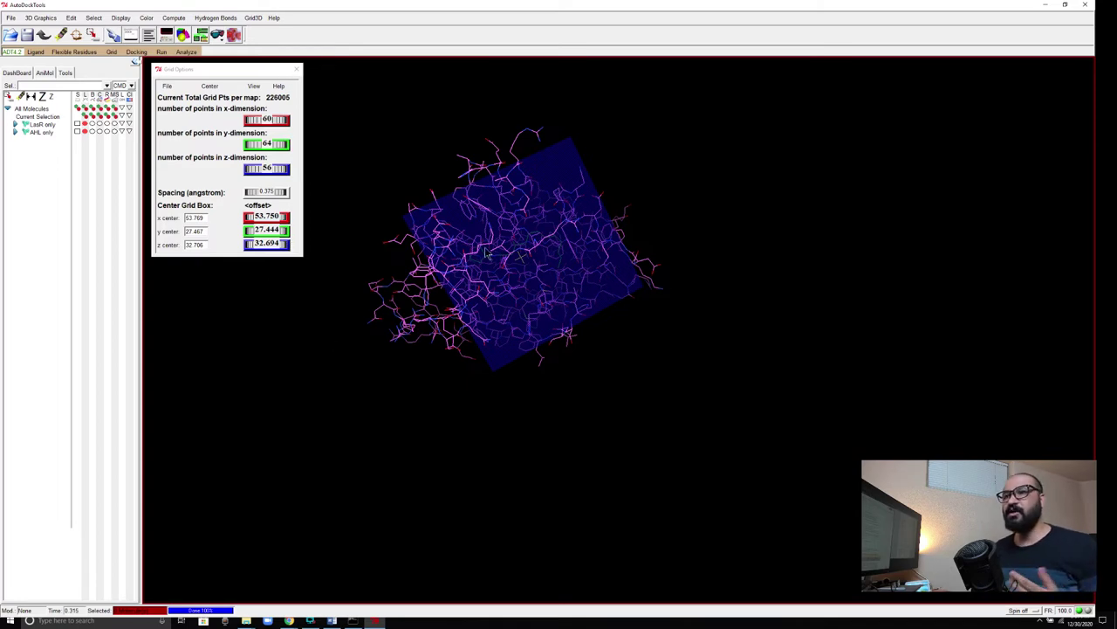
Minimize AutoDockTools, go to the Demo folder in LasR_Docking, and open config.txt in Notepad, placed beside the folder window
left_click(1045, 5)
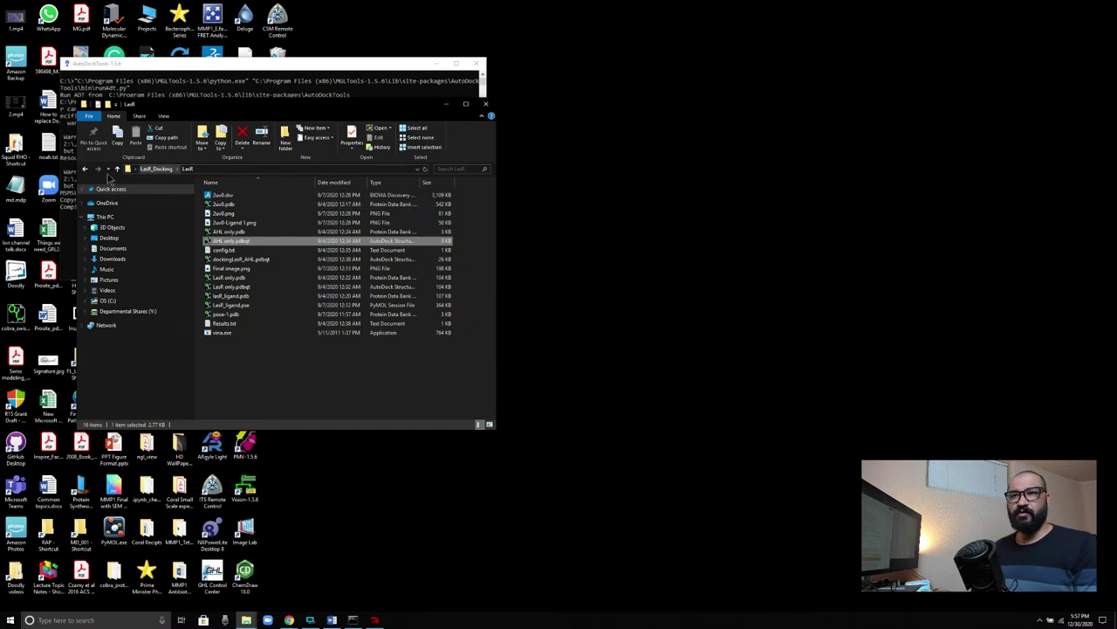
left_click(115, 171)
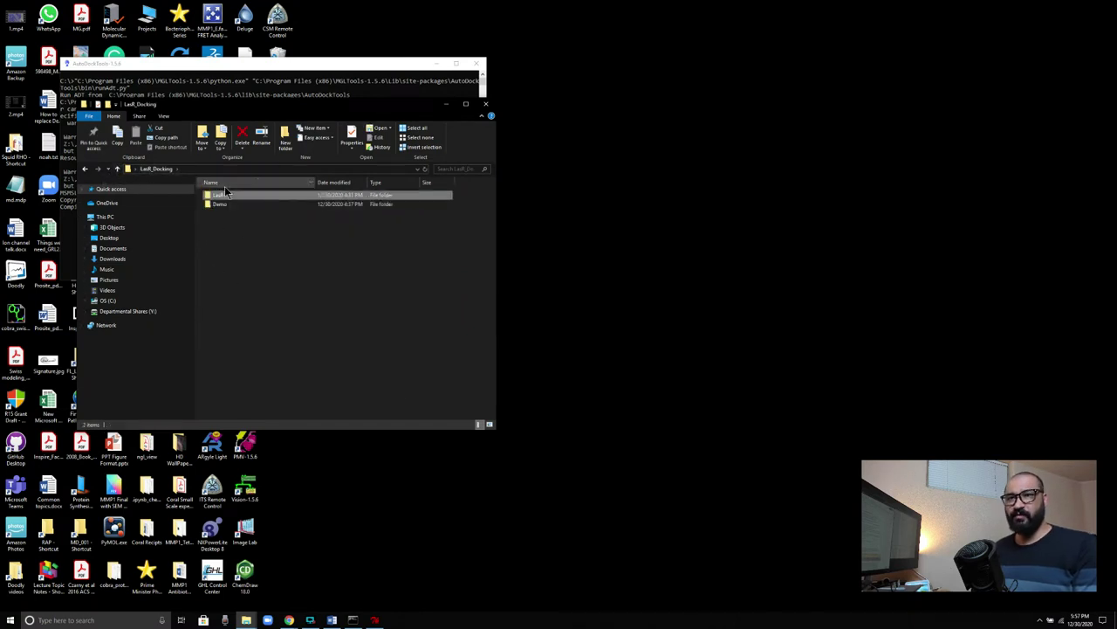
double_click(216, 204)
left_click_drag(397, 111, 486, 50)
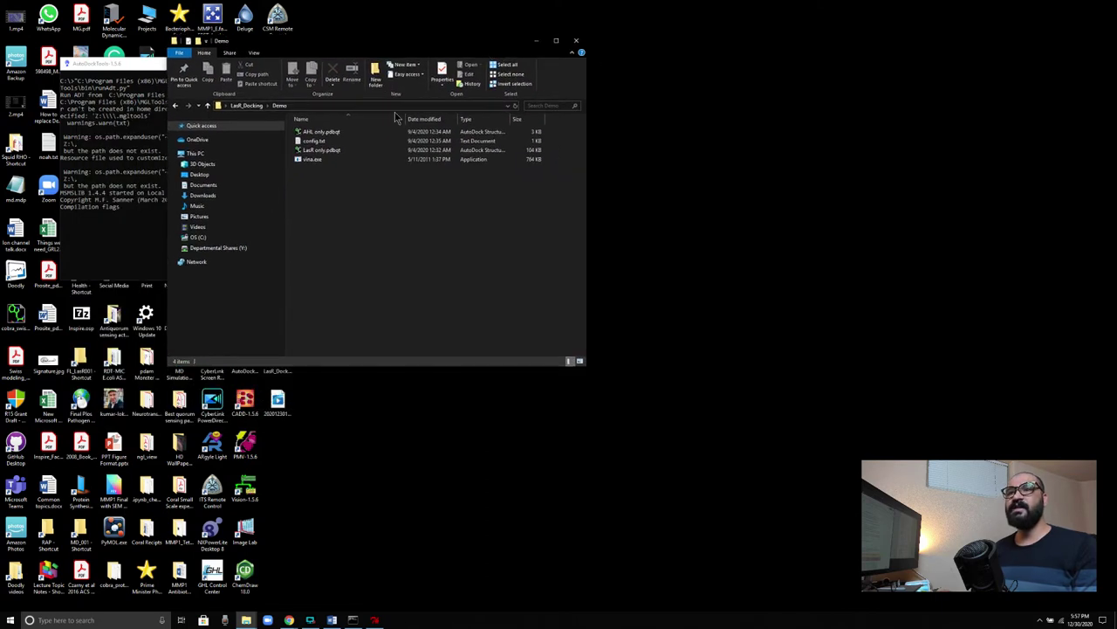
double_click(312, 142)
left_click_drag(912, 180, 670, 181)
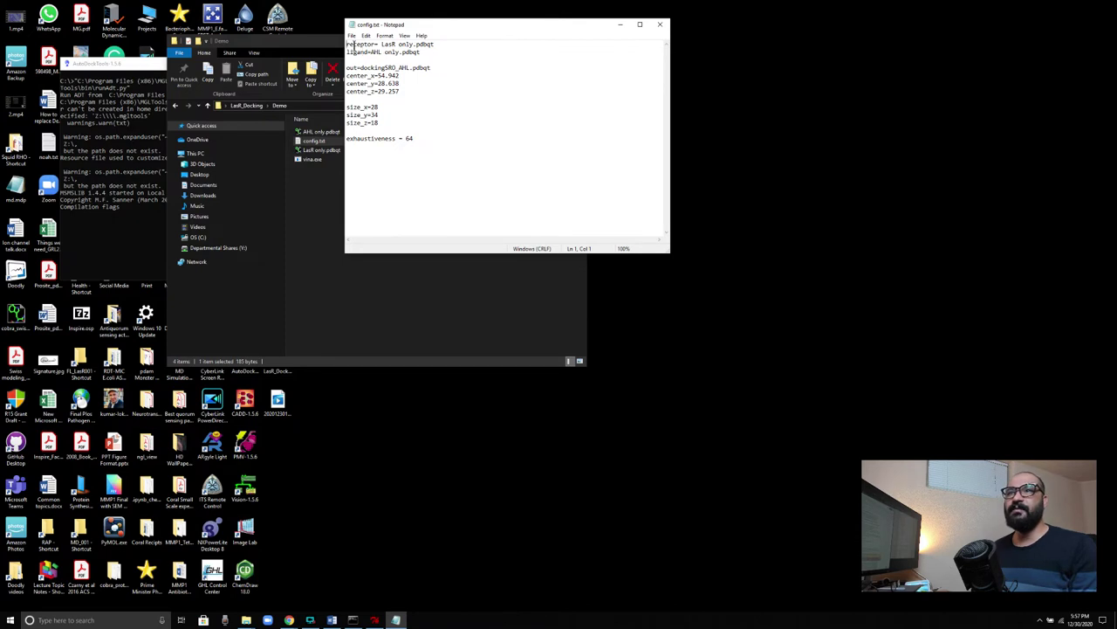
Review the receptor, ligand, center, size and exhaustiveness entries in config.txt and compare them with the AutoDockTools grid box values
left_click_drag(347, 44, 429, 147)
left_click(414, 170)
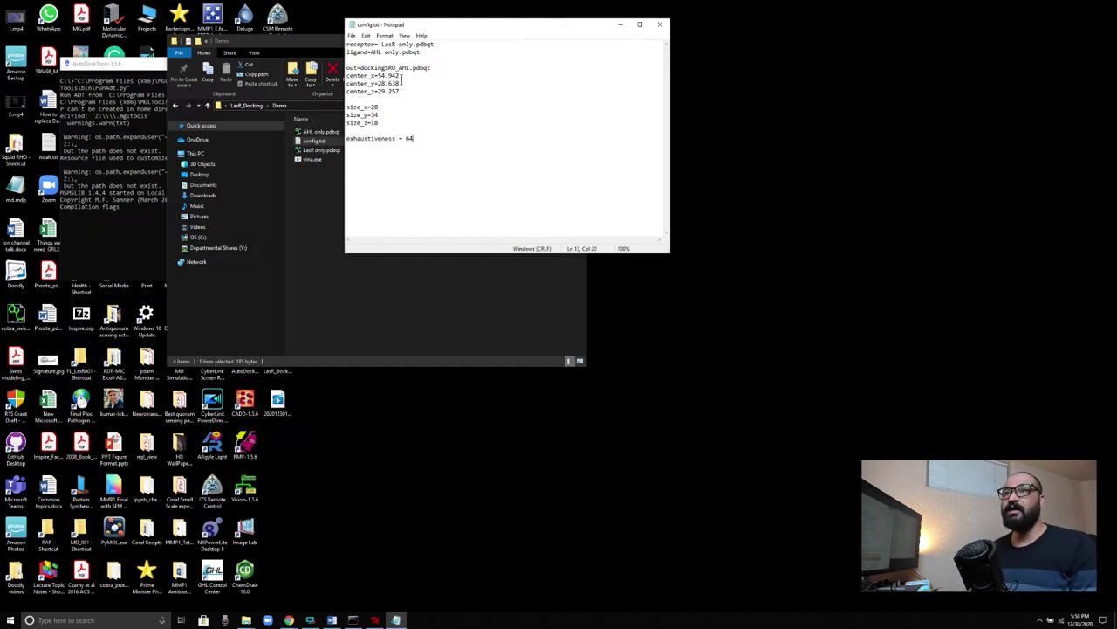
left_click_drag(377, 76, 346, 124)
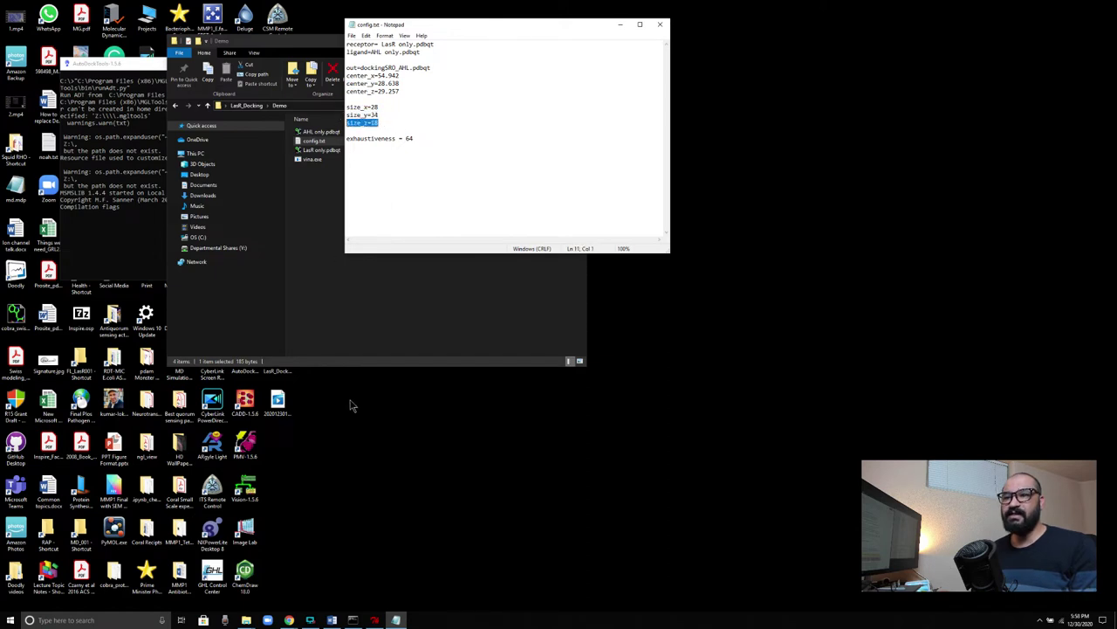
left_click(394, 620)
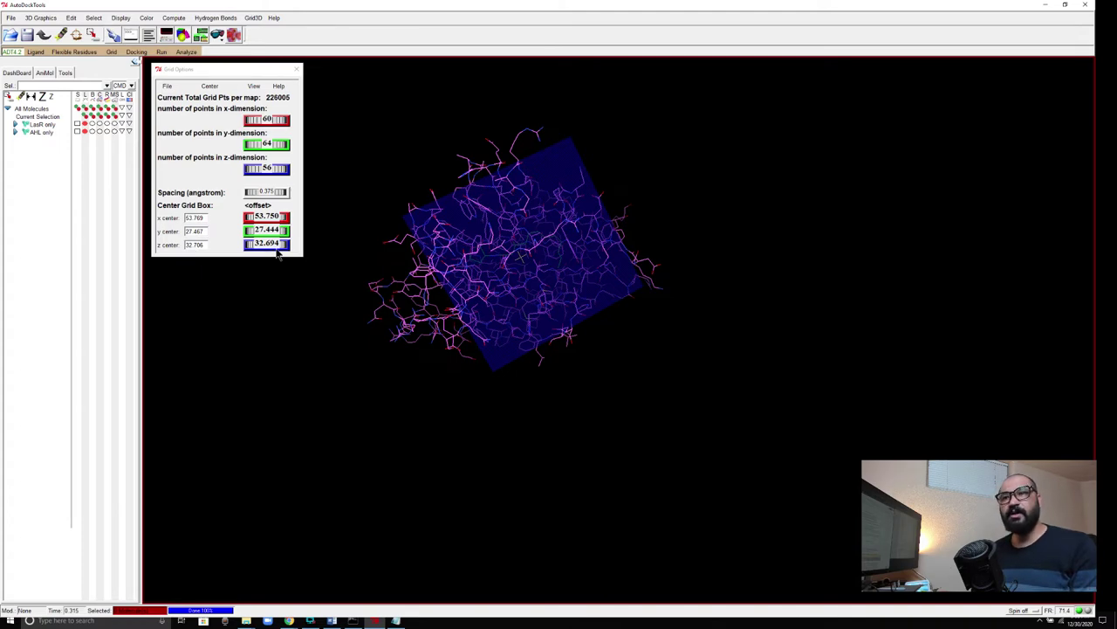
left_click(1045, 4)
left_click(486, 84)
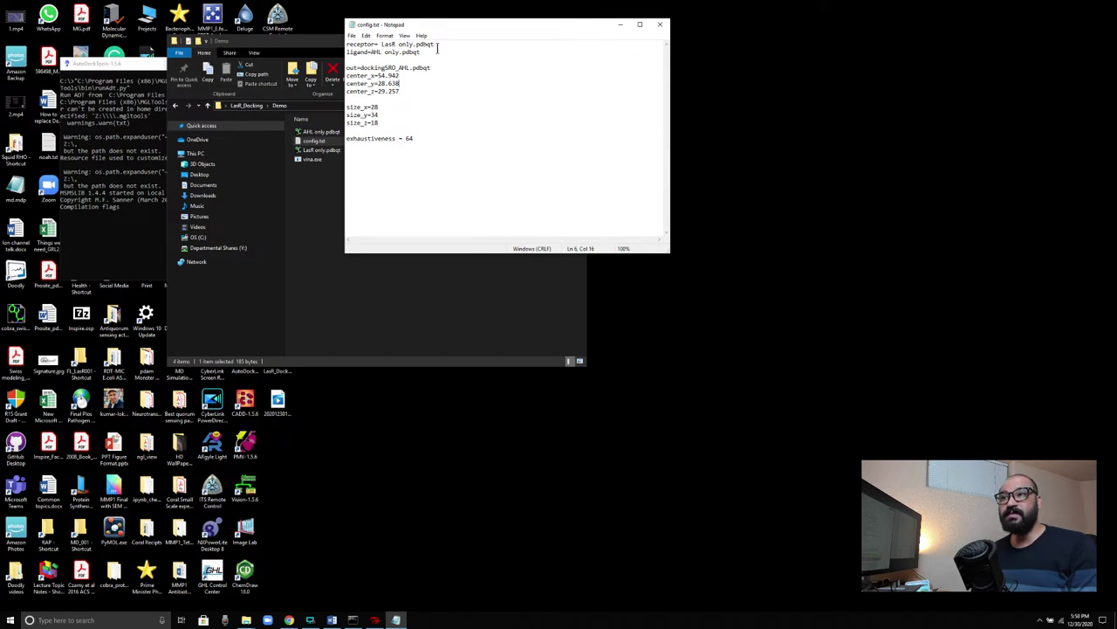
Examine the receptor entry in config.txt and compare it with the LasR only.pdbqt file name in the Demo folder
left_click_drag(438, 48, 348, 42)
left_click(375, 53)
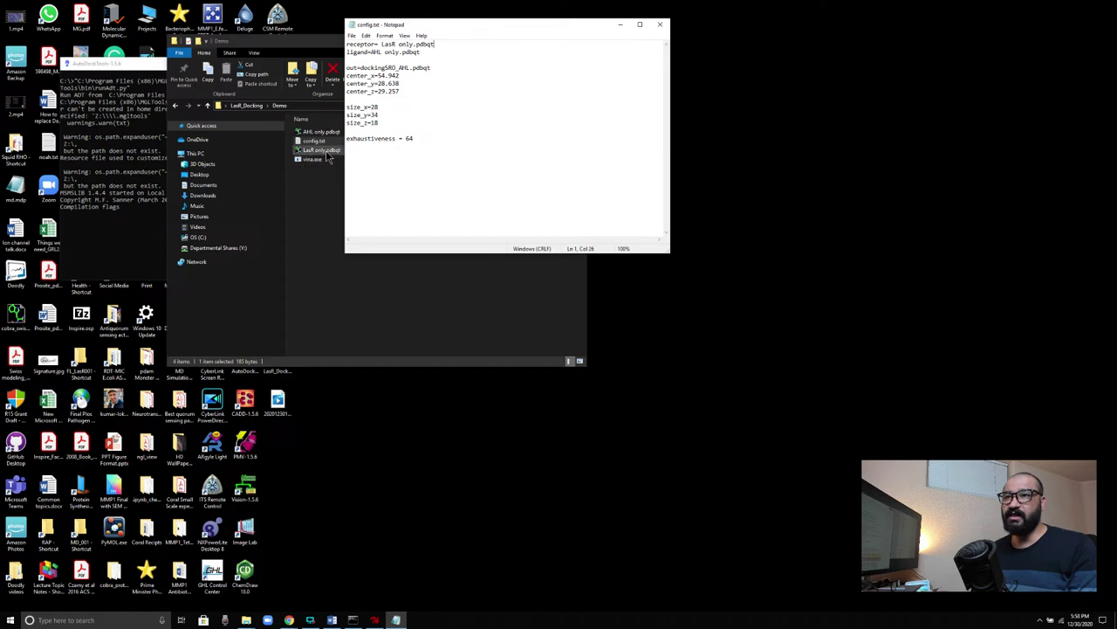
left_click_drag(439, 43, 348, 44)
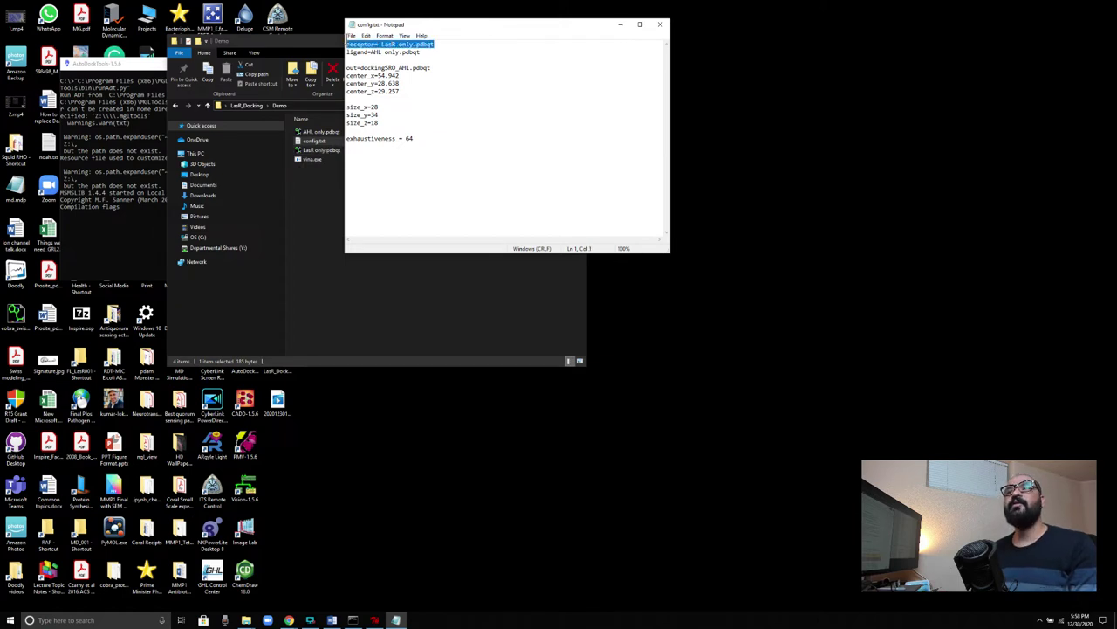
left_click(413, 67)
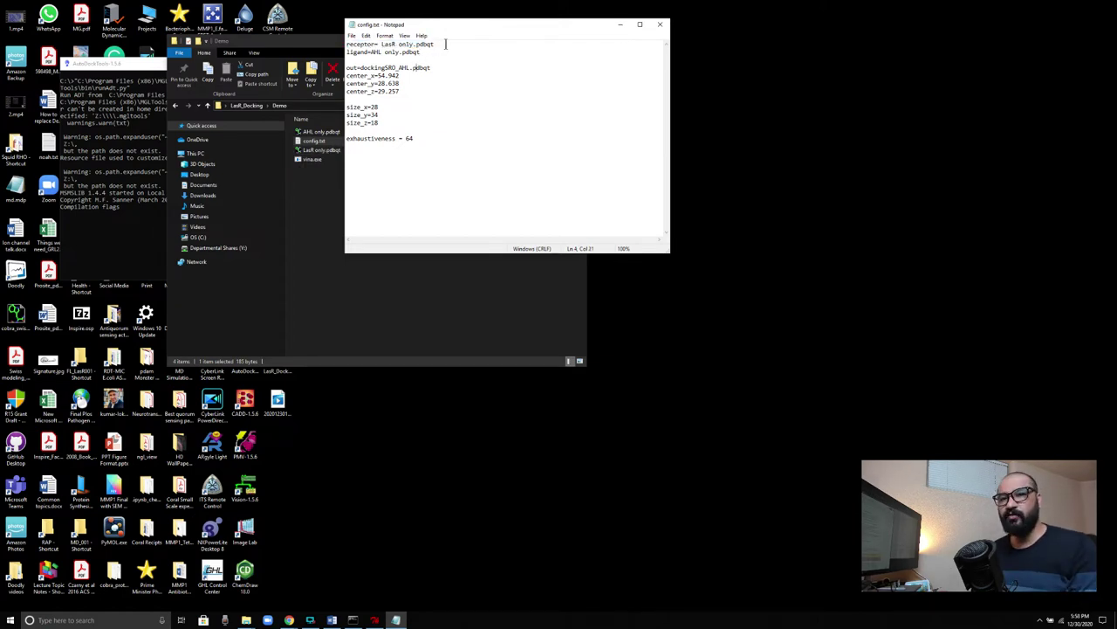
left_click_drag(445, 43, 336, 35)
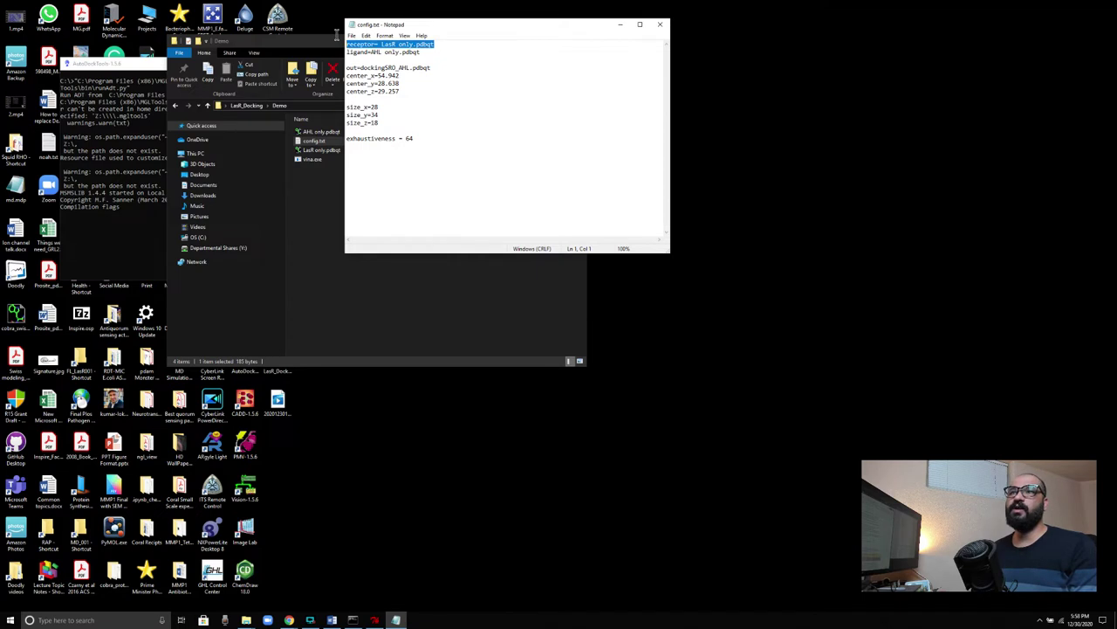
left_click(417, 68)
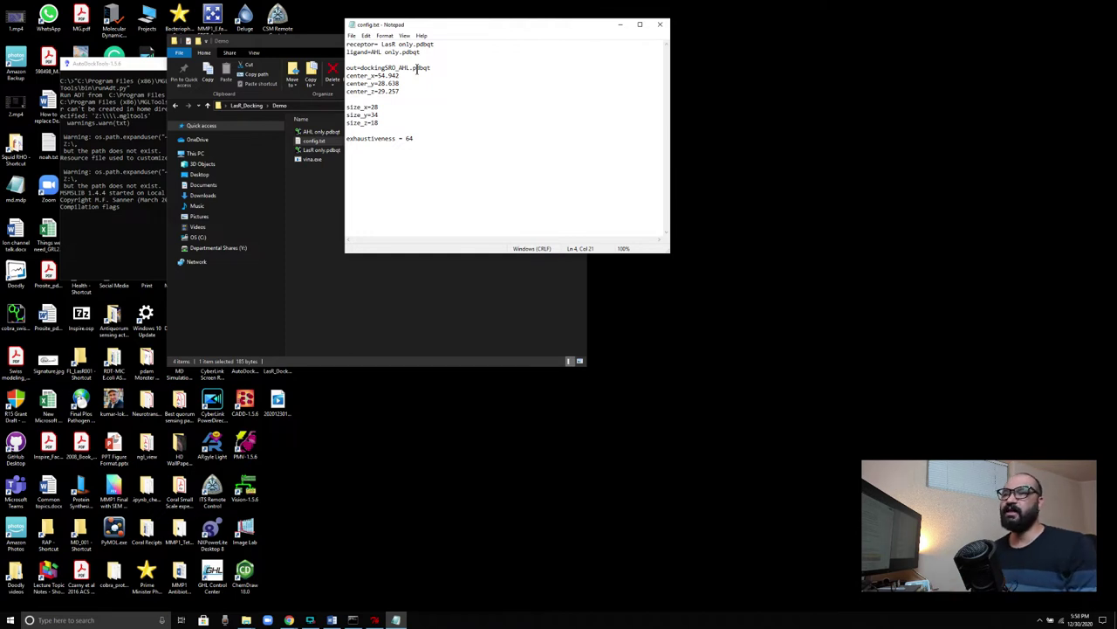
Insert a space before the AHL only.pdbqt file name in the ligand entry of config.txt
left_click_drag(425, 52, 386, 58)
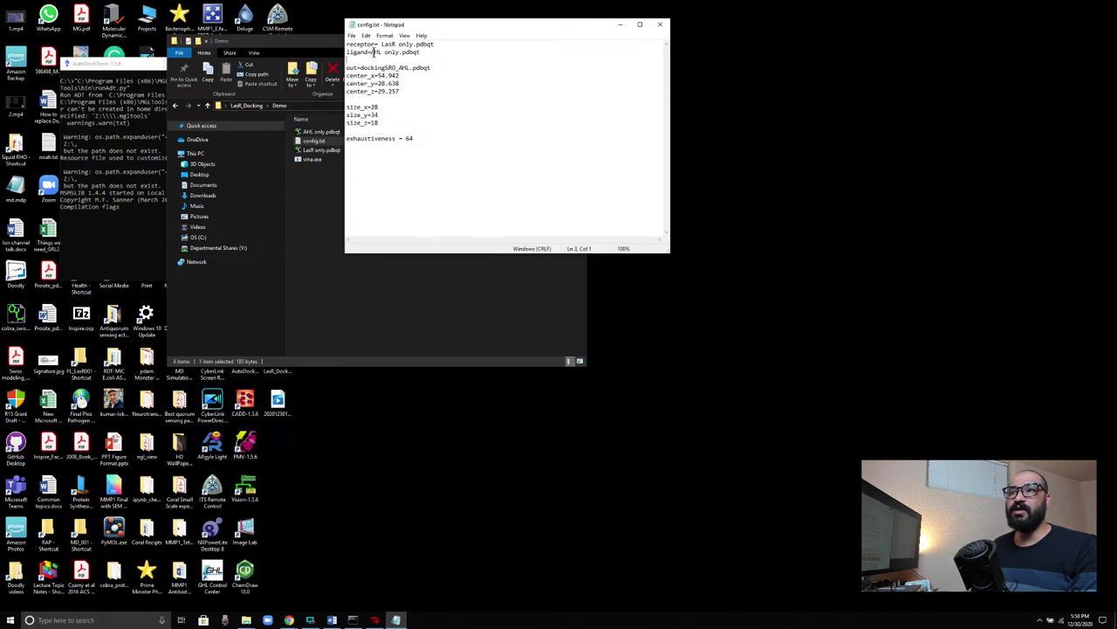
key("BackSpace")
key("Left")
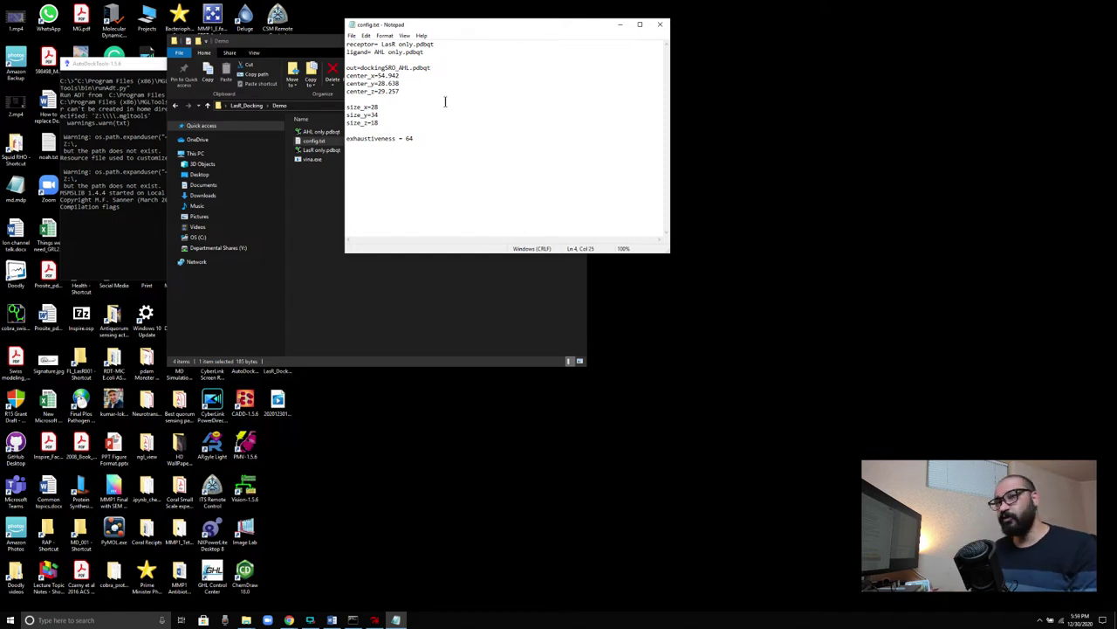
Review the center, size and exhaustiveness entries in config.txt and close the file without saving the changes
left_click_drag(406, 91, 345, 75)
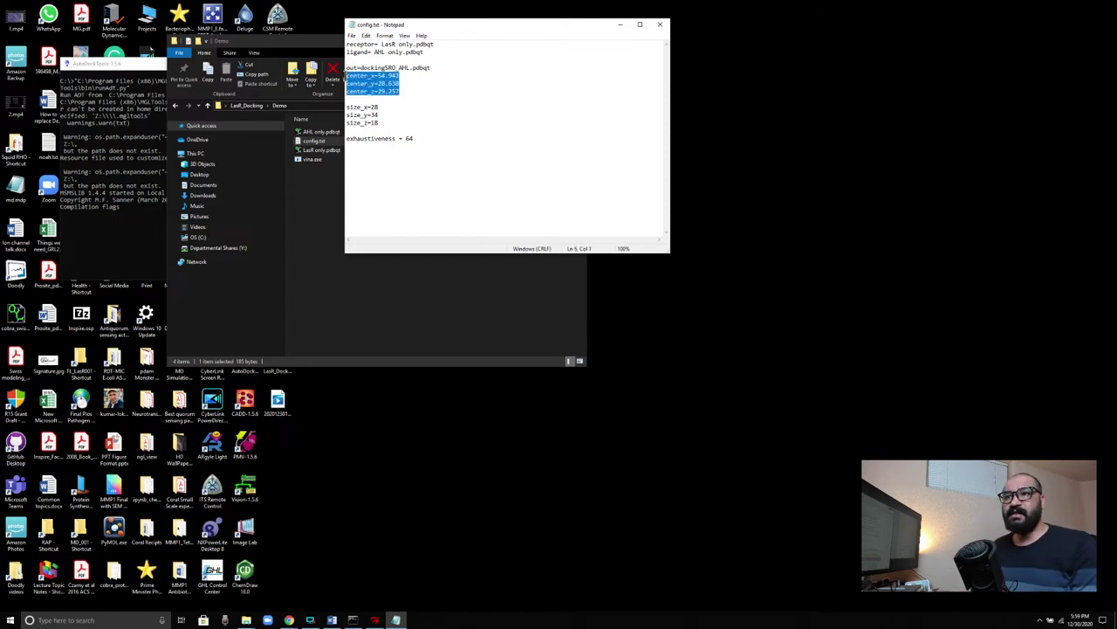
left_click_drag(381, 125, 348, 106)
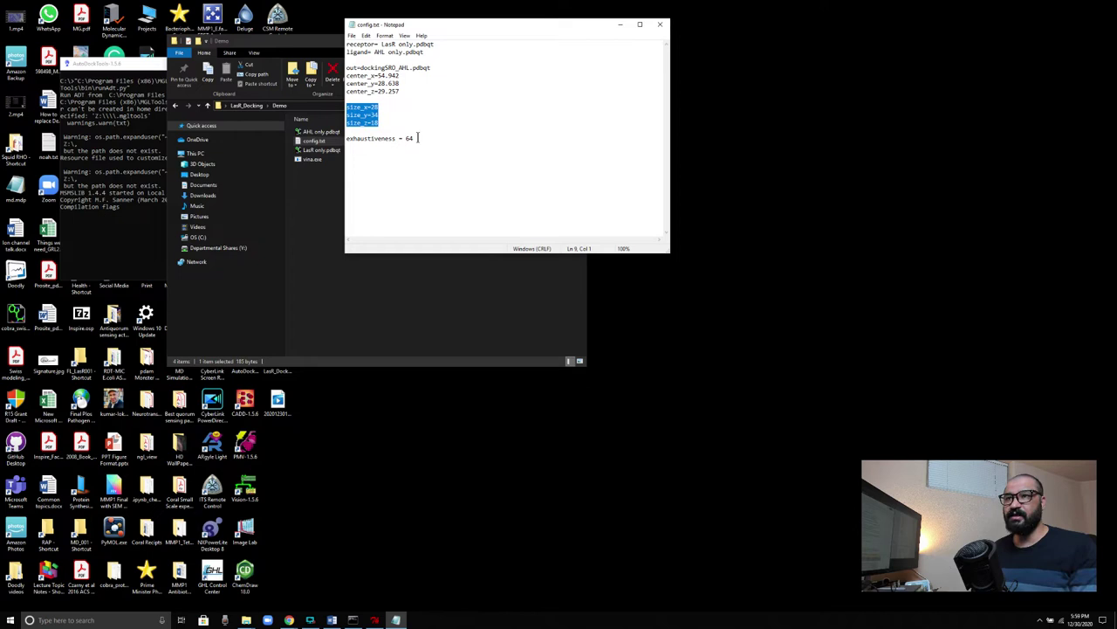
left_click_drag(416, 139, 349, 137)
left_click(447, 166)
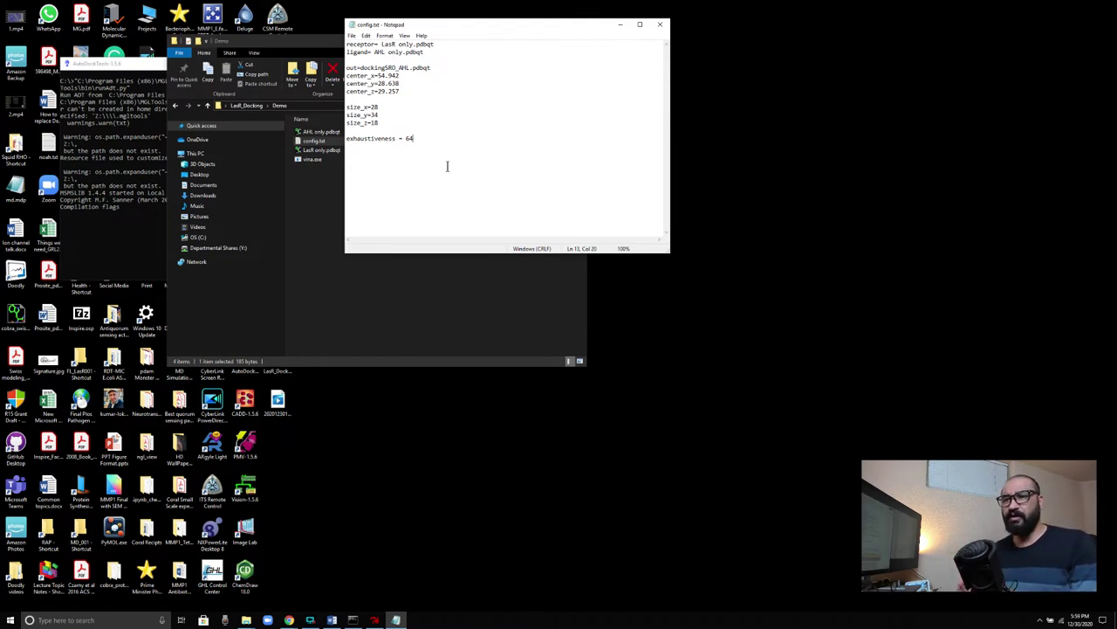
triple_click(420, 139)
left_click(475, 139)
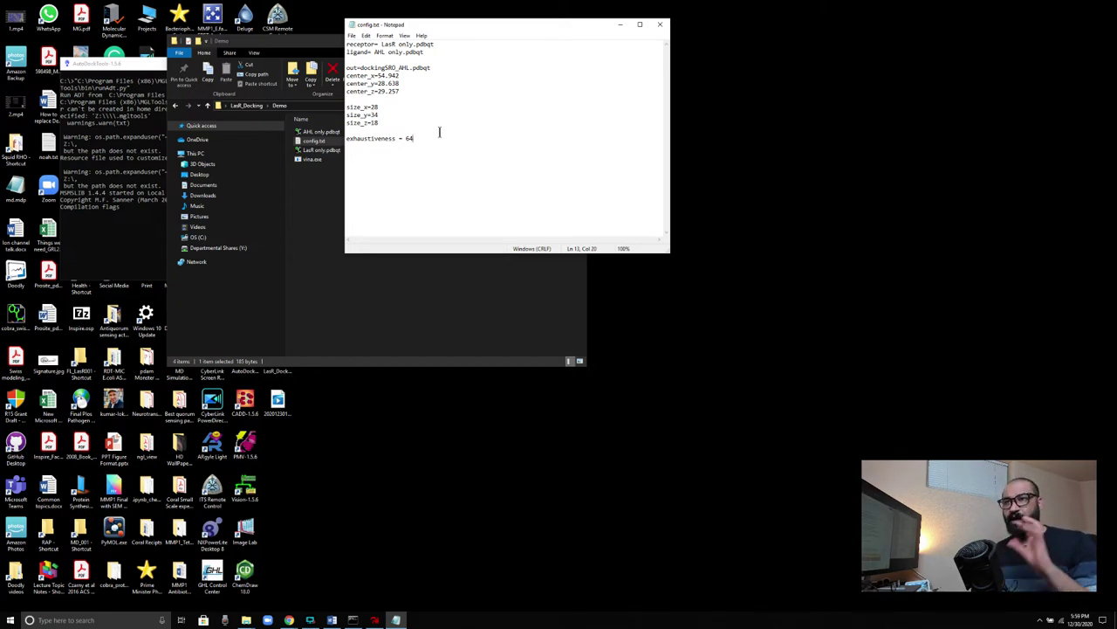
left_click(661, 24)
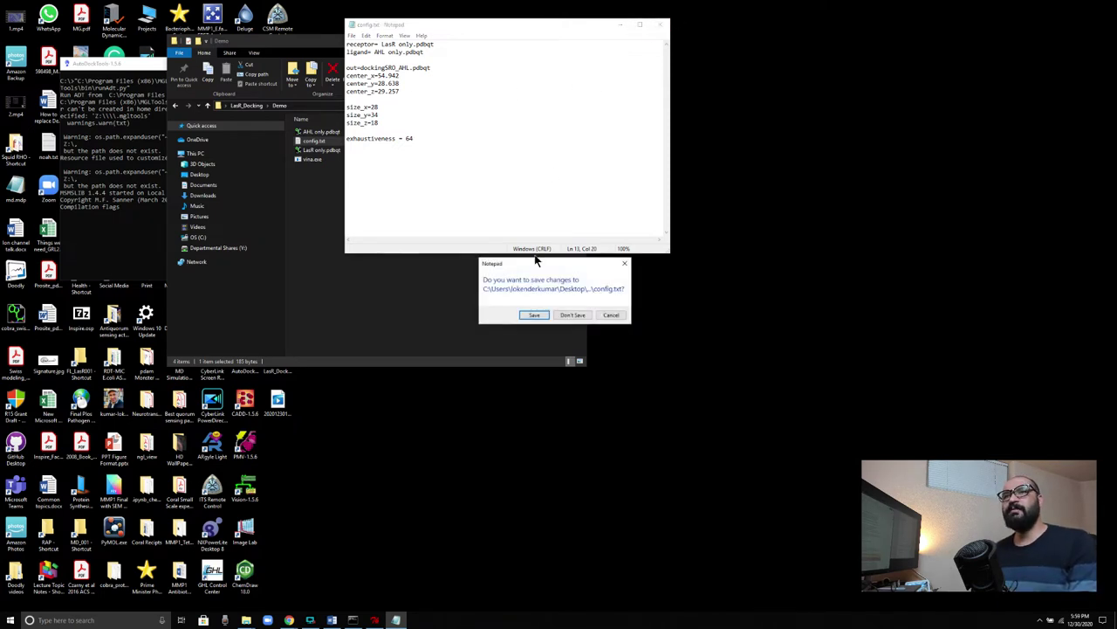
left_click(573, 315)
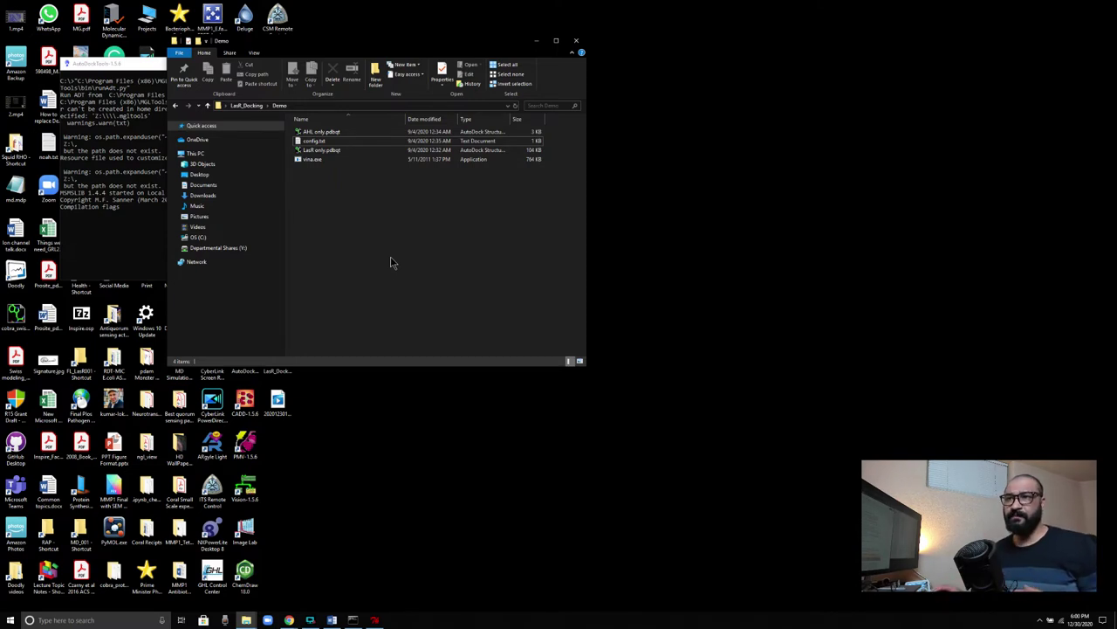
Examine the AHL and LasR structure files in the Demo folder and in the neighbouring LasR folder of LasR_Docking
left_click(337, 132)
left_click(336, 150)
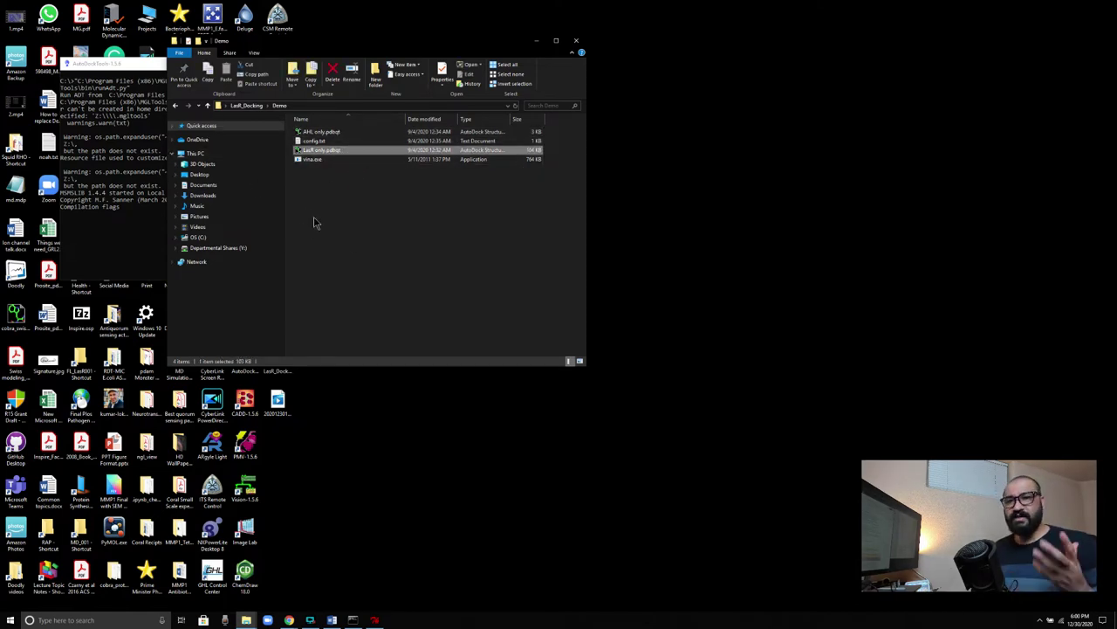
left_click(209, 109)
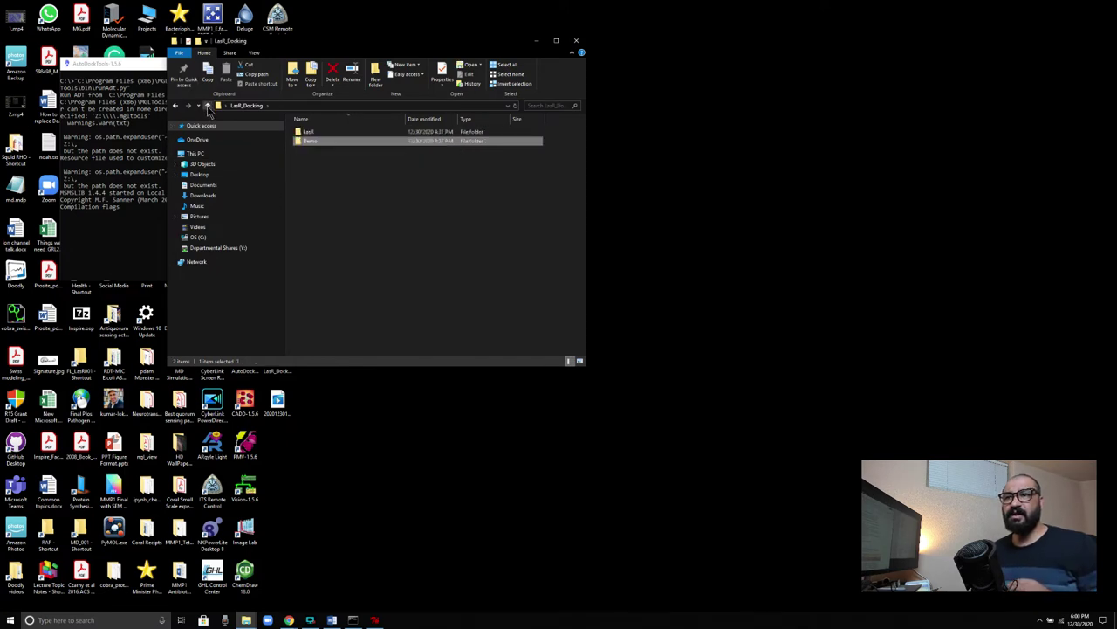
double_click(321, 132)
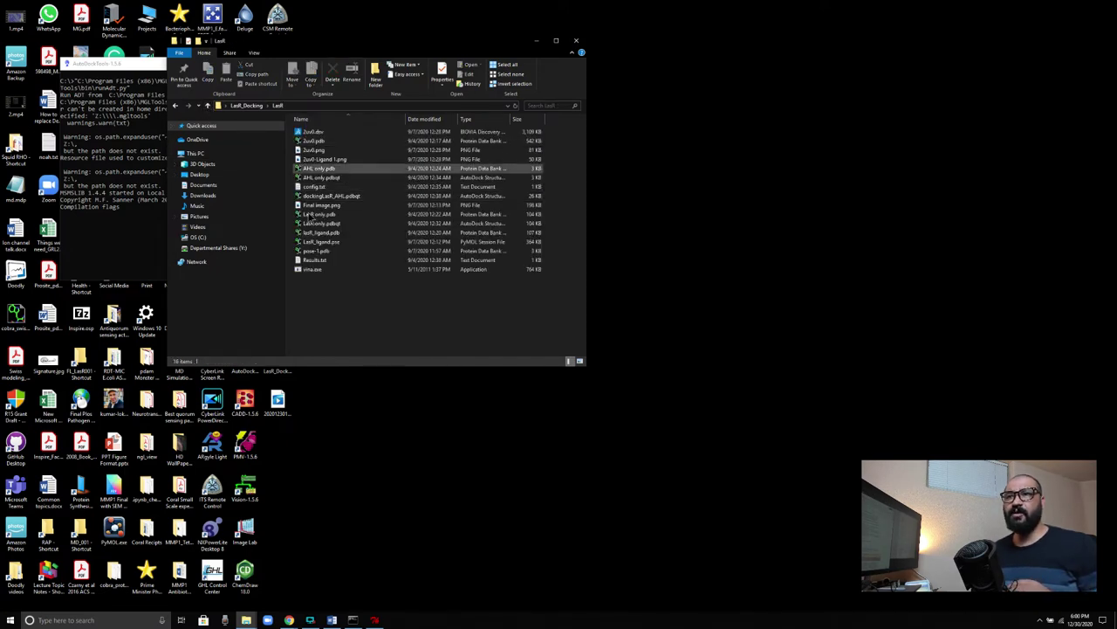
left_click(328, 170)
left_click(331, 178)
Switch to AutoDockTools, look over the loaded LasR and AHL molecules, and quit the program
left_click(374, 620)
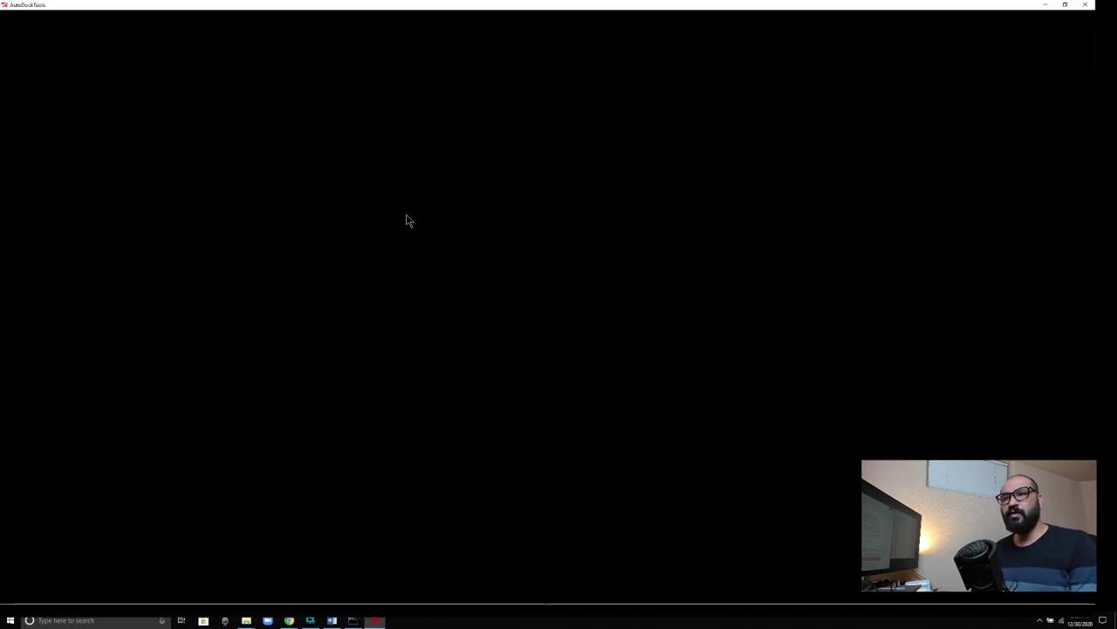
left_click(295, 68)
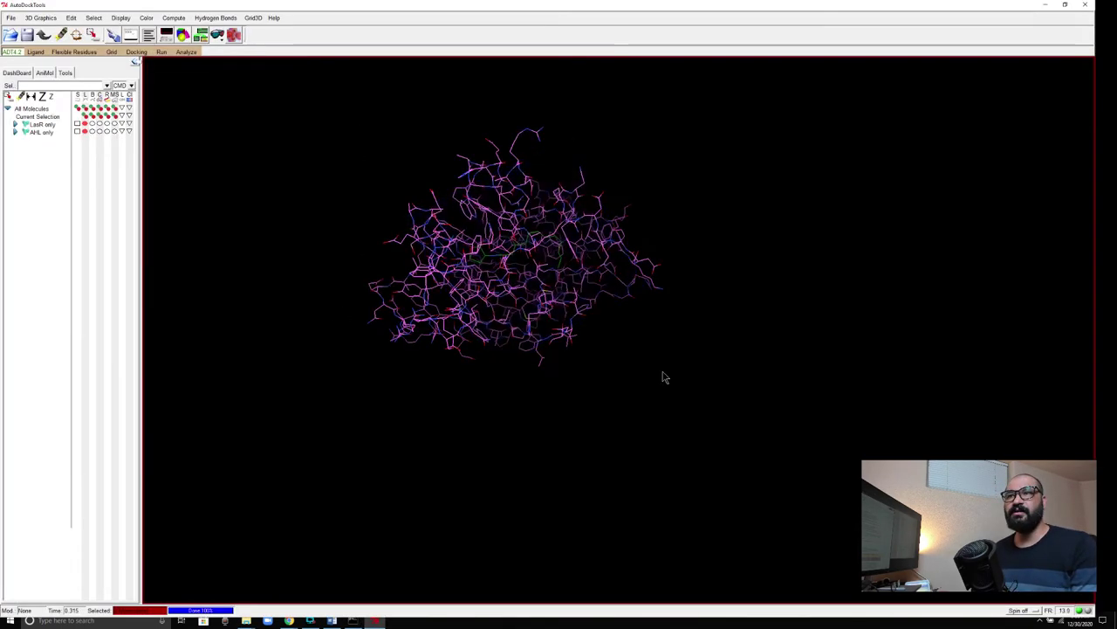
left_click_drag(576, 277, 367, 157)
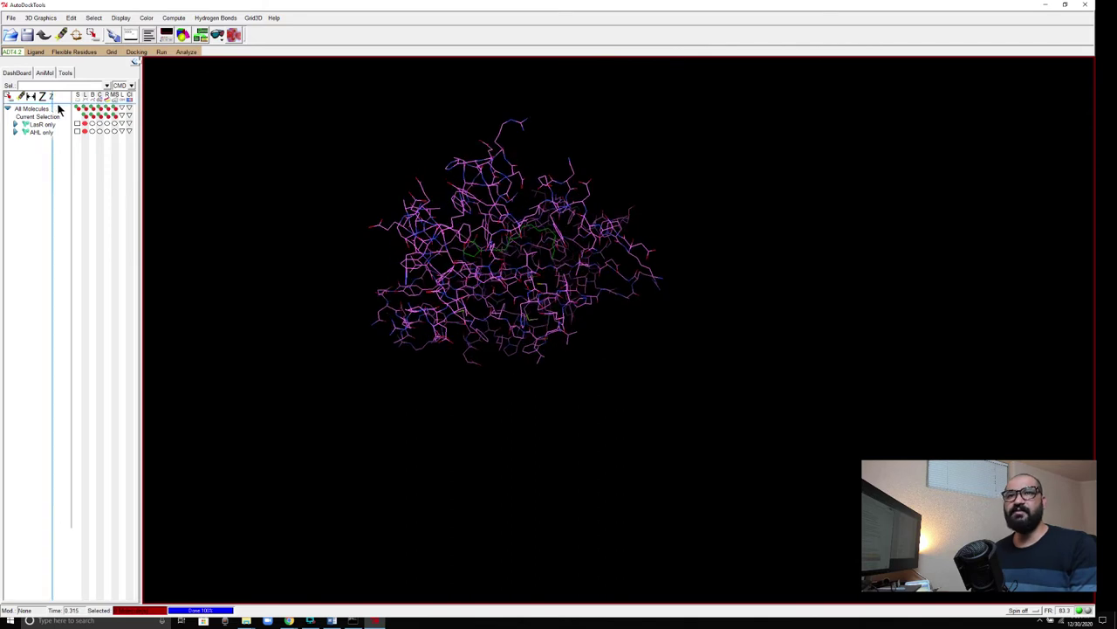
left_click(1086, 6)
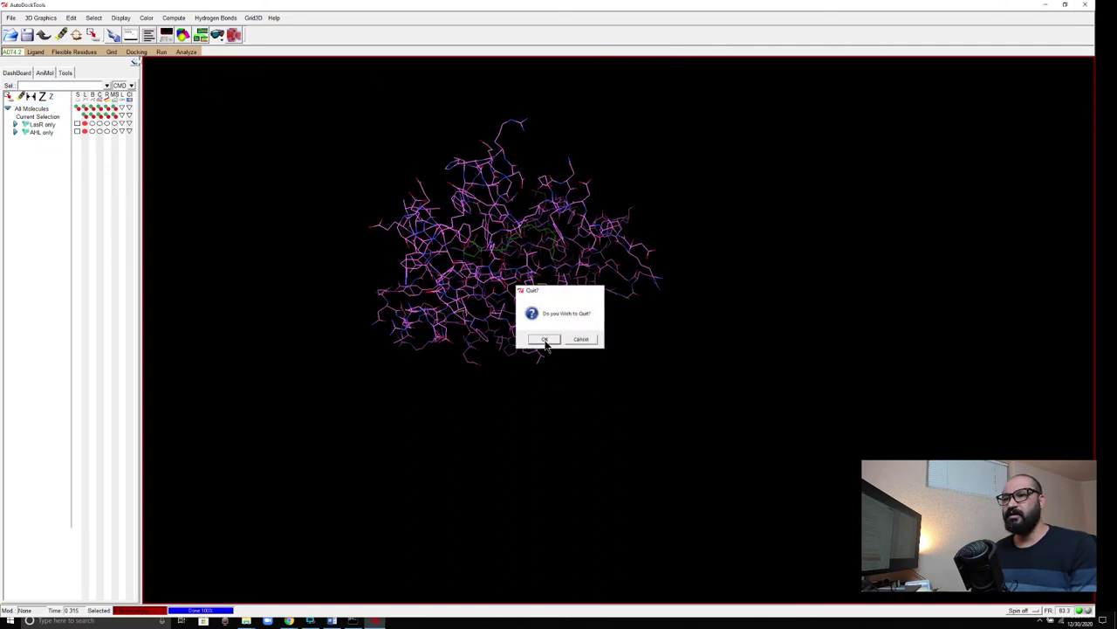
left_click(543, 340)
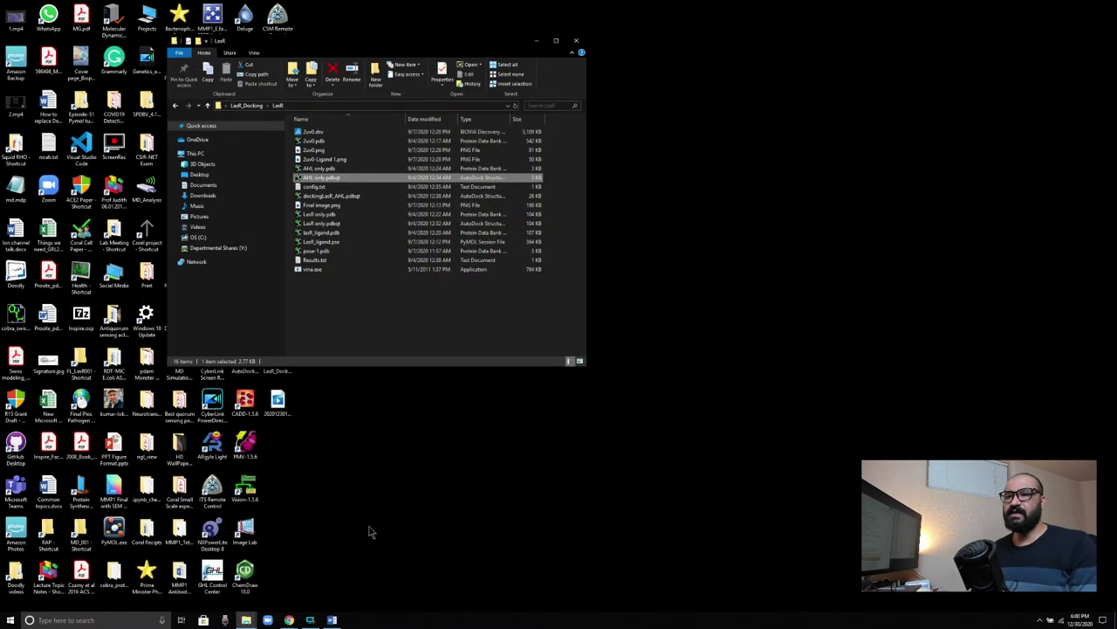
Launch a fresh session of AutoDockTools-1.5.6 and enlarge its window
left_click(103, 619)
type("AU")
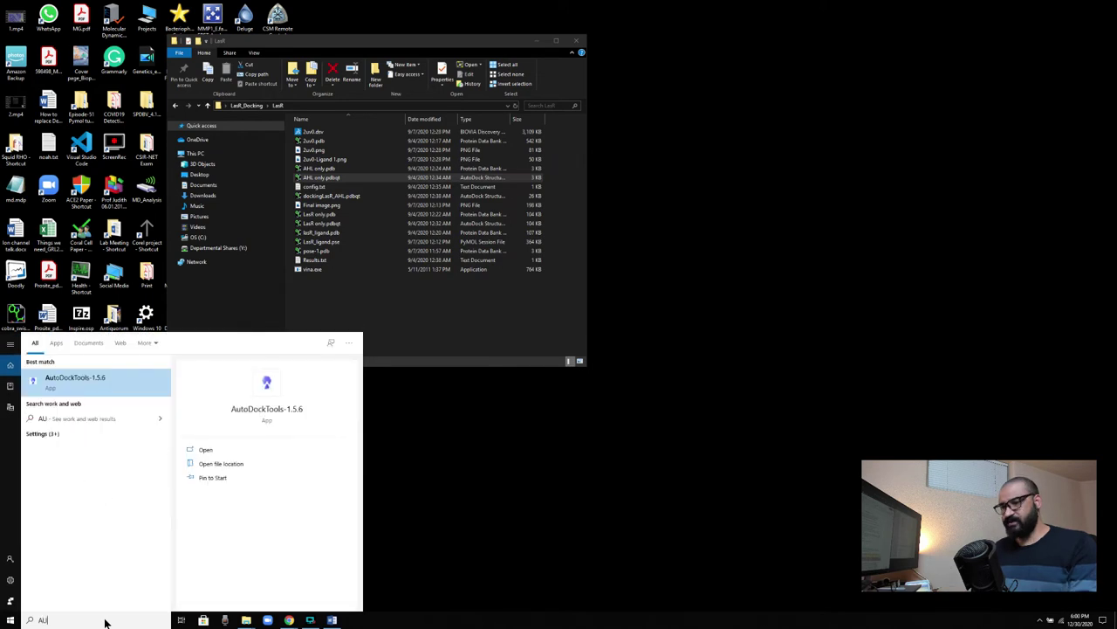
left_click(61, 390)
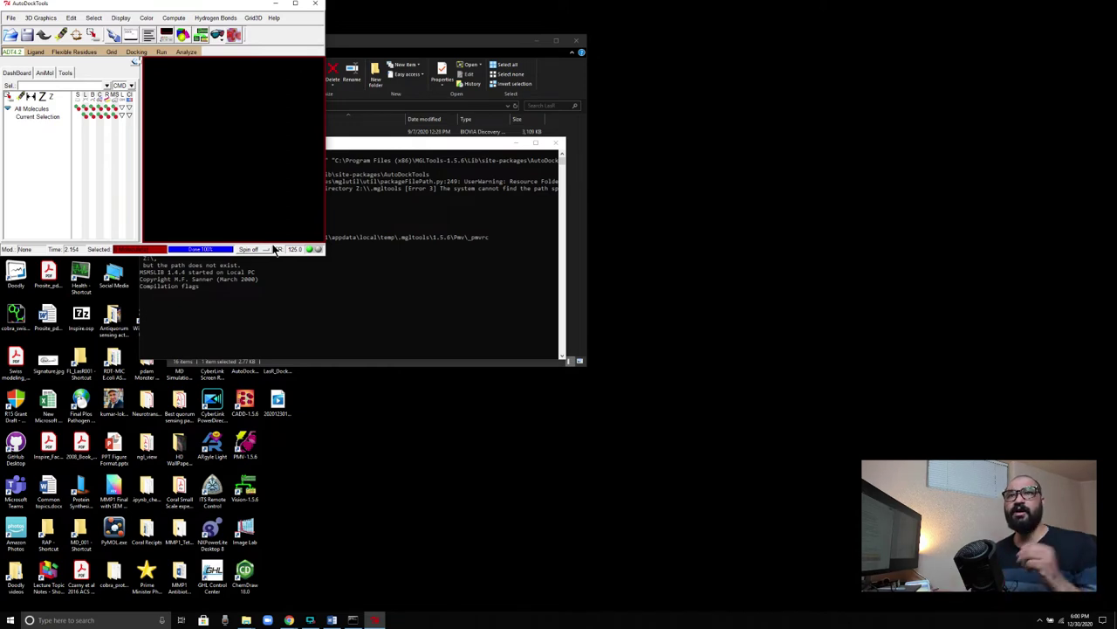
left_click_drag(326, 257, 425, 325)
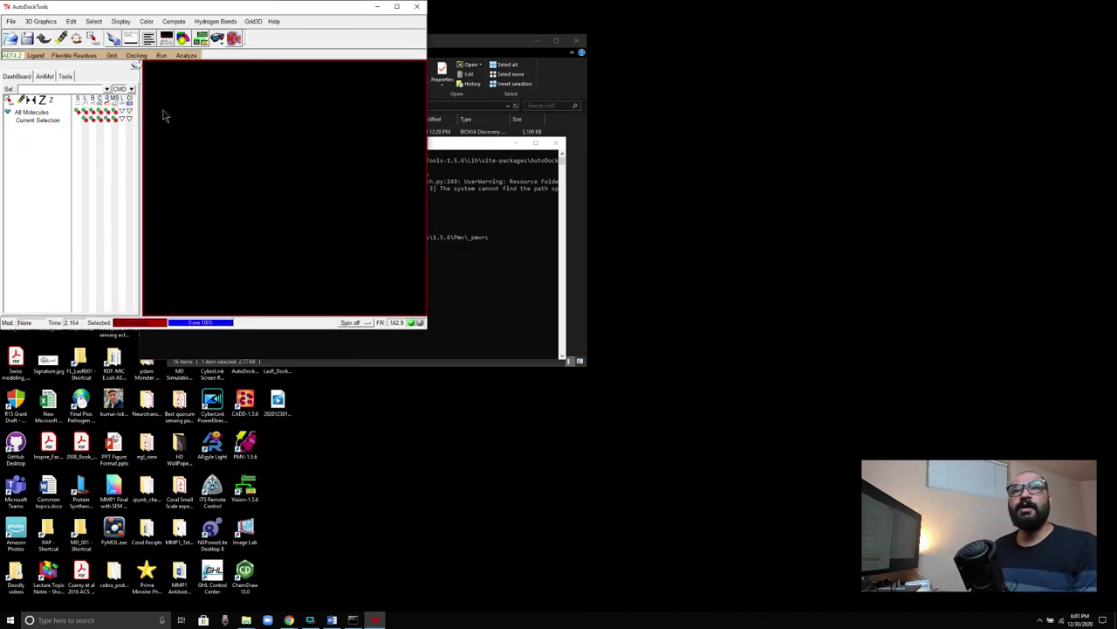
Start opening a grid macromolecule and browse to the LasR folder inside LasR_Docking on the Desktop
left_click(111, 56)
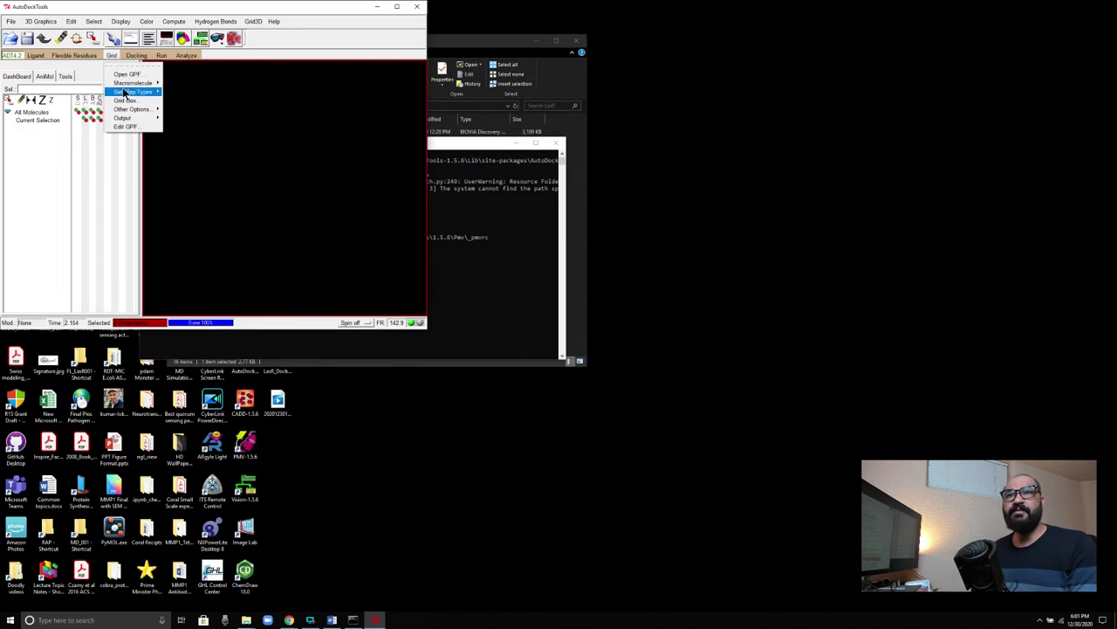
mouse_move(126, 84)
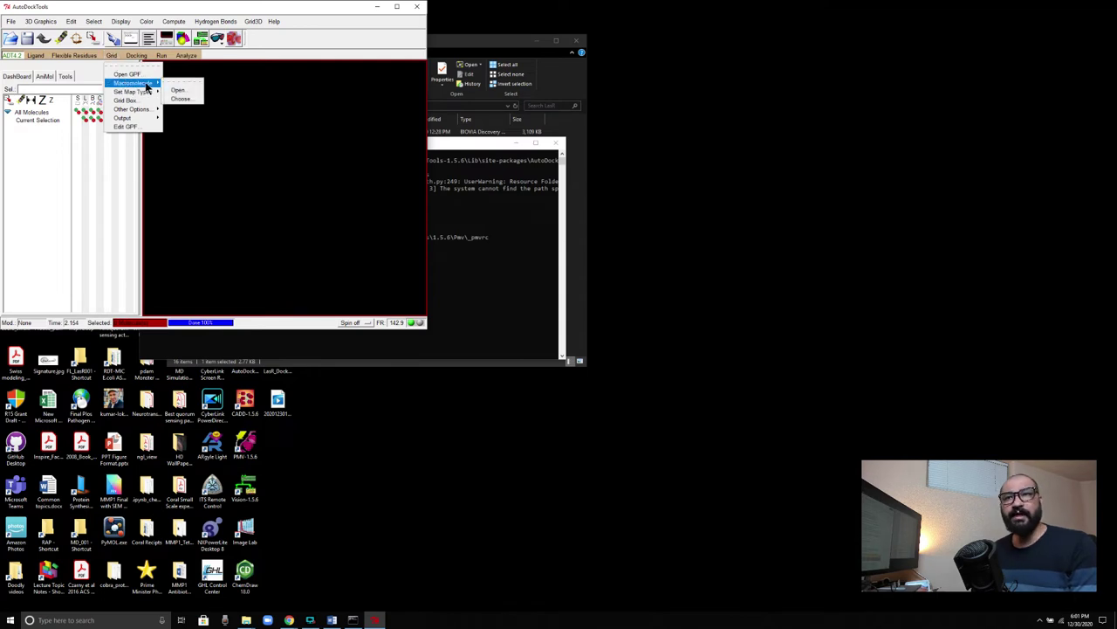
left_click(176, 91)
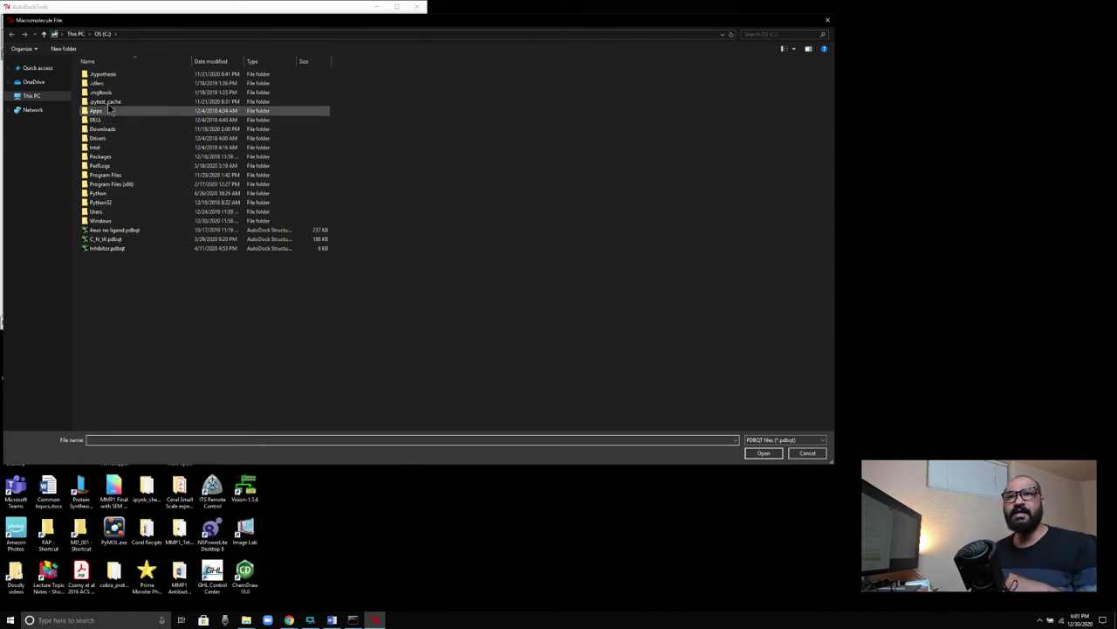
left_click(44, 34)
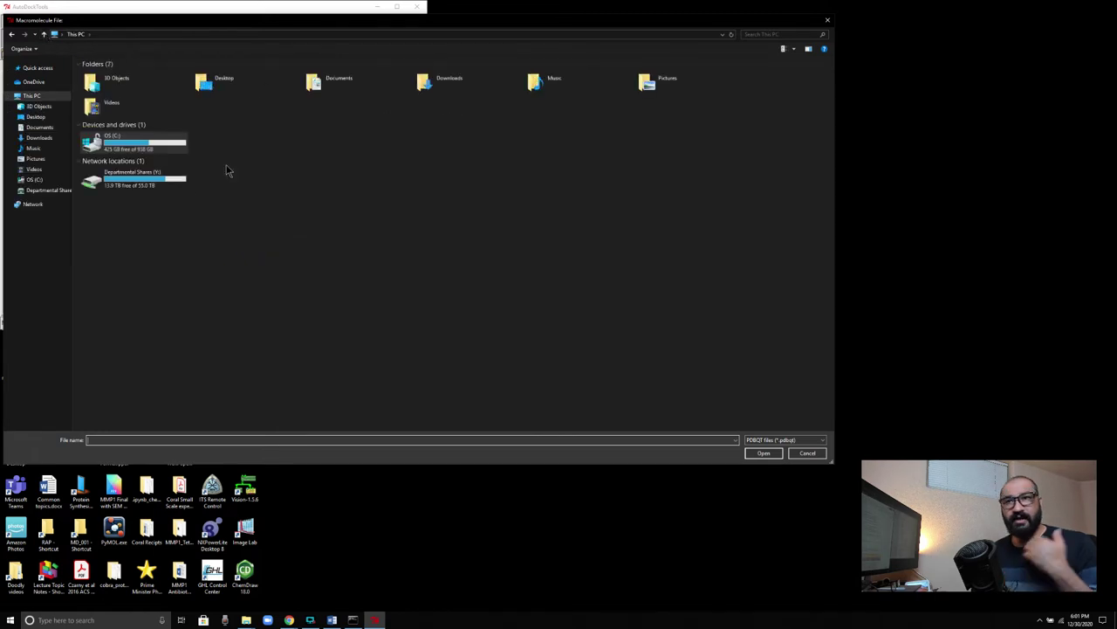
left_click(36, 117)
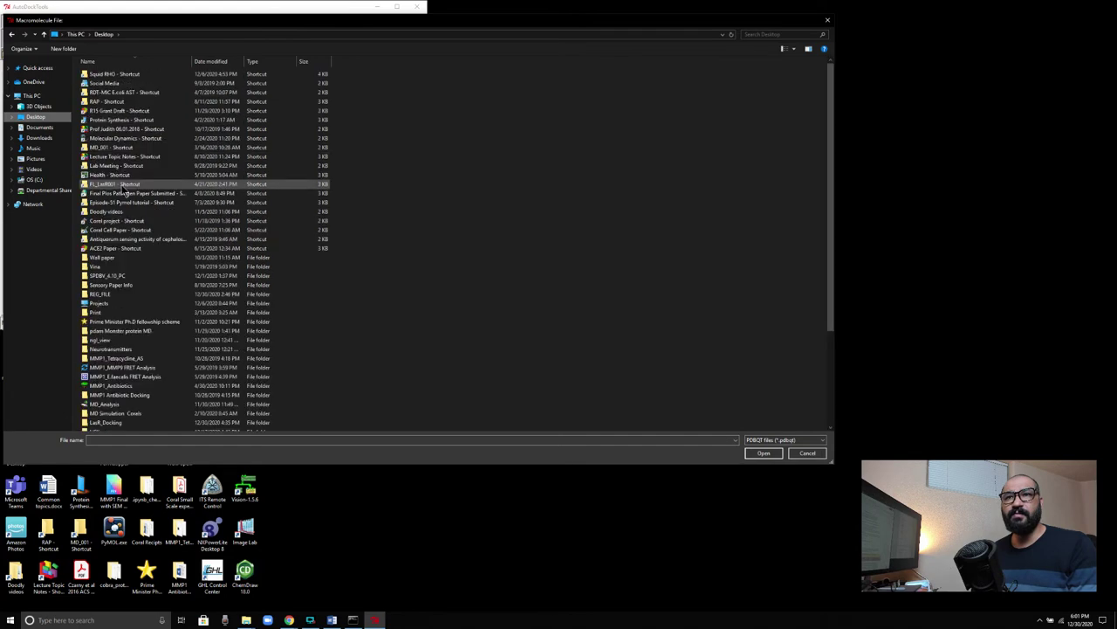
double_click(113, 422)
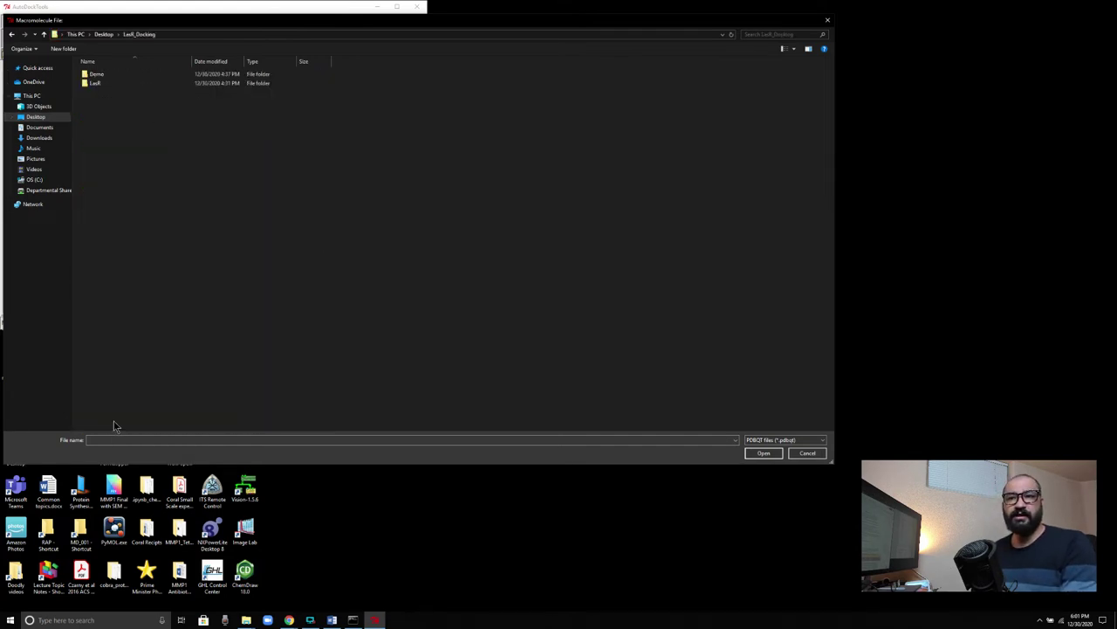
left_click(100, 83)
double_click(100, 84)
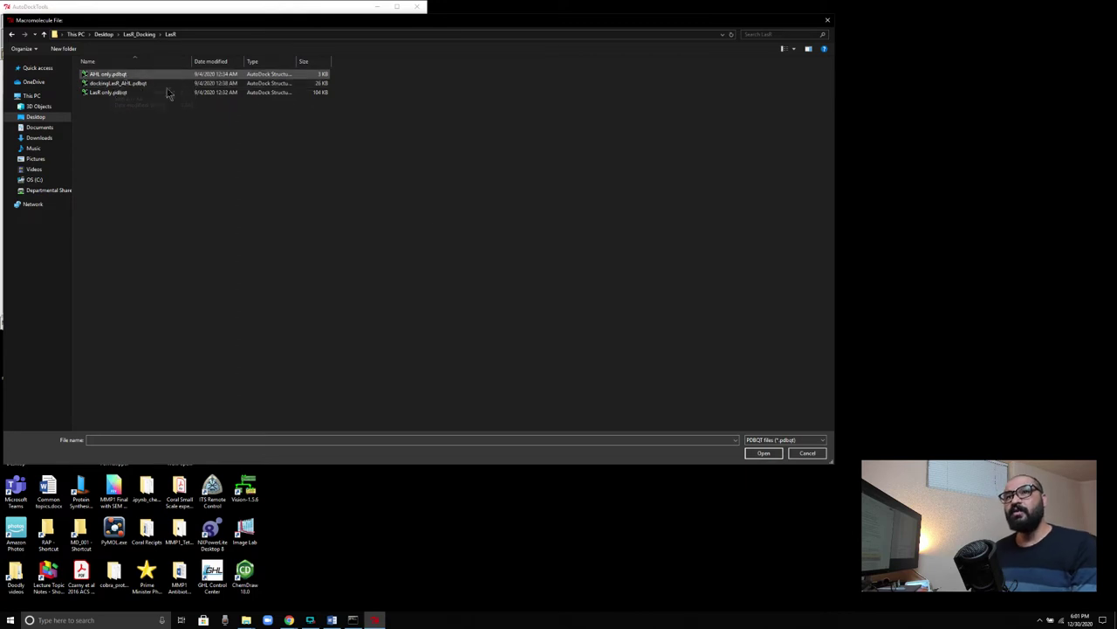
List all file types in the LasR folder, open LasR only.pdb as the grid macromolecule, and accept its initialization
left_click(775, 440)
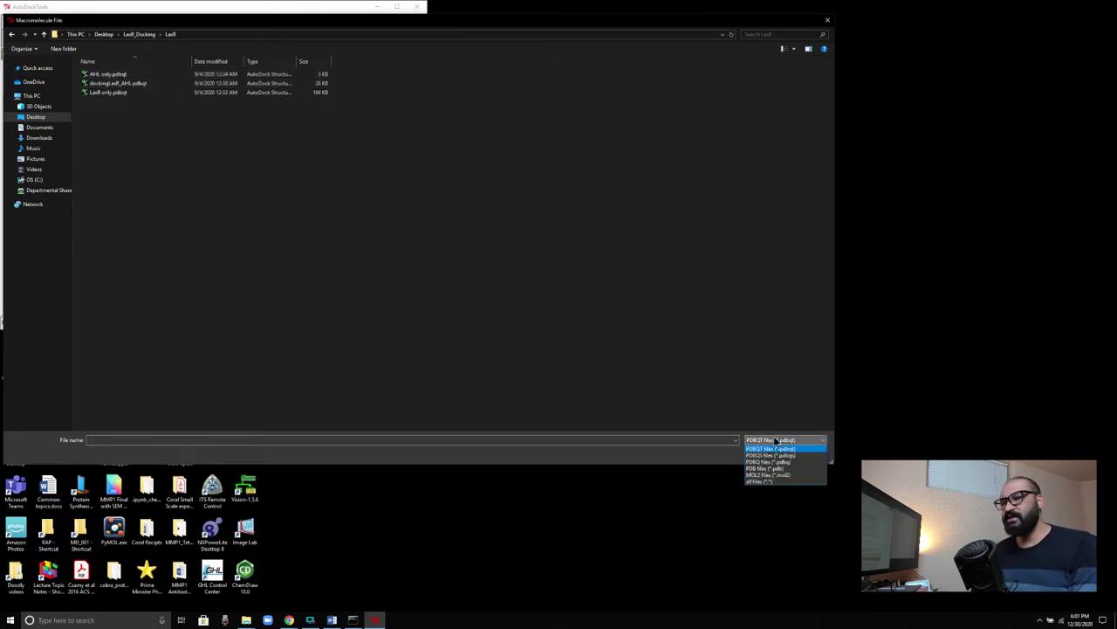
left_click(768, 481)
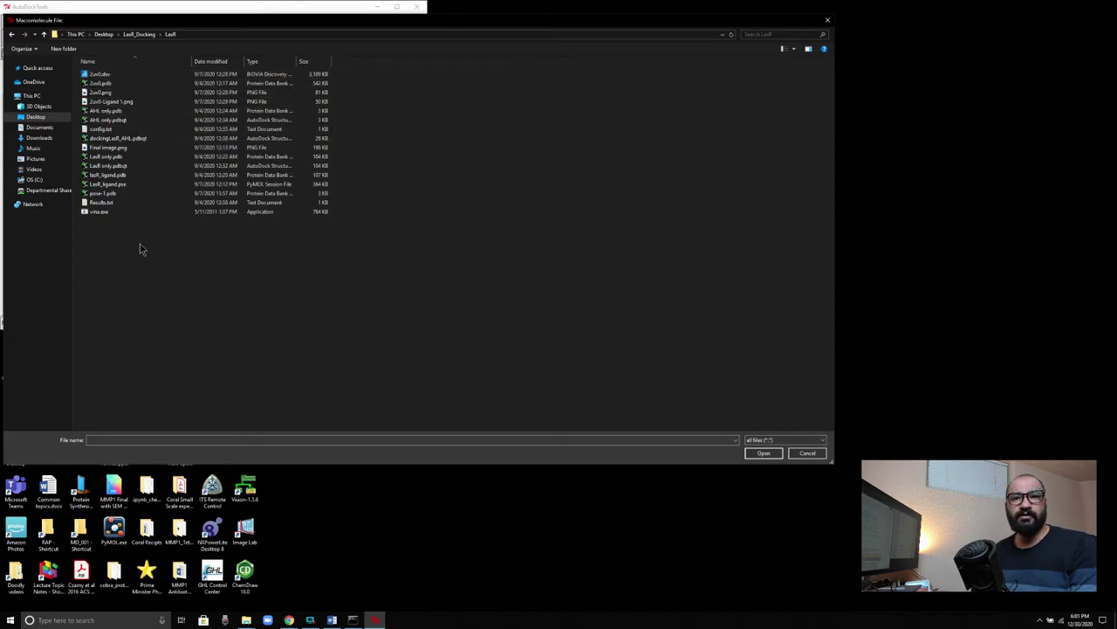
left_click_drag(830, 463, 619, 404)
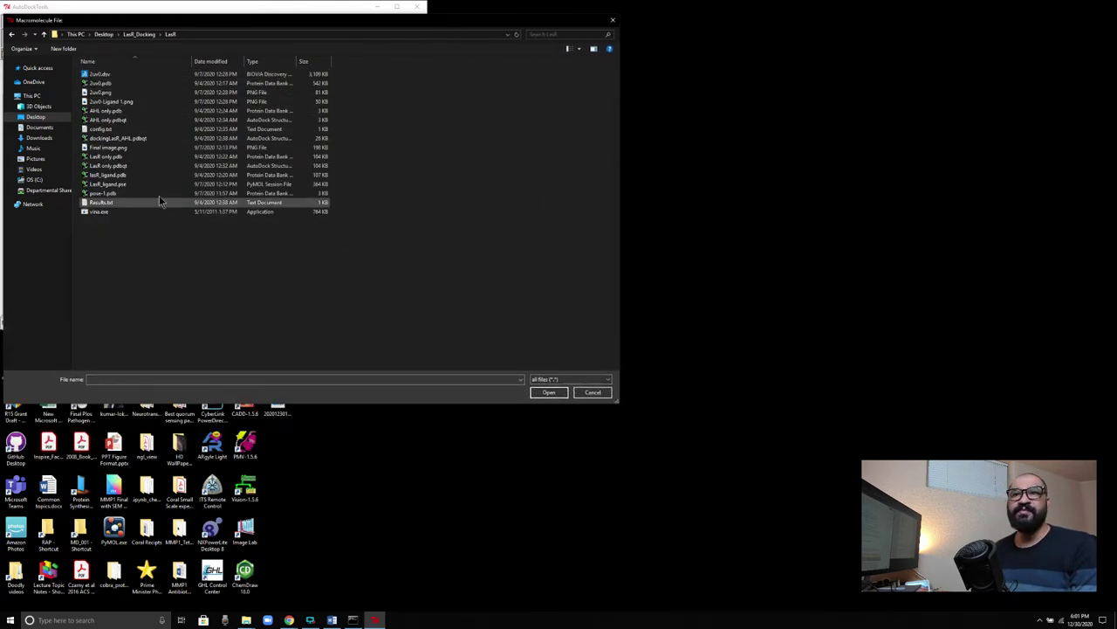
left_click(112, 157)
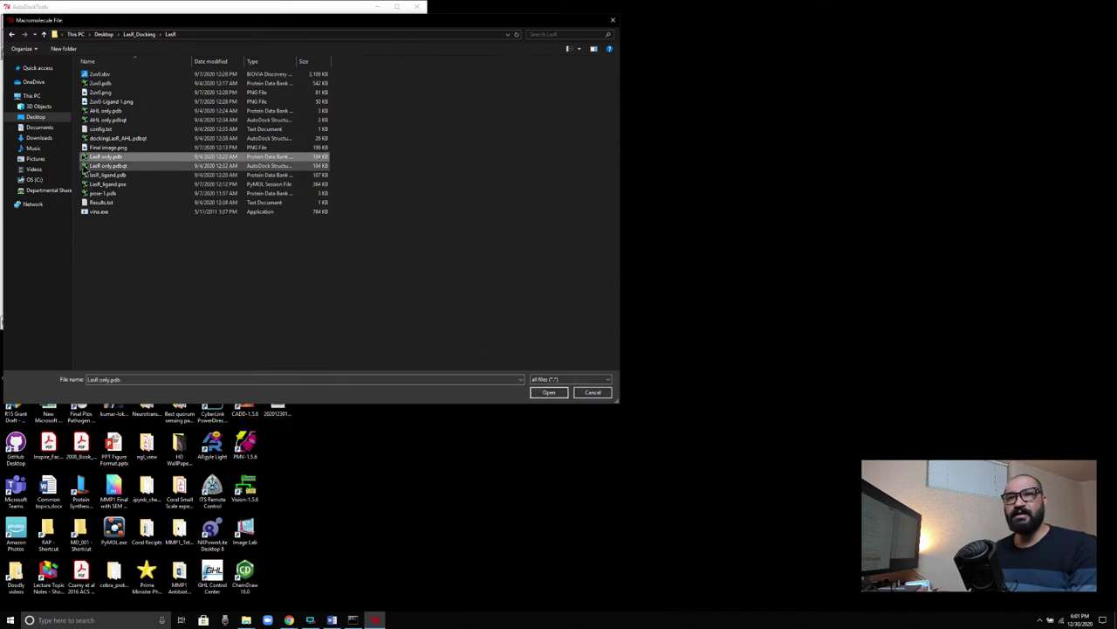
left_click(550, 393)
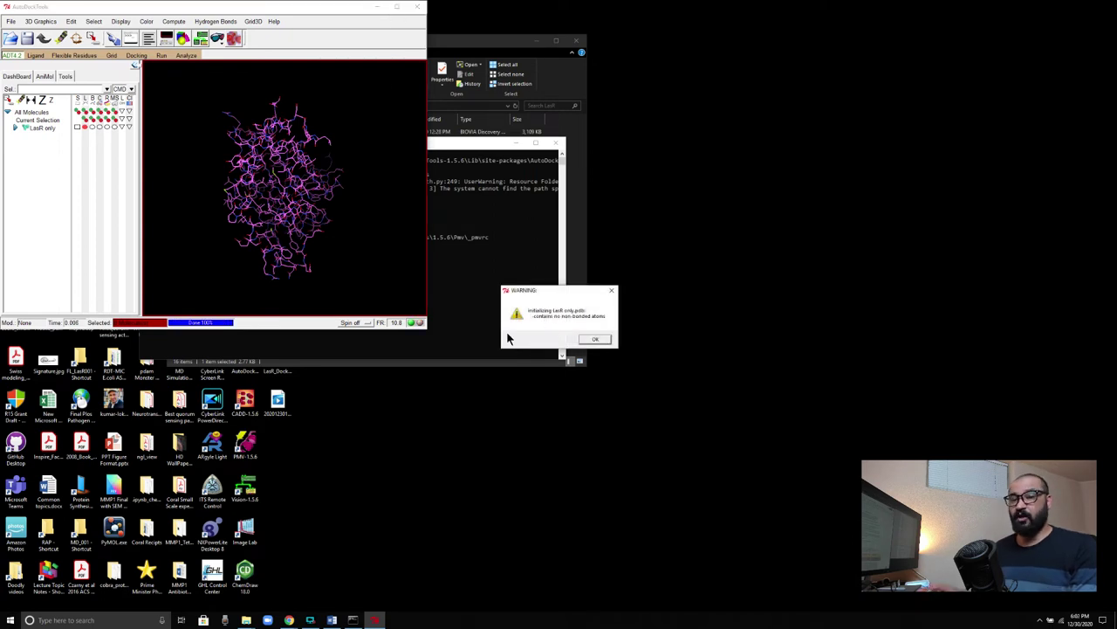
left_click(599, 340)
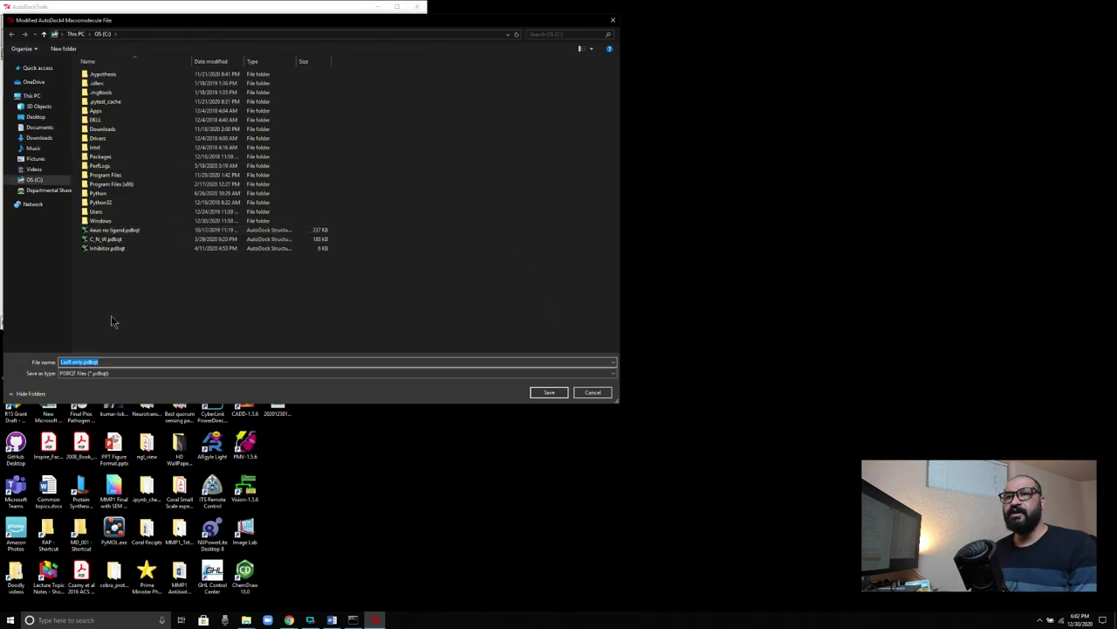
Cancel saving the modified macromolecule as LasR only.pdbqt and keep the AutoDockTools session open
left_click(106, 361)
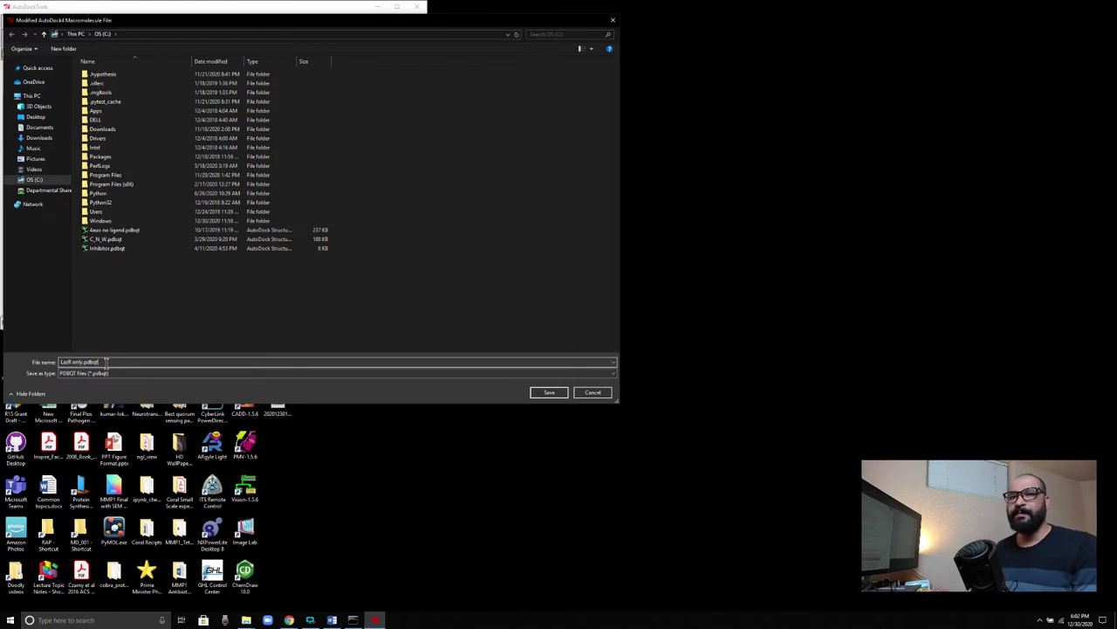
left_click_drag(106, 362, 52, 360)
left_click(108, 362)
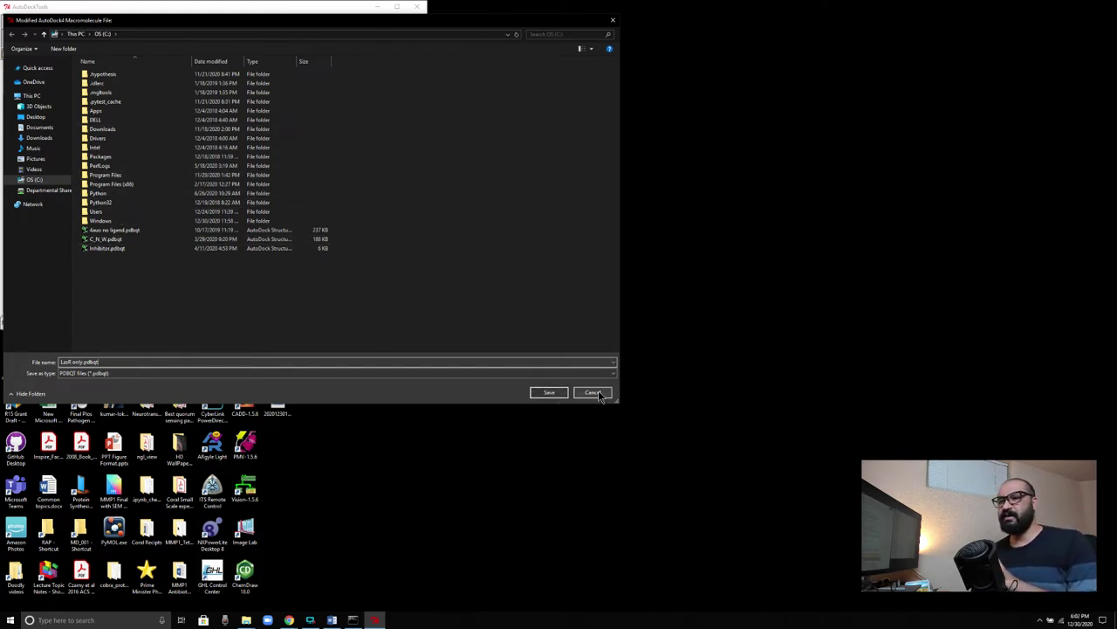
left_click(612, 19)
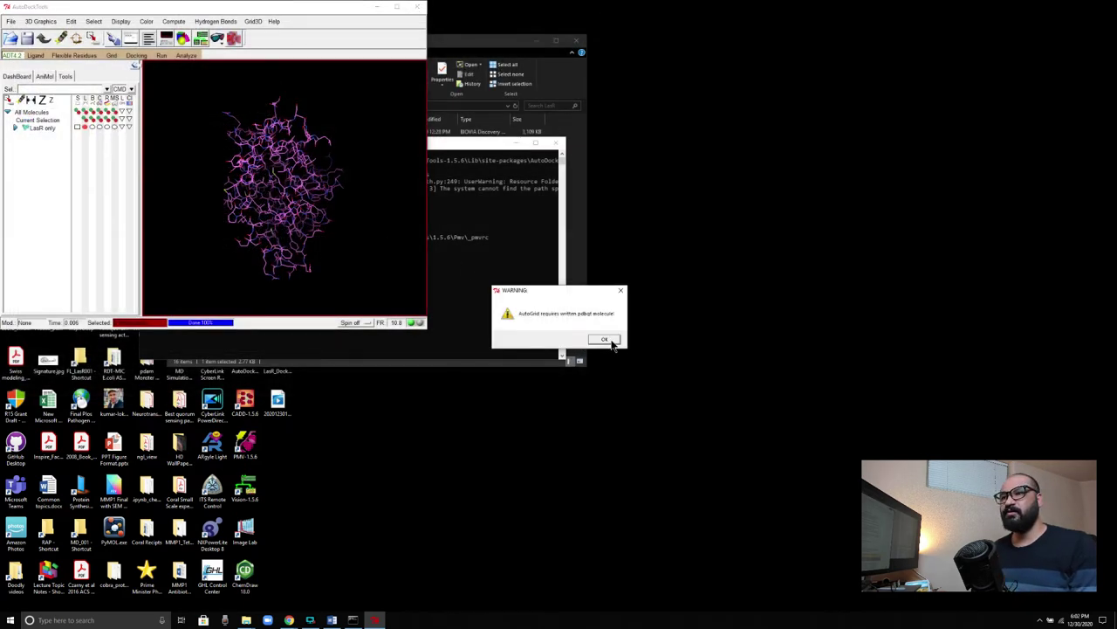
left_click(620, 291)
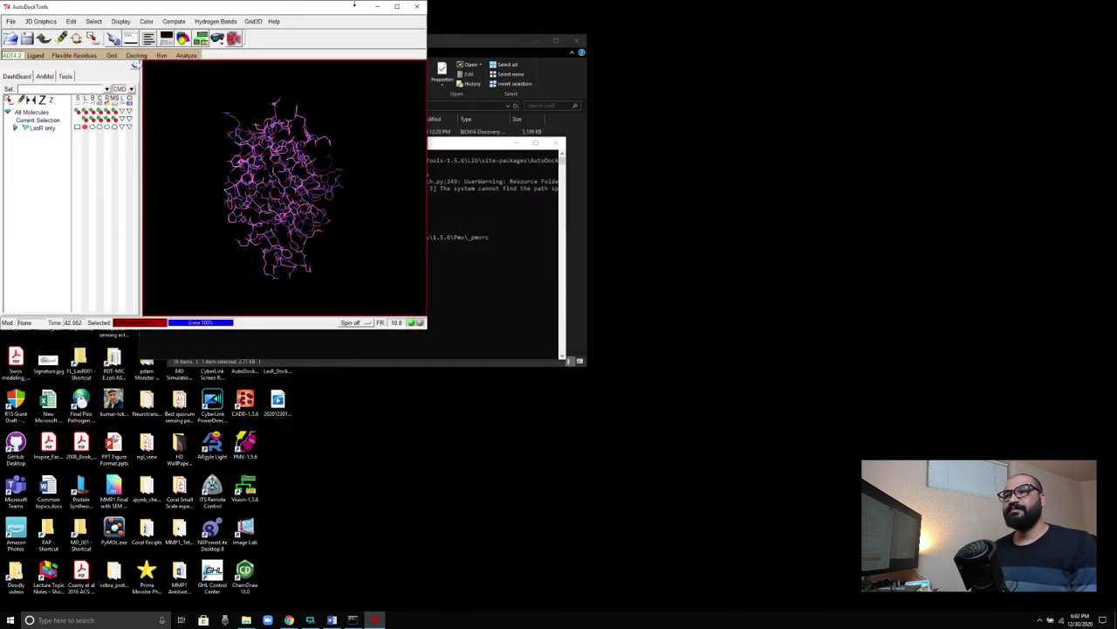
left_click(415, 8)
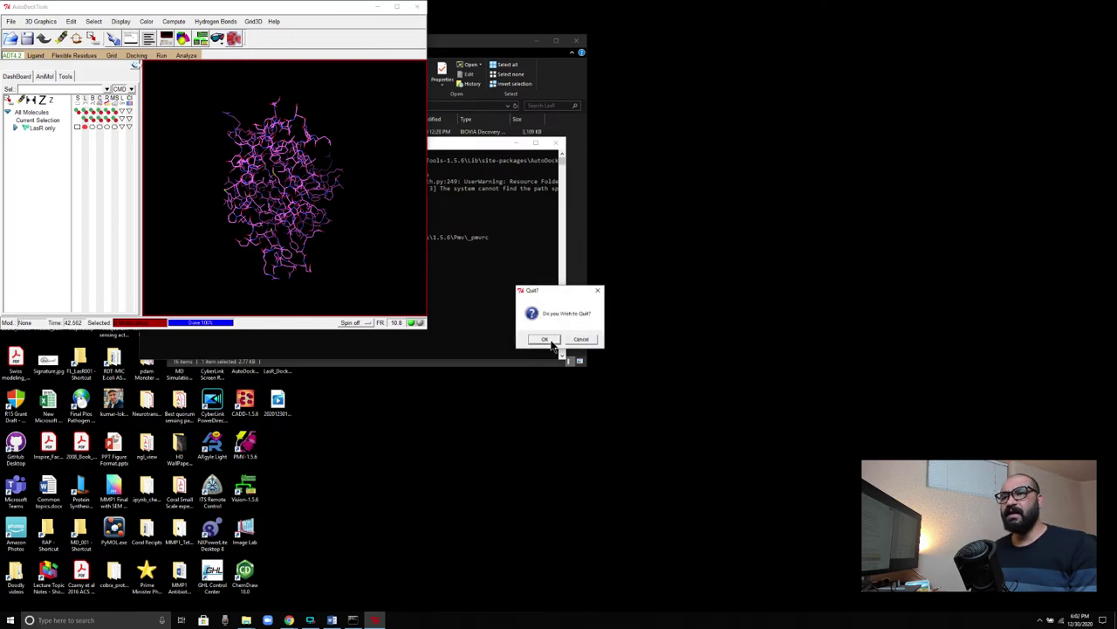
left_click(599, 291)
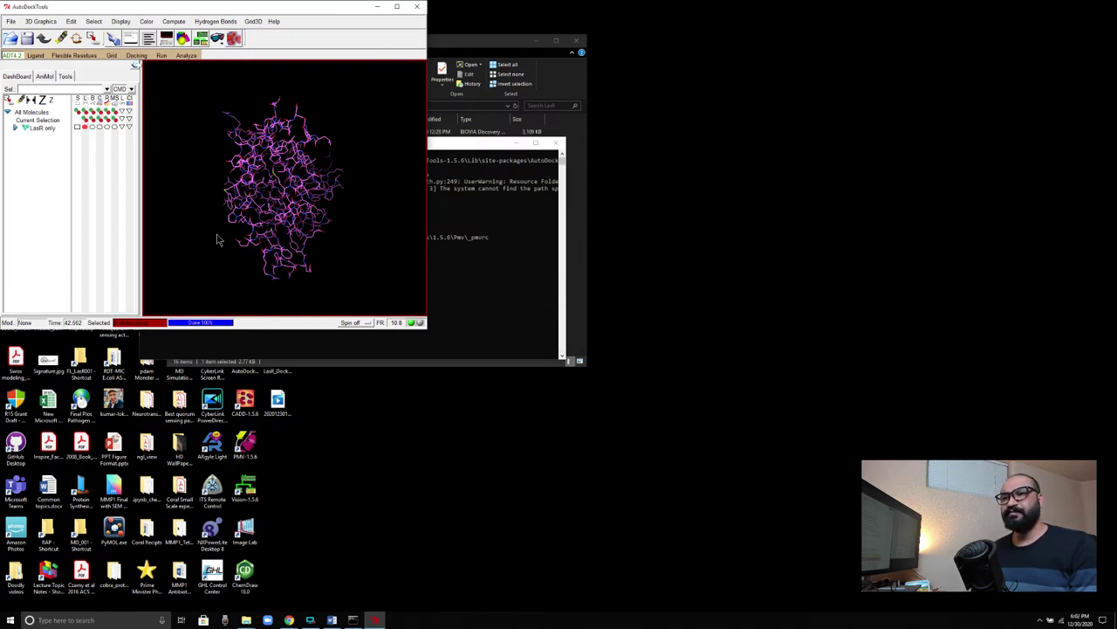
Maximize the program window and delete the LasR only molecule from the session
left_click(397, 6)
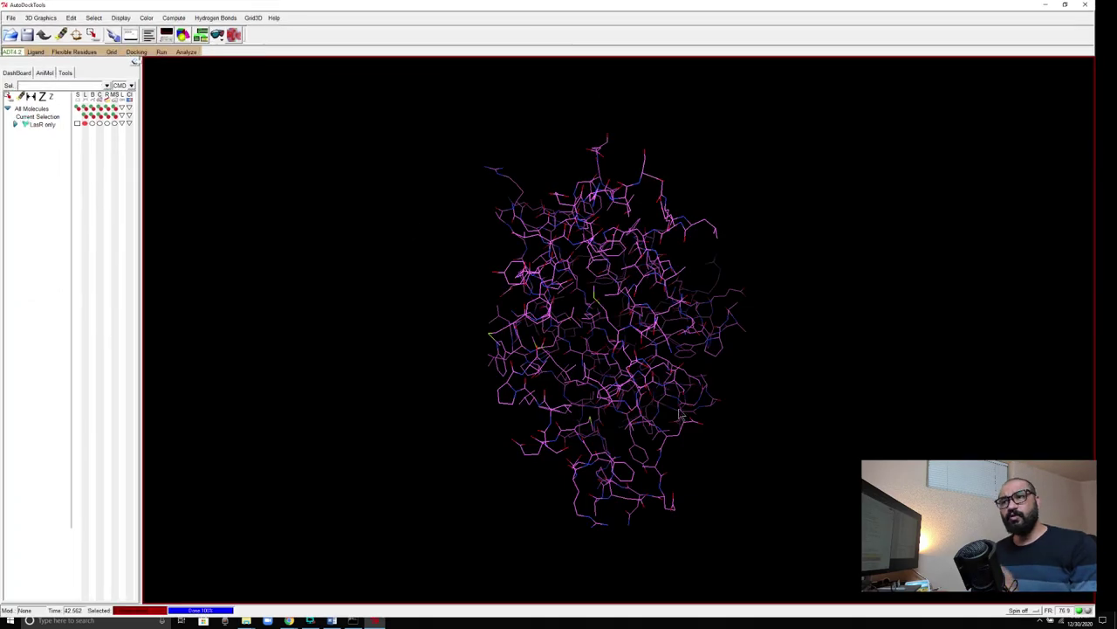
left_click_drag(665, 401, 459, 320)
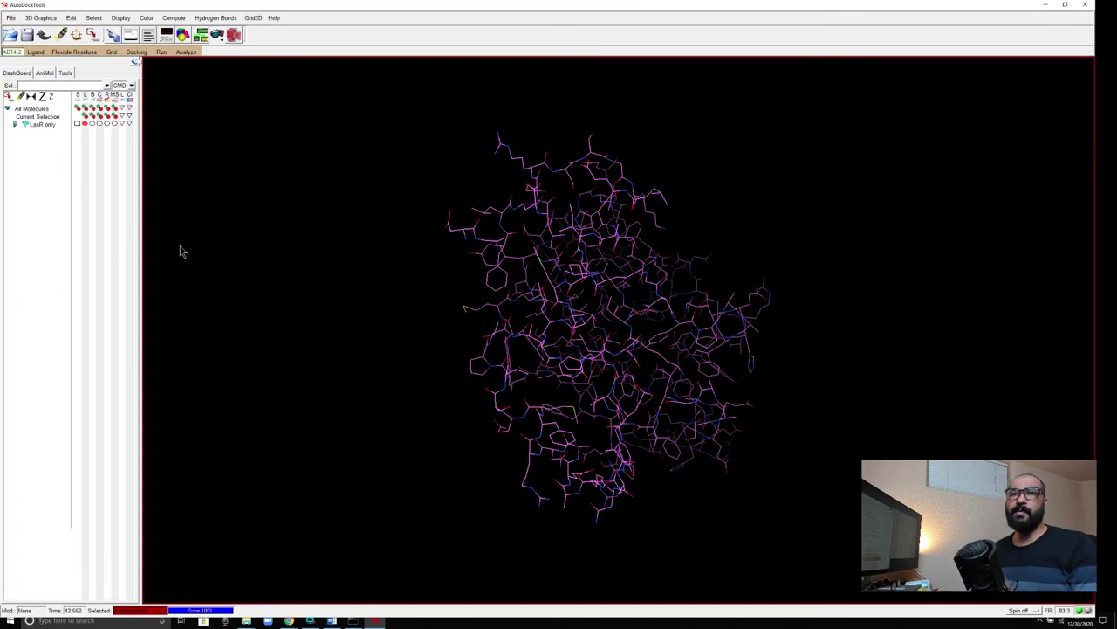
left_click_drag(49, 136, 72, 131)
left_click(76, 123)
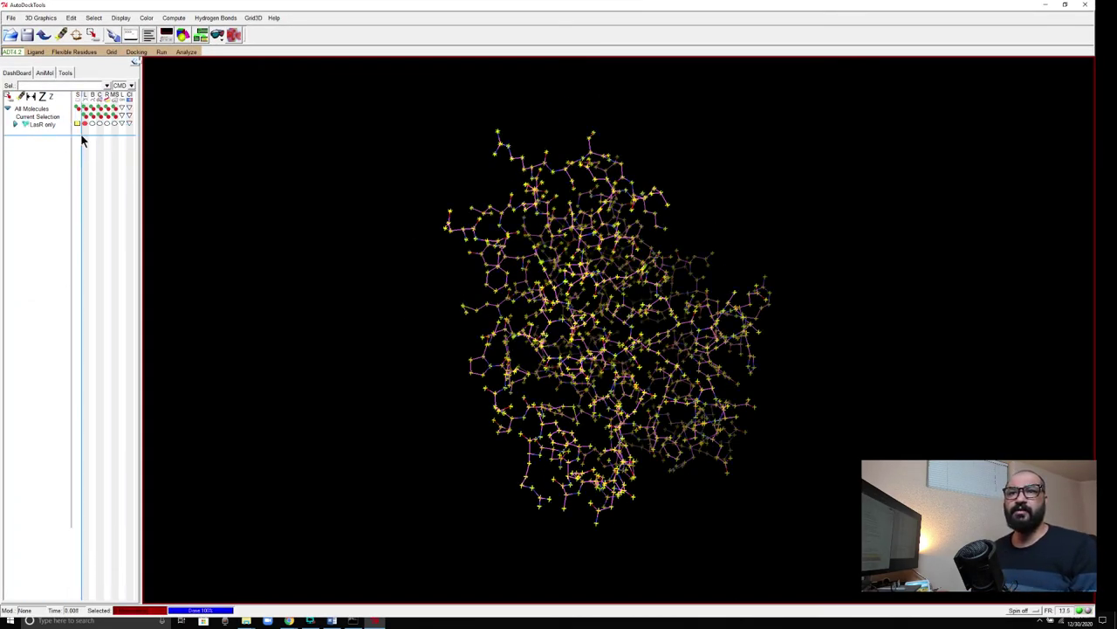
right_click(42, 126)
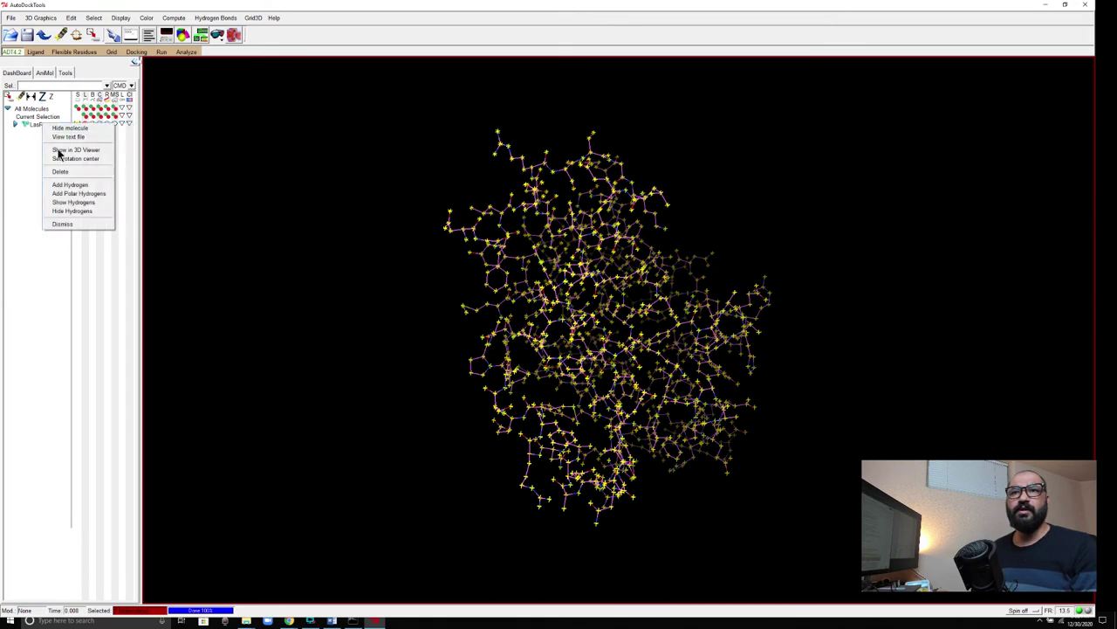
left_click(60, 171)
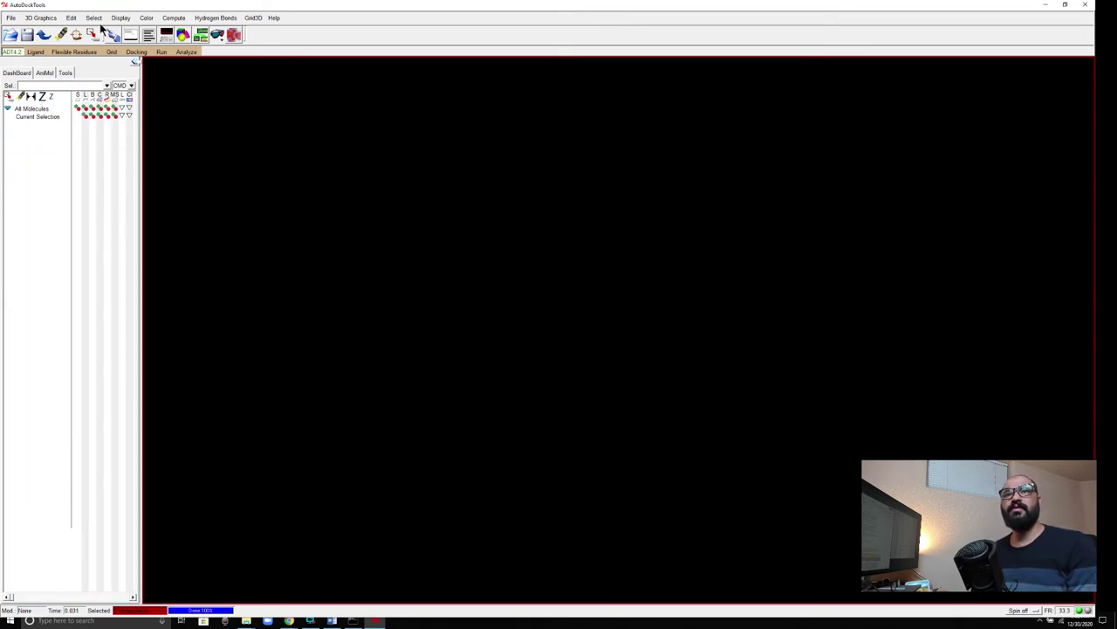
Open AHL only.pdbqt as the ligand from the Demo folder inside LasR_Docking on the Desktop and accept its setup summary
left_click(36, 55)
mouse_move(45, 72)
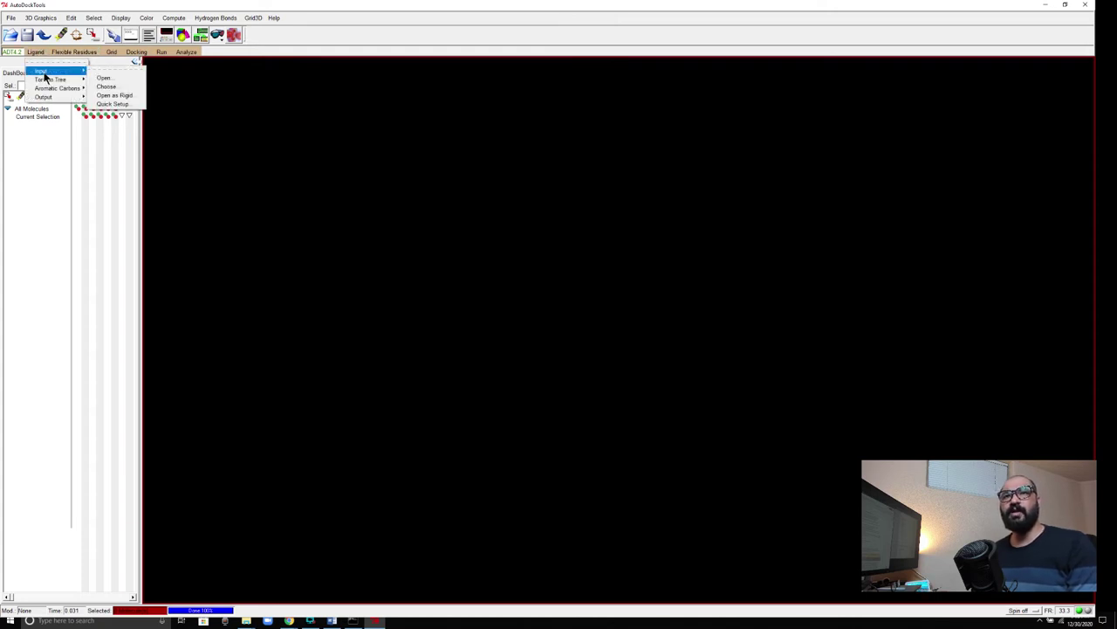
left_click(101, 78)
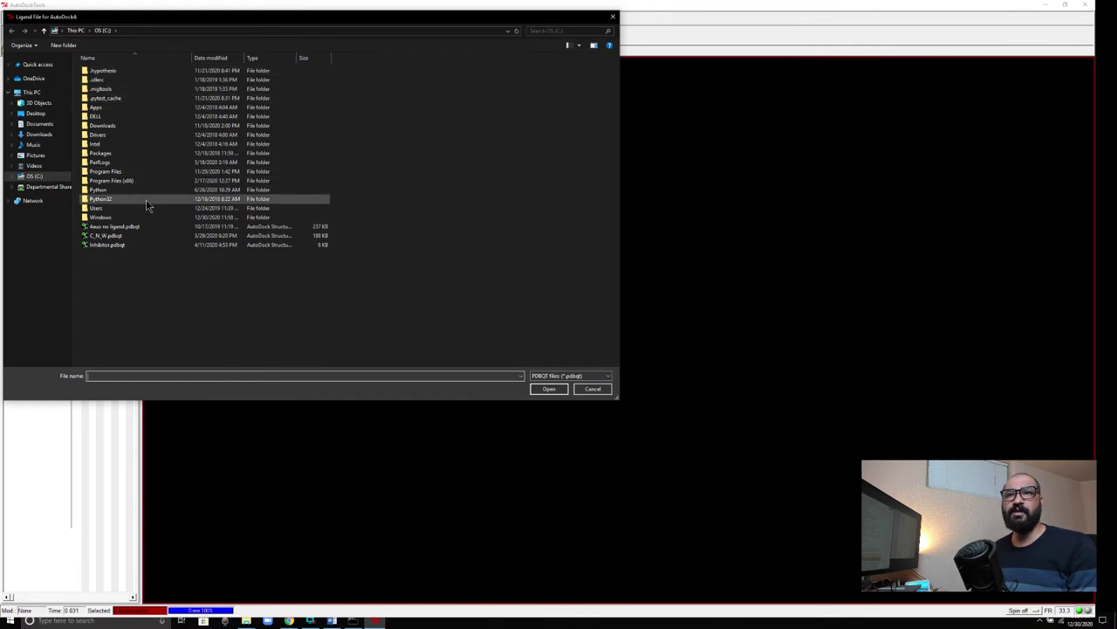
left_click(35, 112)
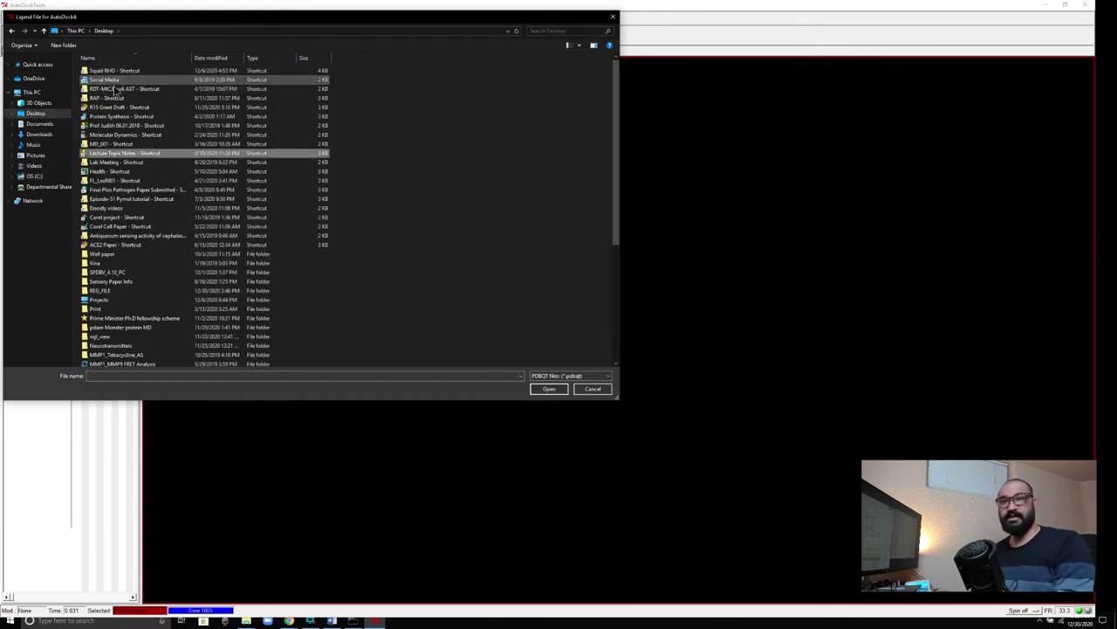
left_click(122, 162)
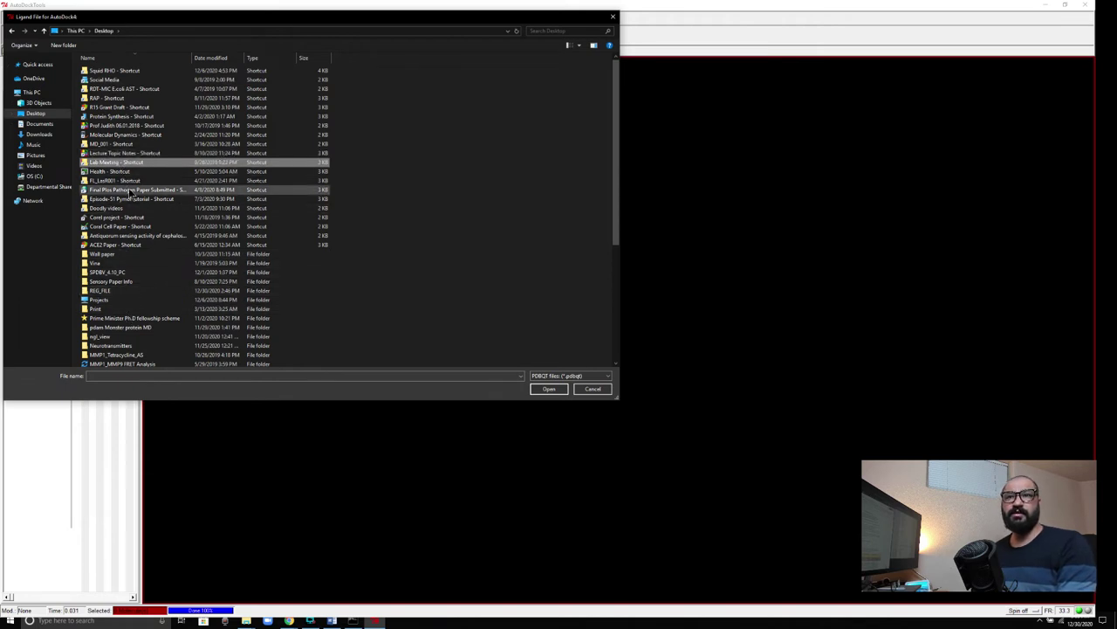
scroll(130, 193, "down", 3)
double_click(107, 232)
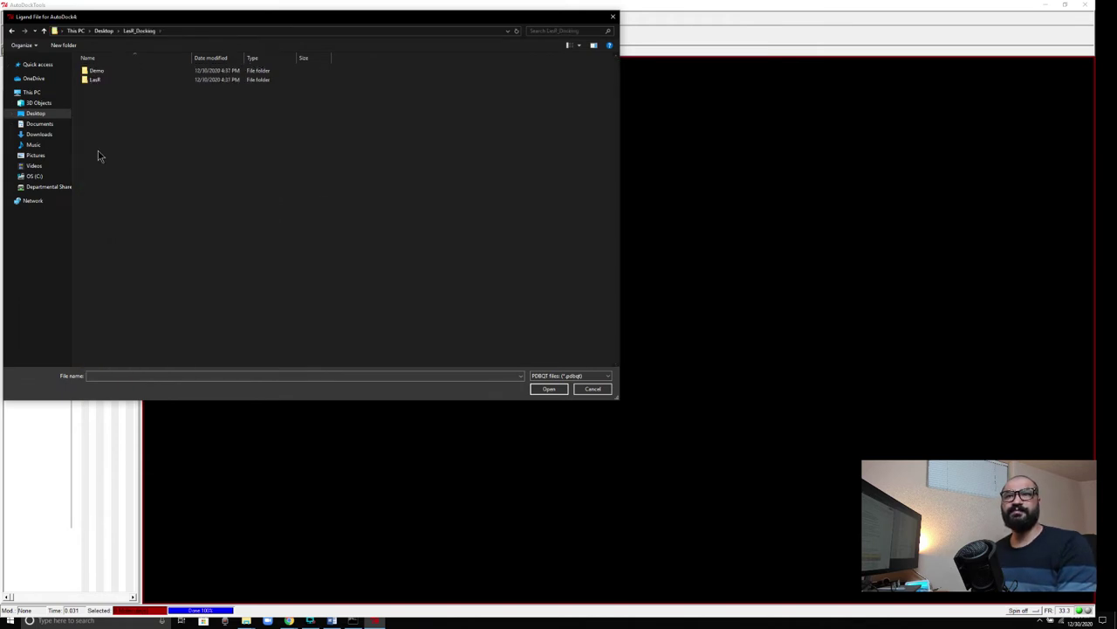
left_click(100, 72)
double_click(99, 72)
left_click(106, 71)
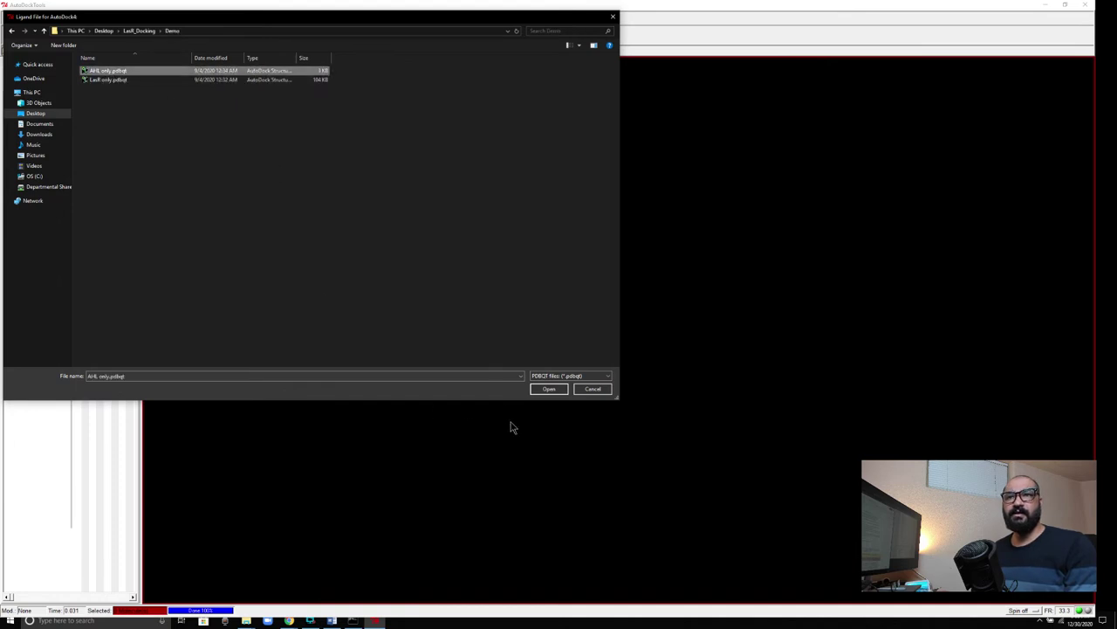
left_click(549, 389)
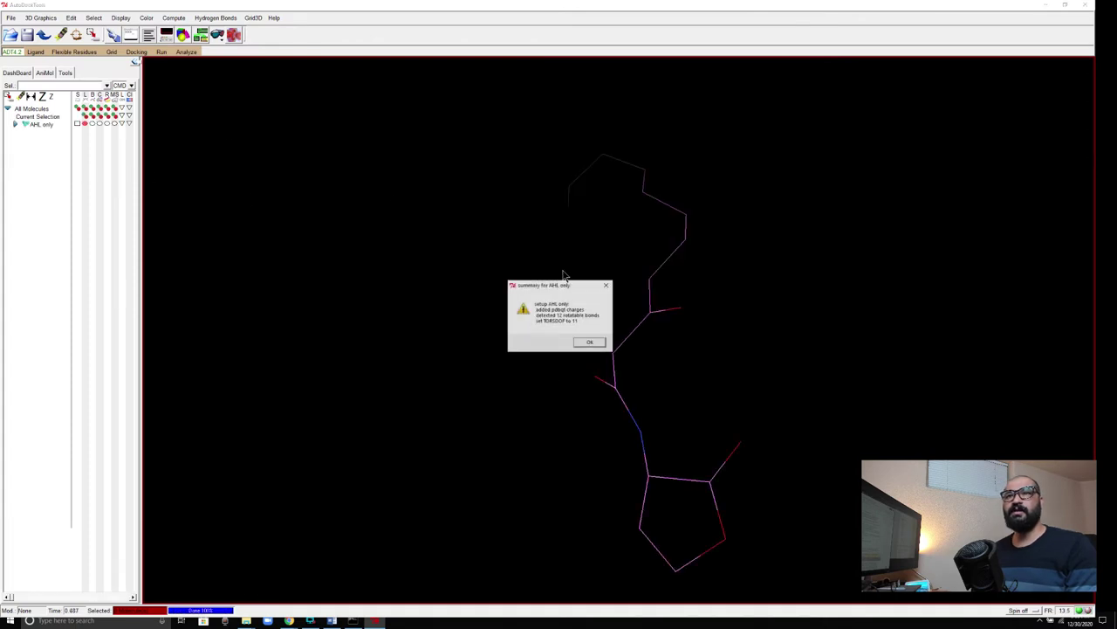
left_click(596, 343)
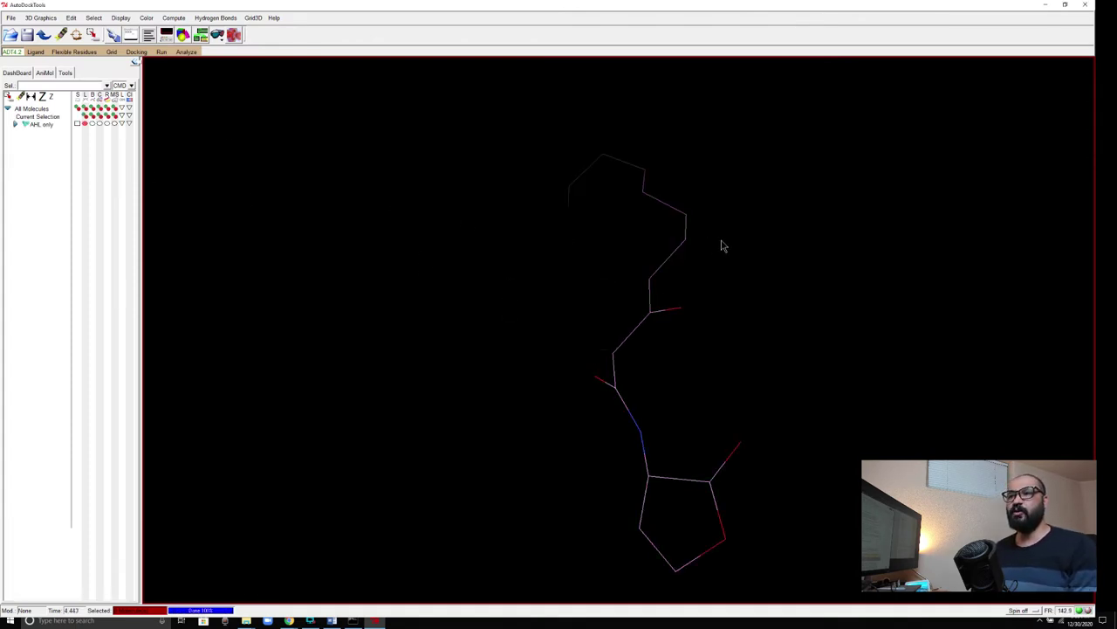
Inspect the AHL ligand from several angles and review the ligand output options for saving it as PDBQT
left_click_drag(690, 324, 550, 204)
middle_click_drag(551, 204, 451, 244)
scroll(452, 247, "down", 3)
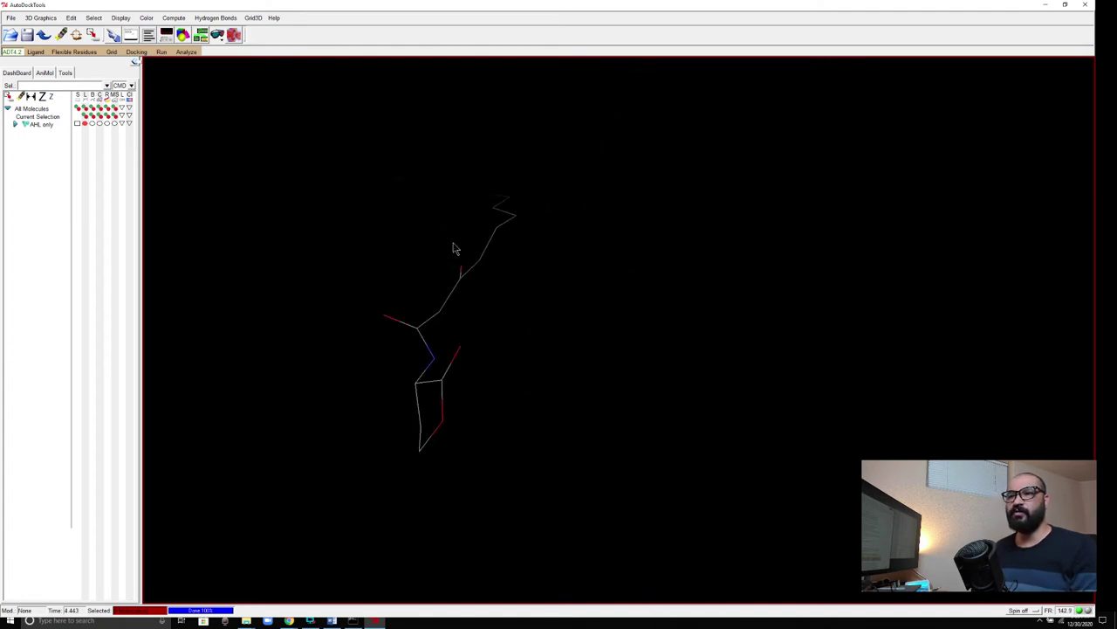
left_click_drag(537, 295, 591, 312)
left_click_drag(539, 286, 562, 307)
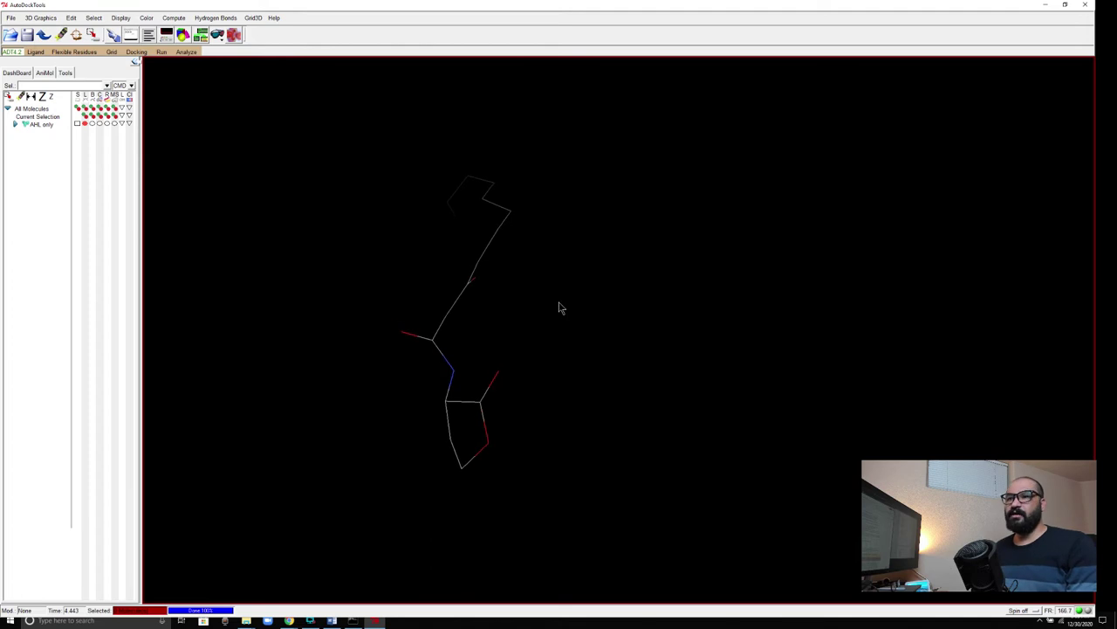
left_click(34, 53)
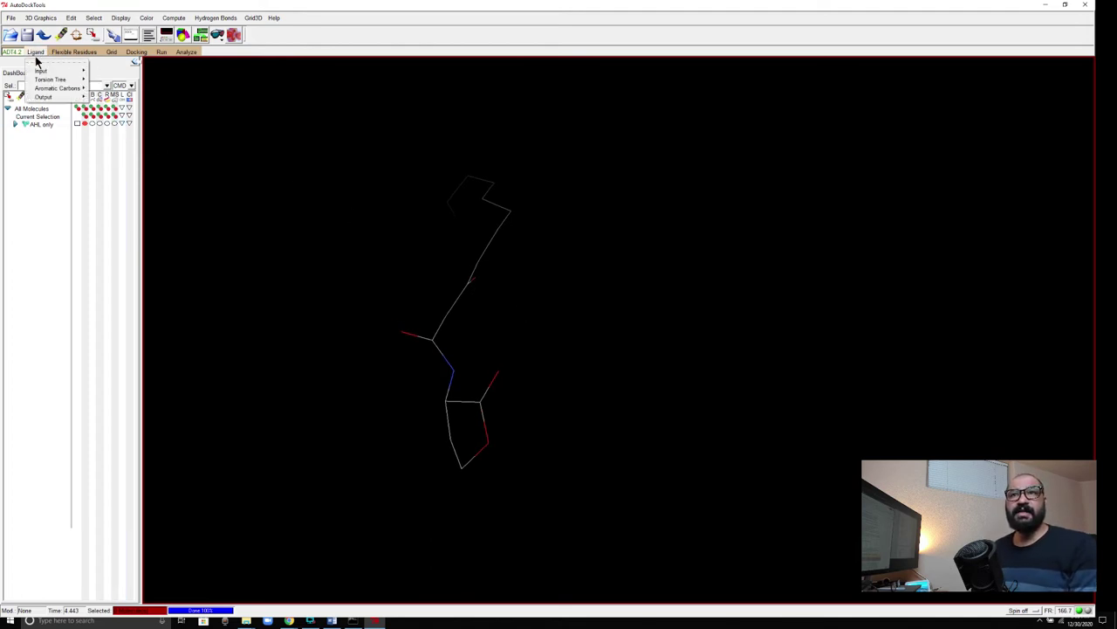
mouse_move(61, 104)
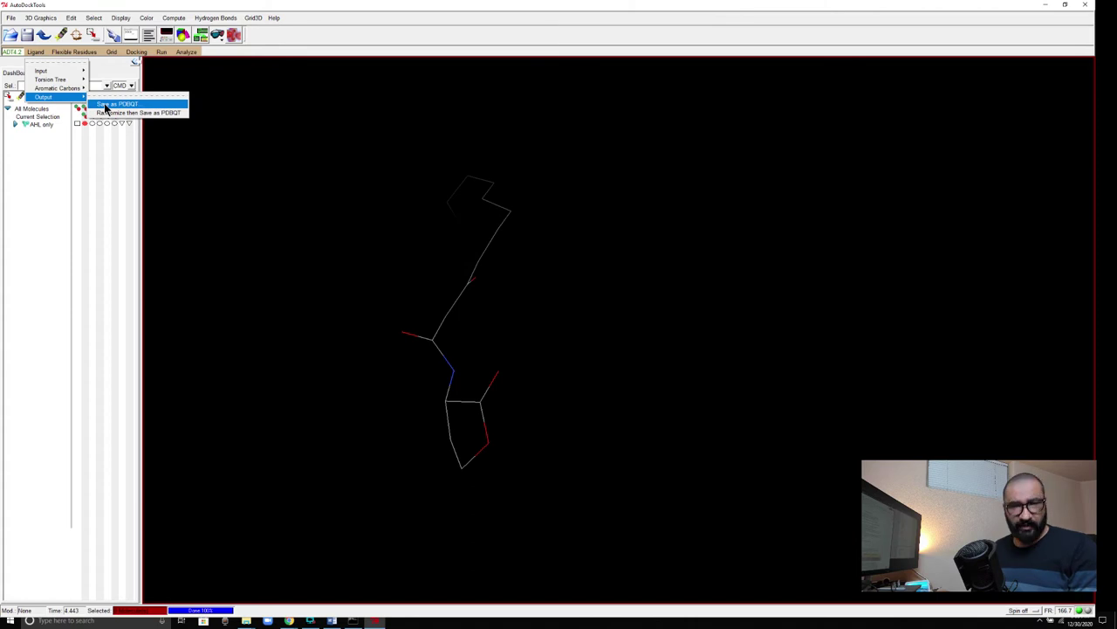
left_click(496, 291)
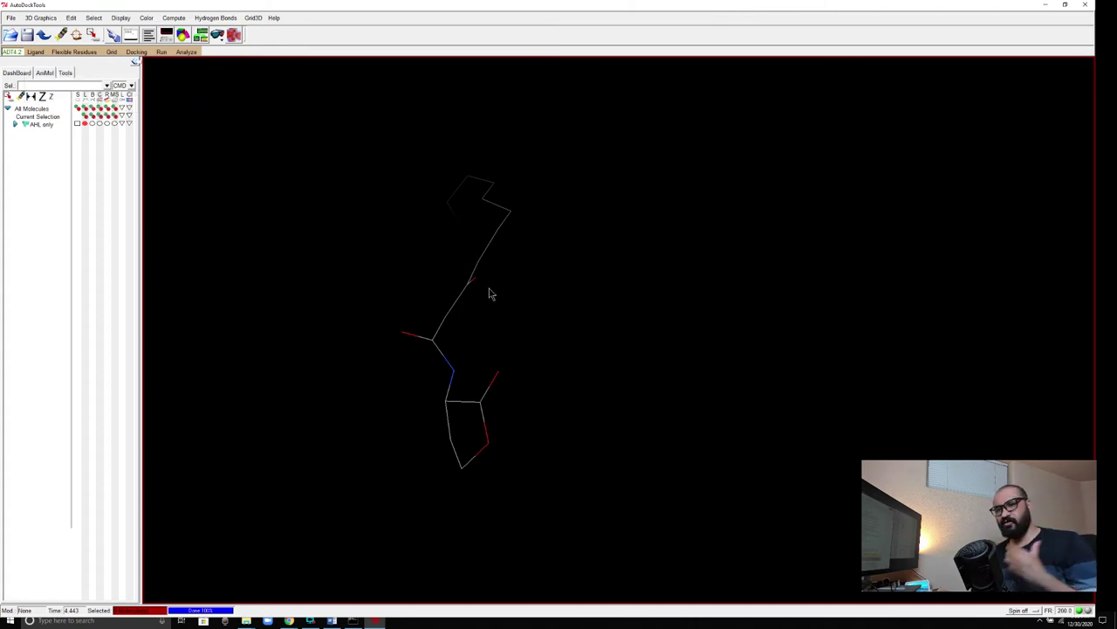
left_click_drag(477, 302, 516, 302)
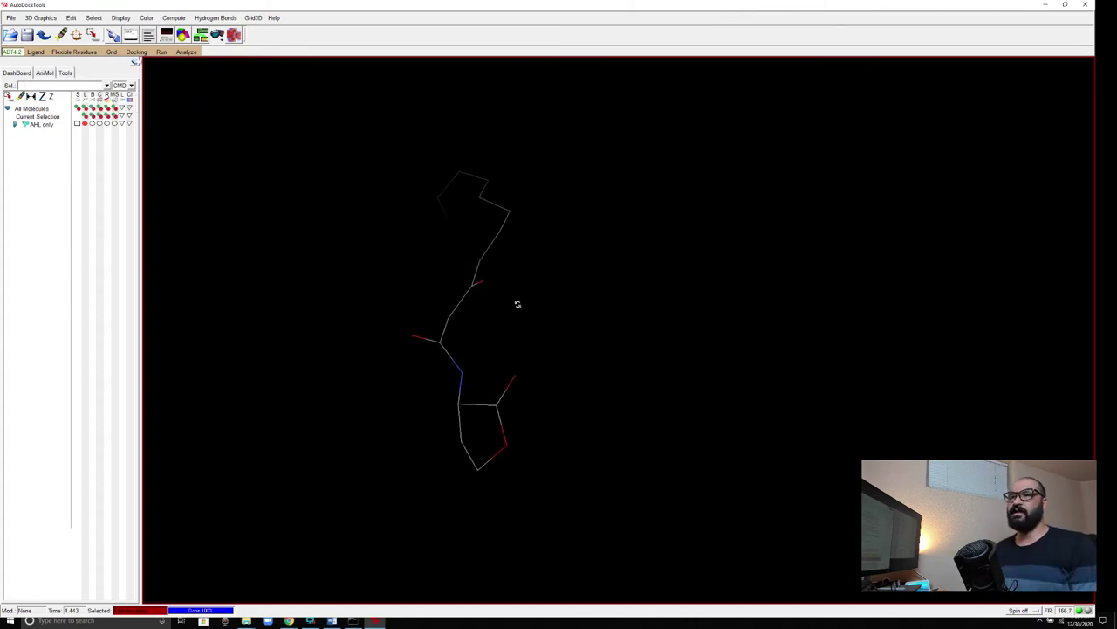
Open LasR only.pdbqt as the grid macromolecule from the Demo folder inside LasR_Docking on the Desktop
left_click(114, 52)
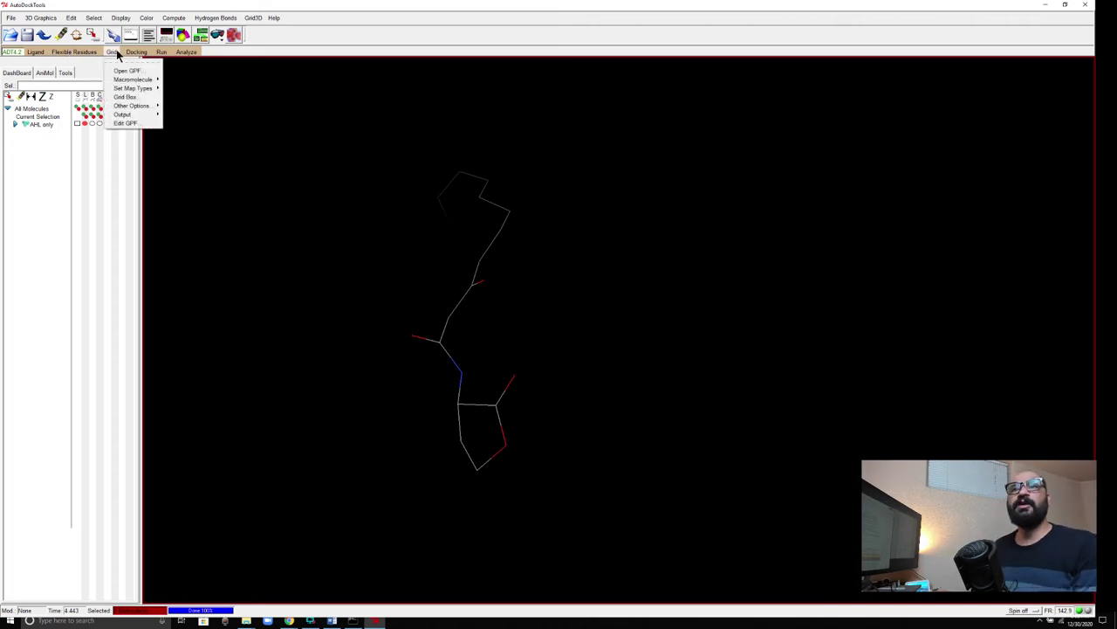
left_click(172, 89)
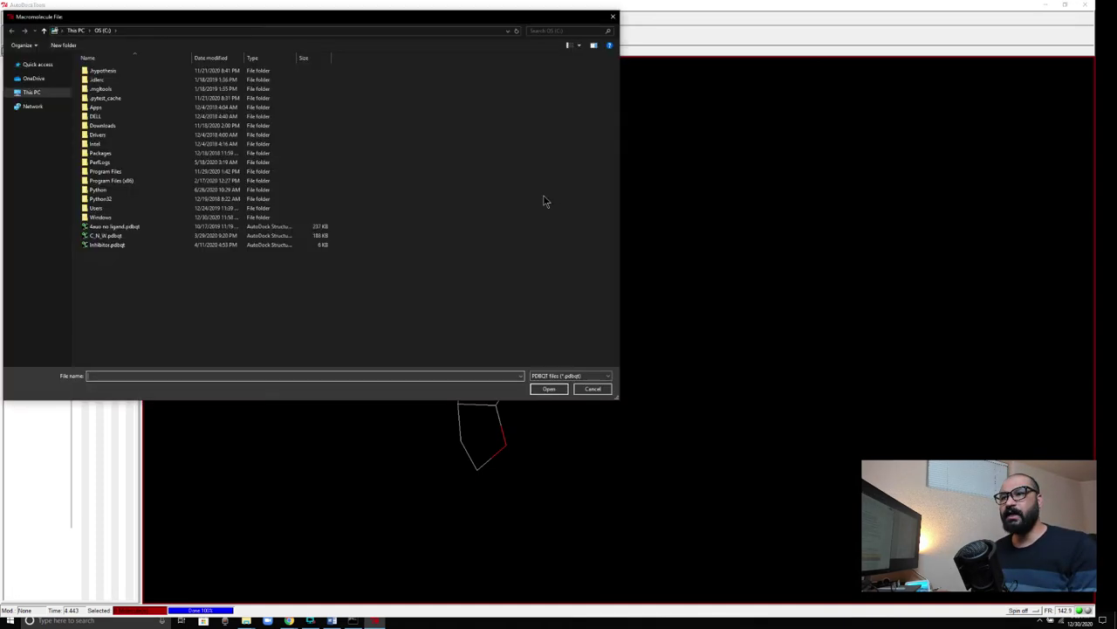
left_click(37, 113)
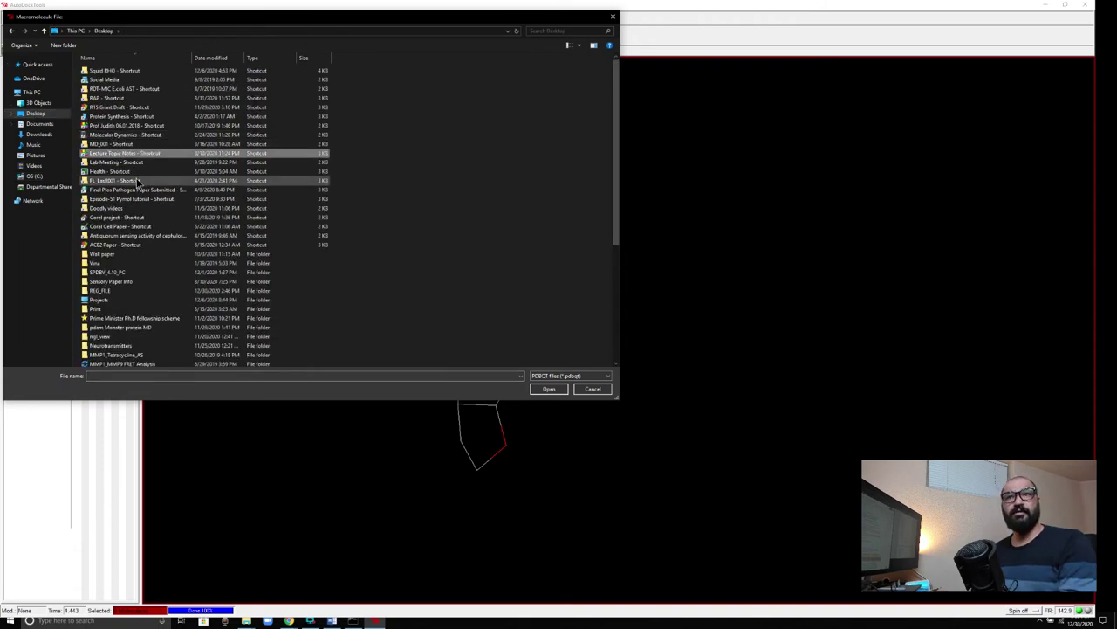
scroll(135, 254, "down", 7)
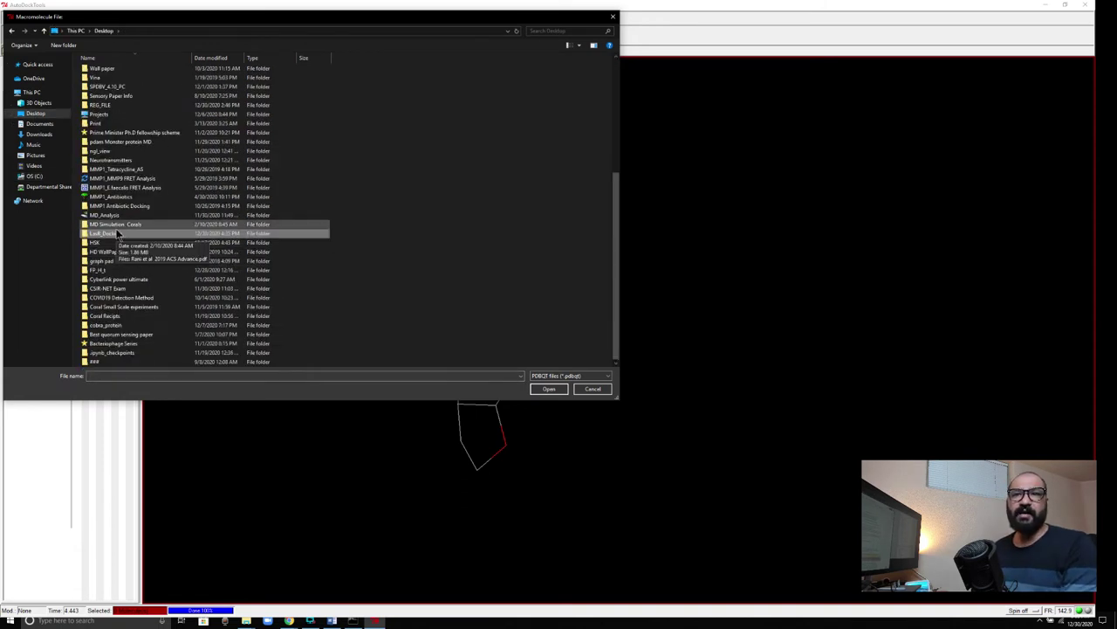
double_click(114, 233)
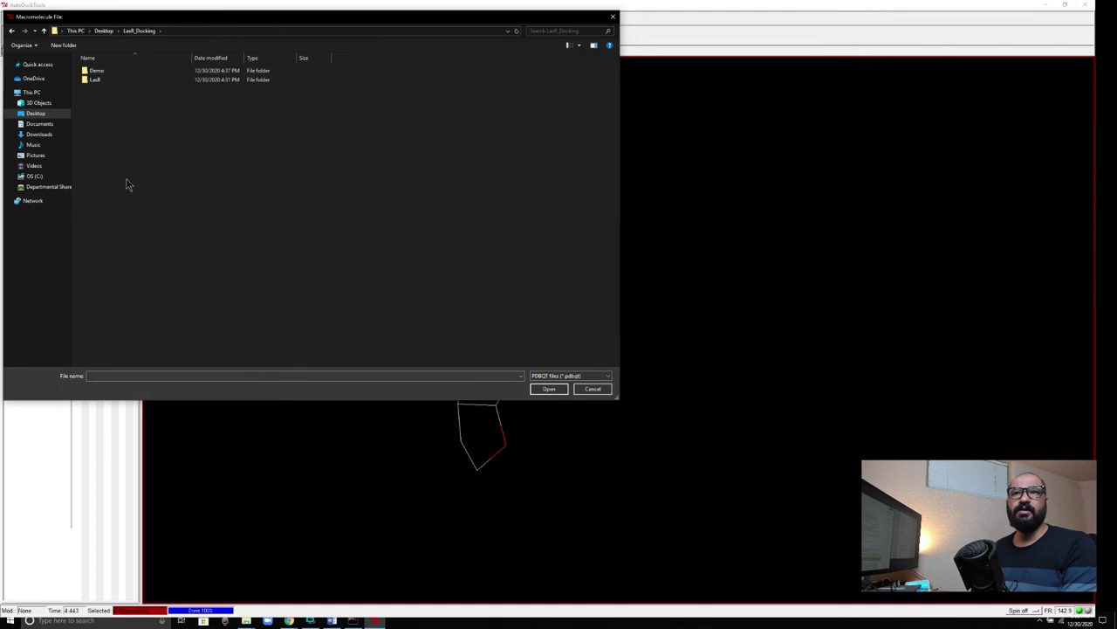
double_click(98, 70)
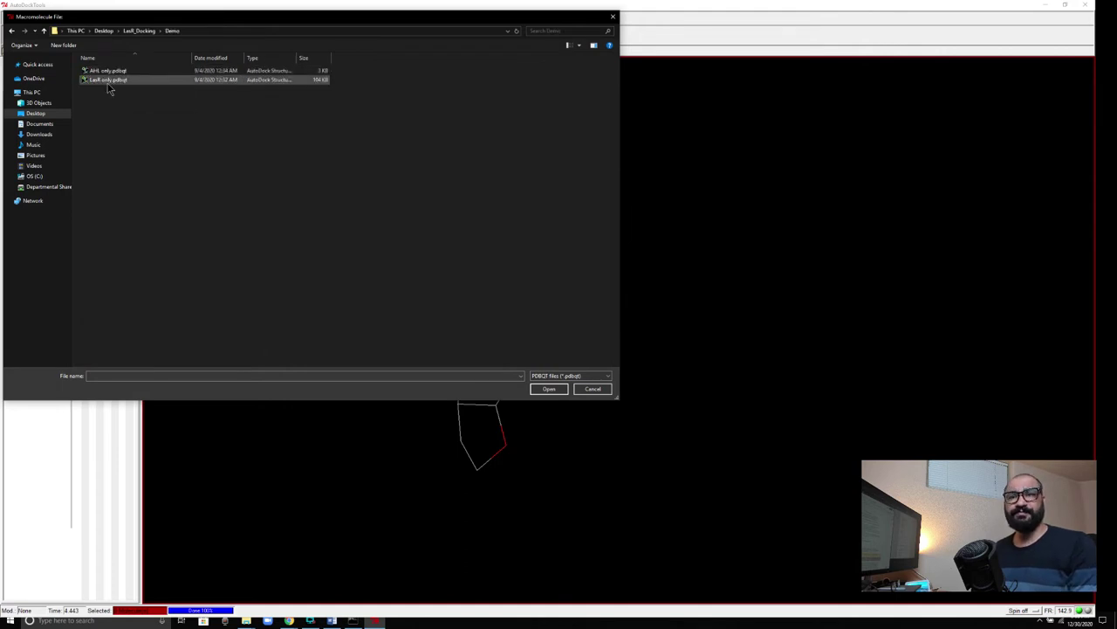
left_click(108, 81)
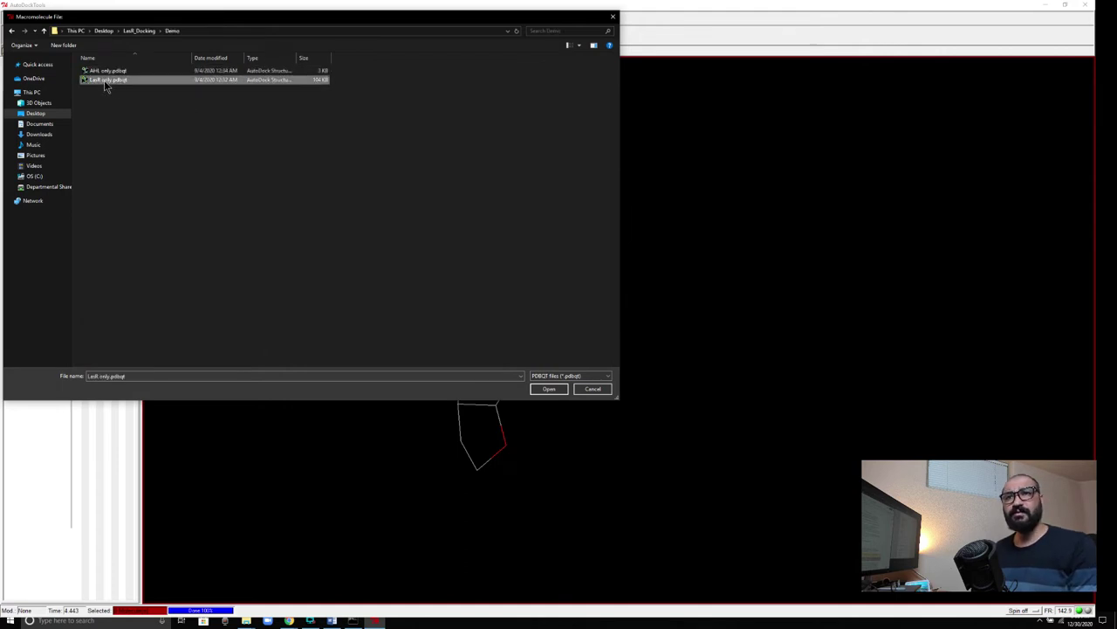
left_click(548, 390)
Add polar-only hydrogens to the loaded structure using the withBondOrder method, renumbering atoms to include the new hydrogens
left_click_drag(637, 220, 439, 259)
left_click_drag(894, 324, 880, 300)
middle_click_drag(879, 300, 877, 321)
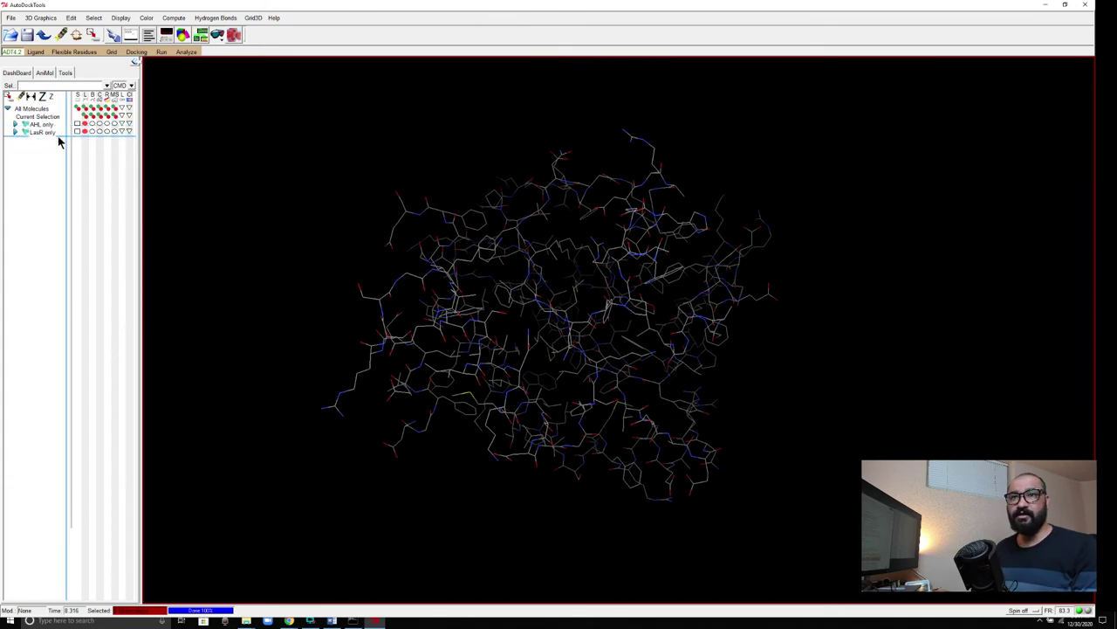
mouse_move(722, 316)
middle_mouse_down()
mouse_move(741, 371)
mouse_move(728, 287)
mouse_move(710, 313)
middle_mouse_up()
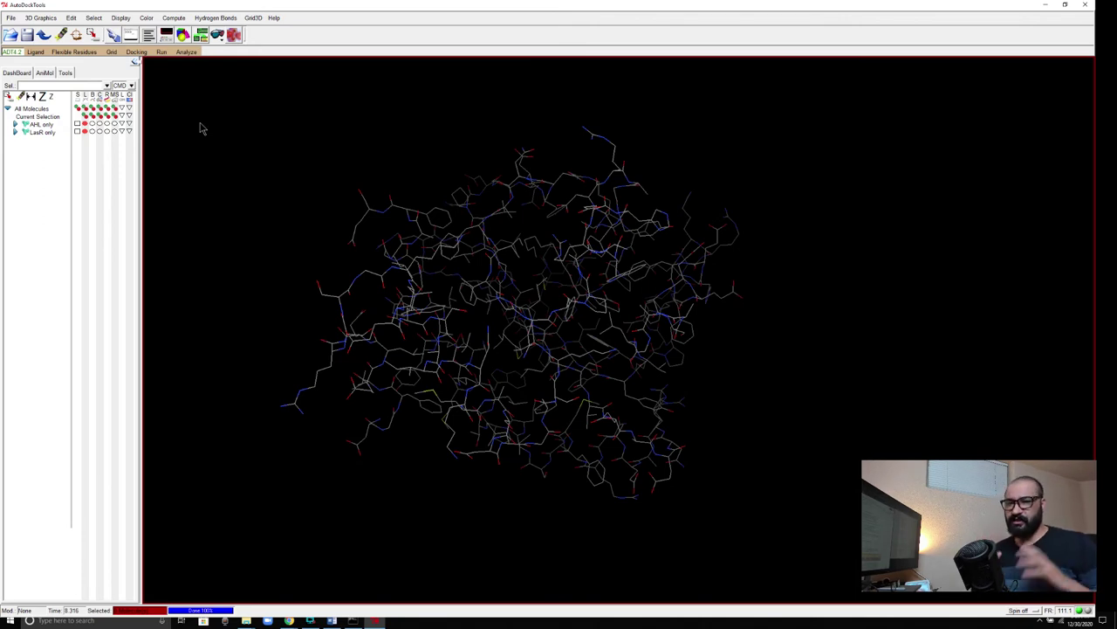
left_click(72, 19)
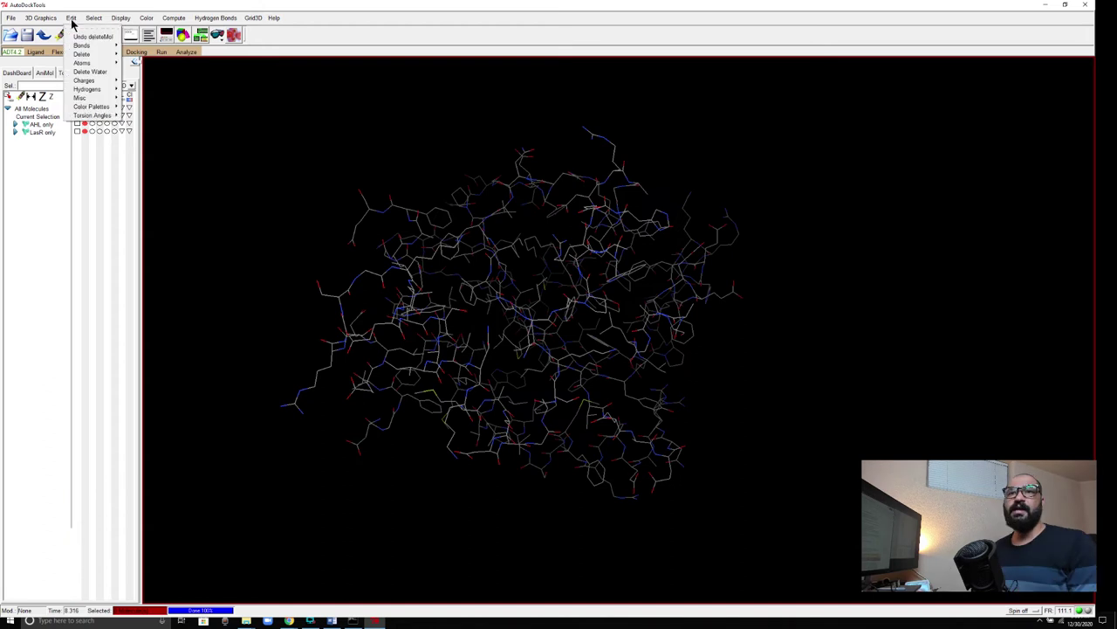
mouse_move(92, 89)
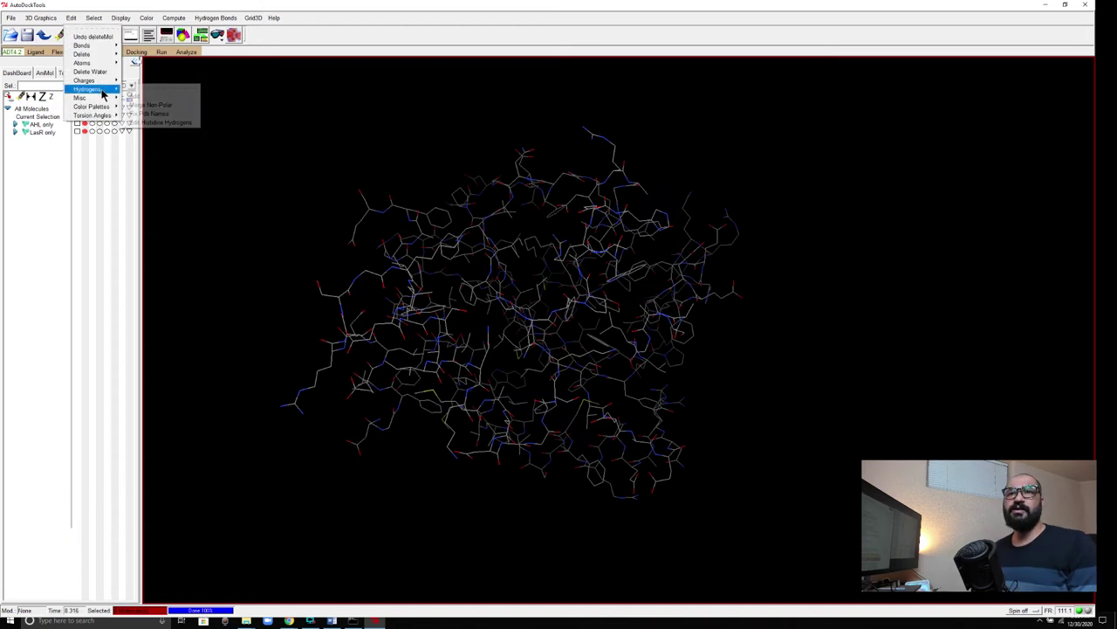
left_click(136, 96)
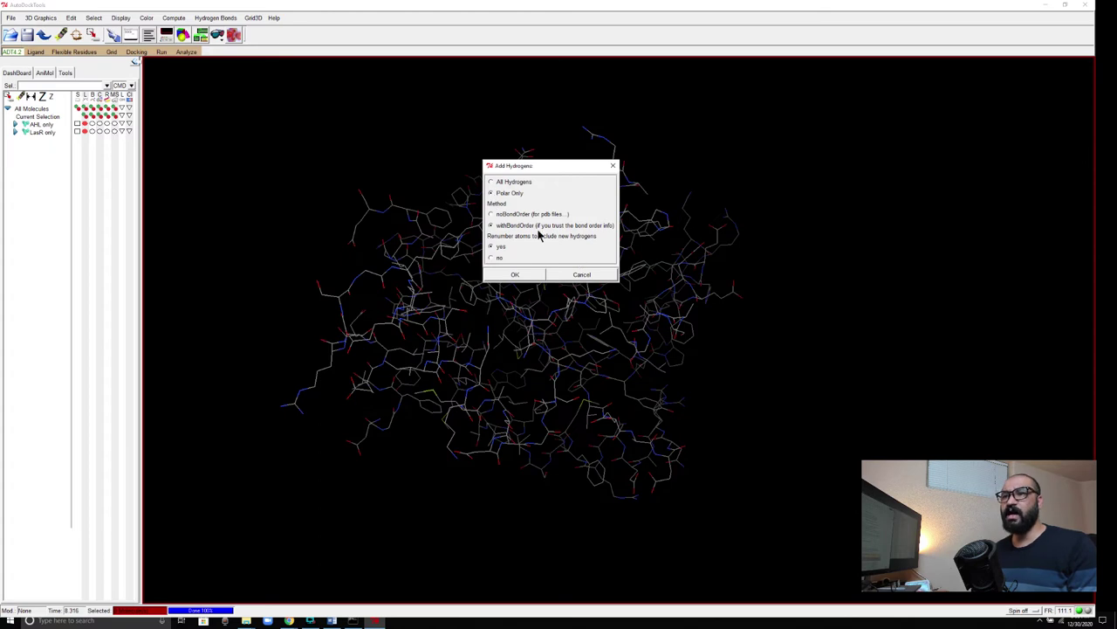
left_click(517, 275)
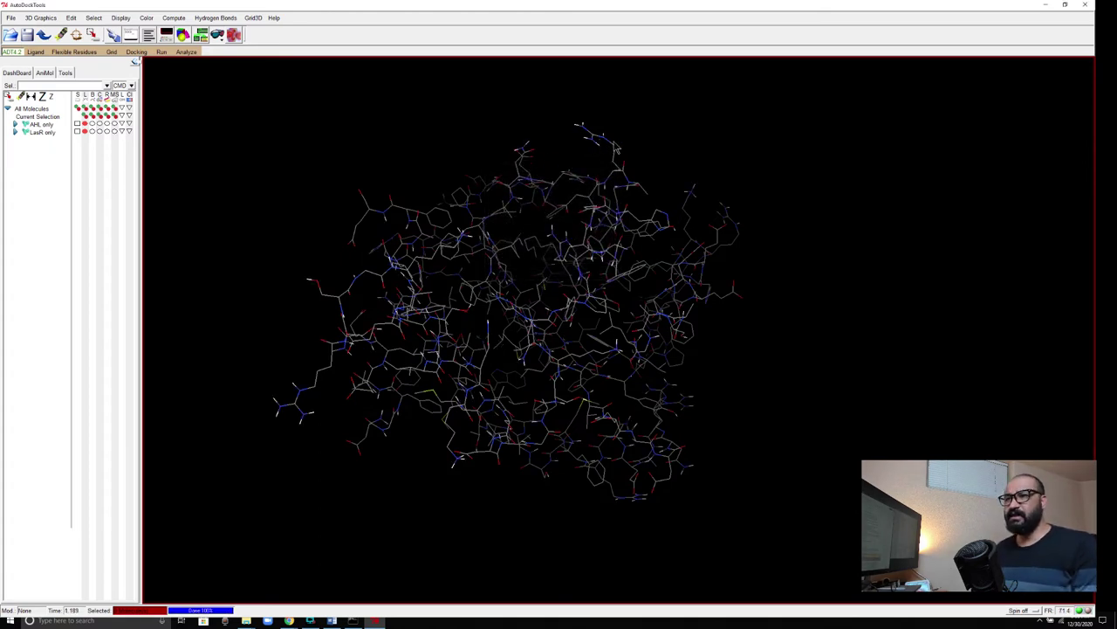
left_click_drag(720, 398, 566, 390)
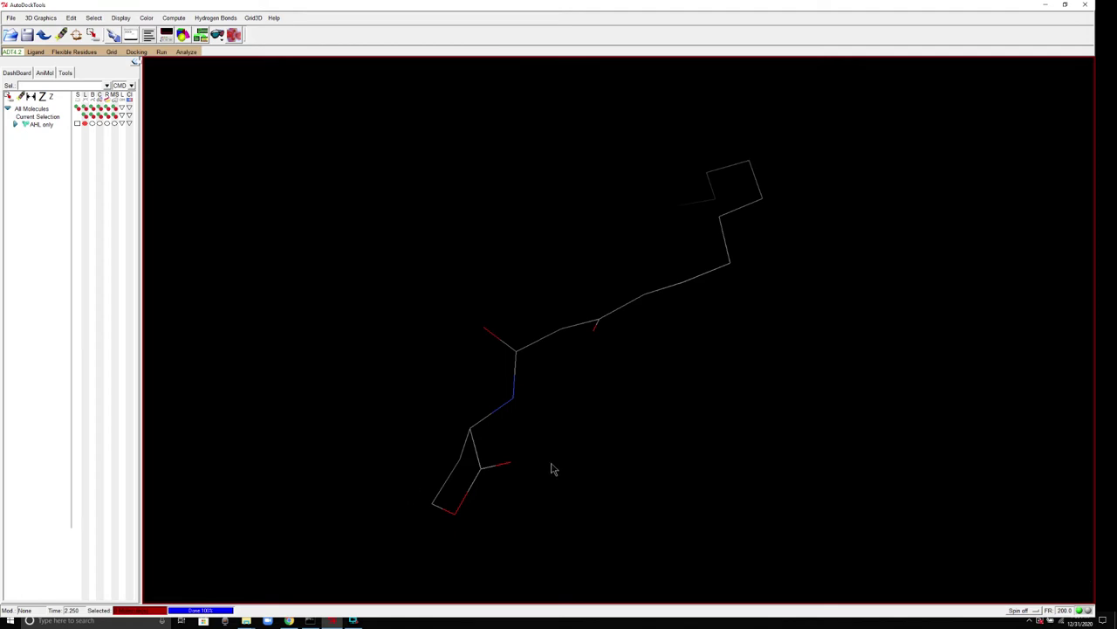
Detect the root of the AHL ligand's torsion tree
left_click_drag(638, 317, 733, 372)
left_click_drag(640, 325, 584, 317)
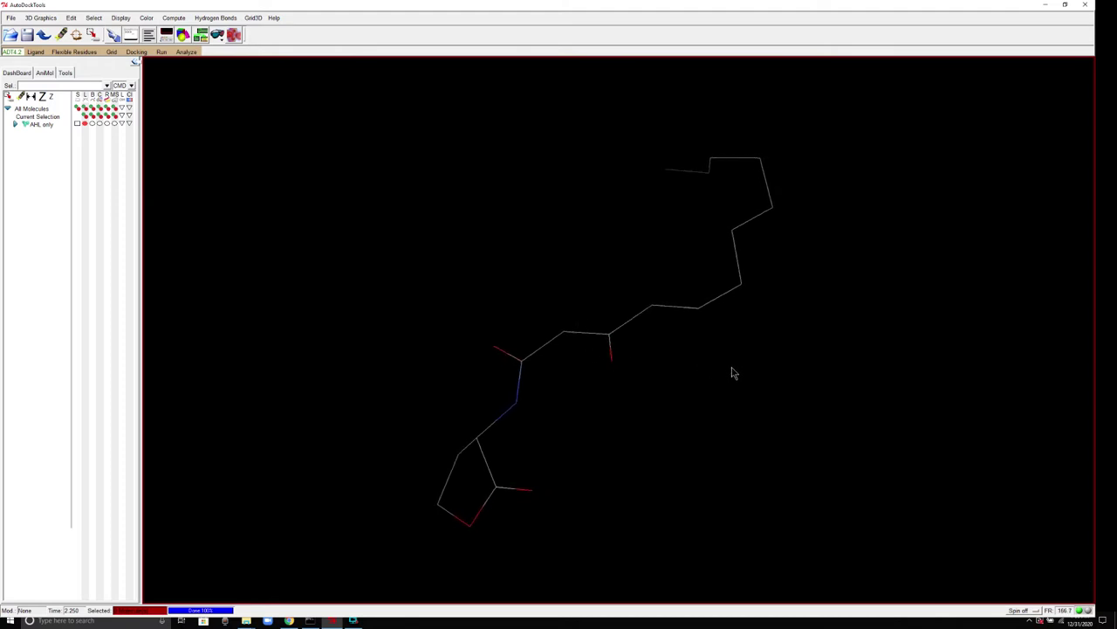
left_click(35, 51)
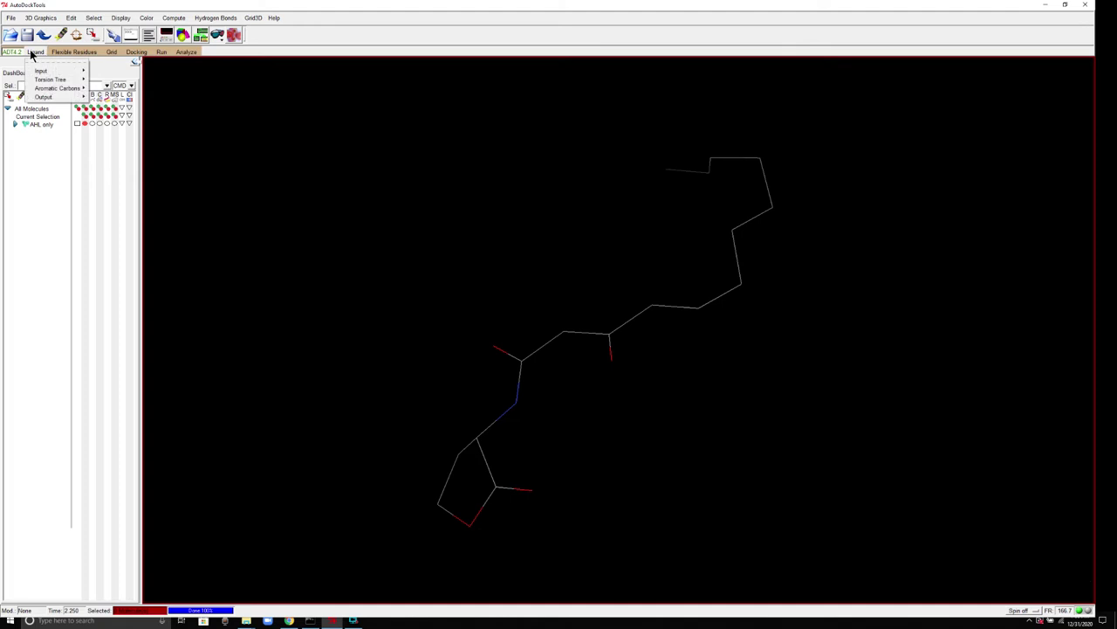
mouse_move(49, 83)
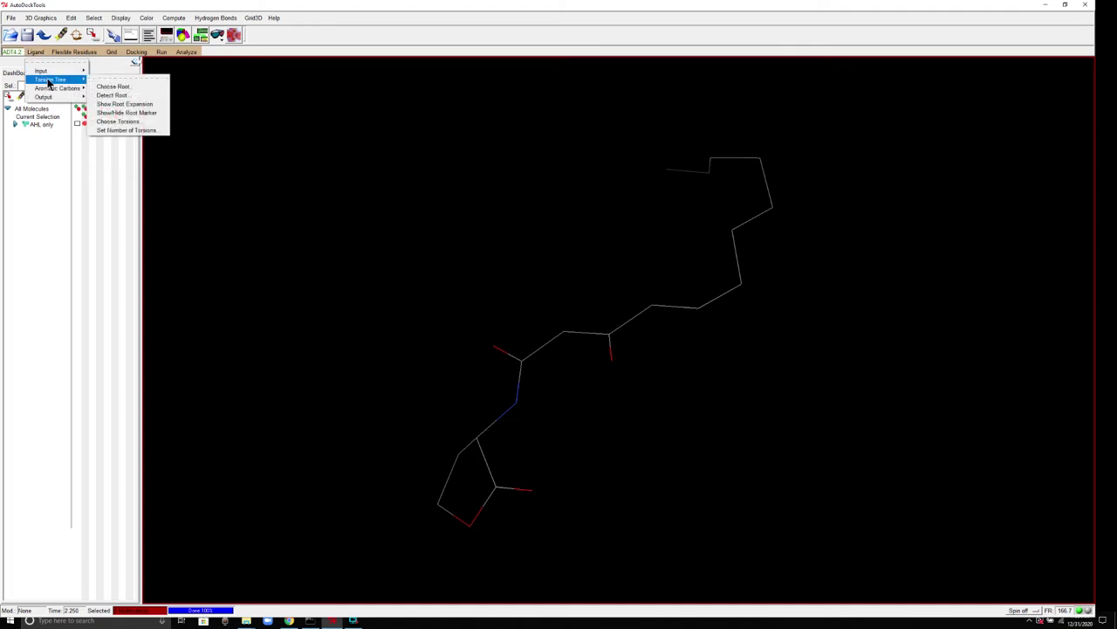
left_click(112, 98)
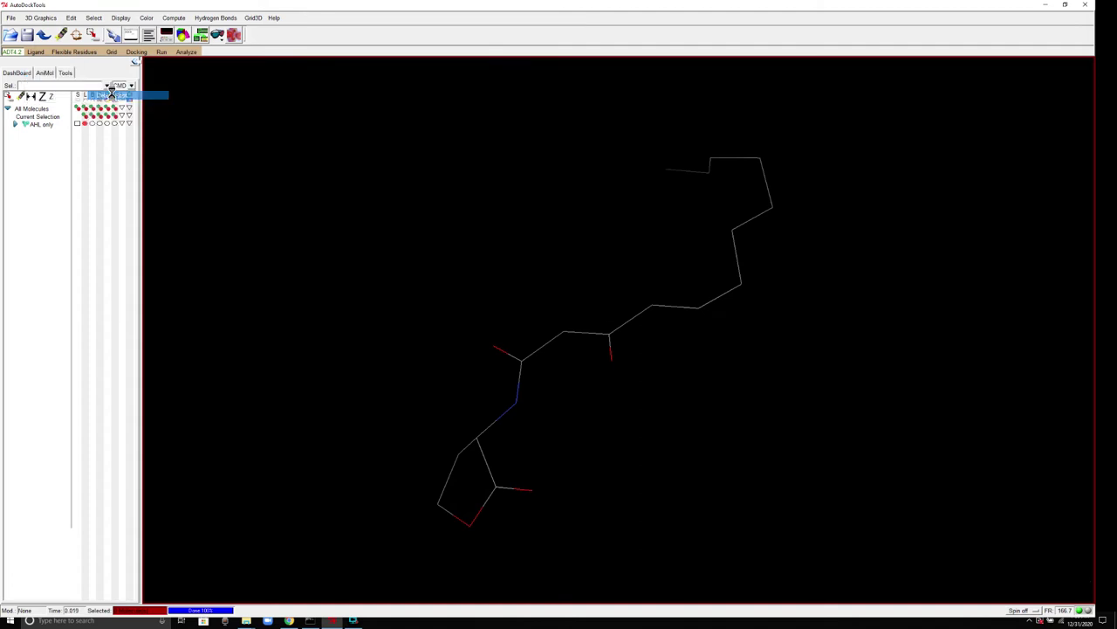
mouse_move(654, 339)
left_mouse_down()
mouse_move(556, 209)
mouse_move(690, 367)
mouse_move(619, 254)
mouse_move(678, 325)
left_mouse_up()
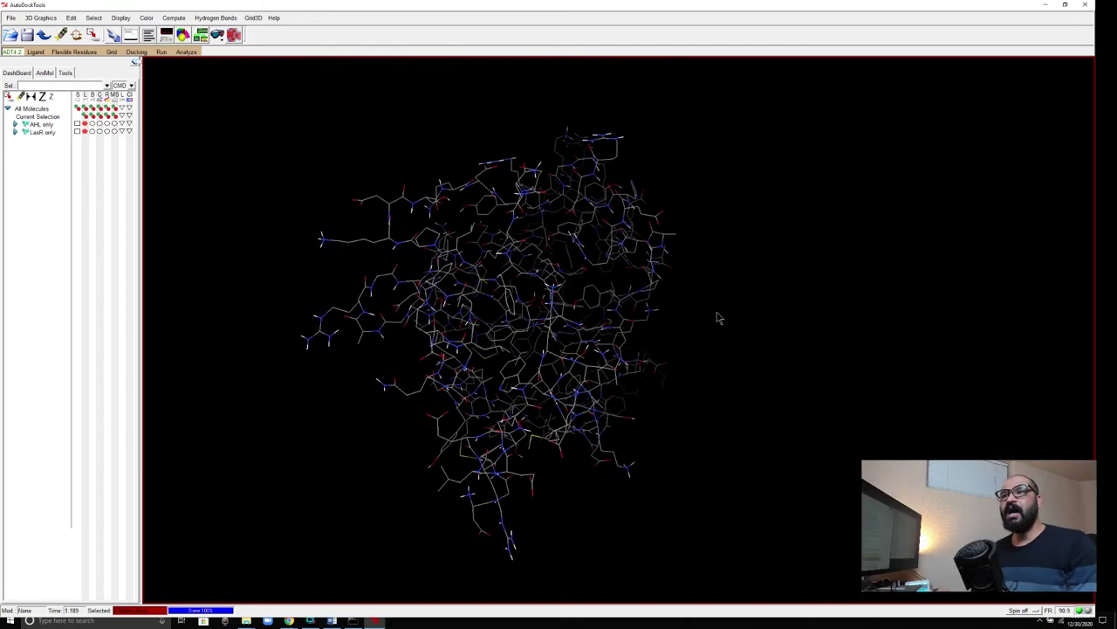
Minimize the docking session and open the Demo folder inside LasR_Docking in File Explorer
left_click_drag(718, 317, 716, 340)
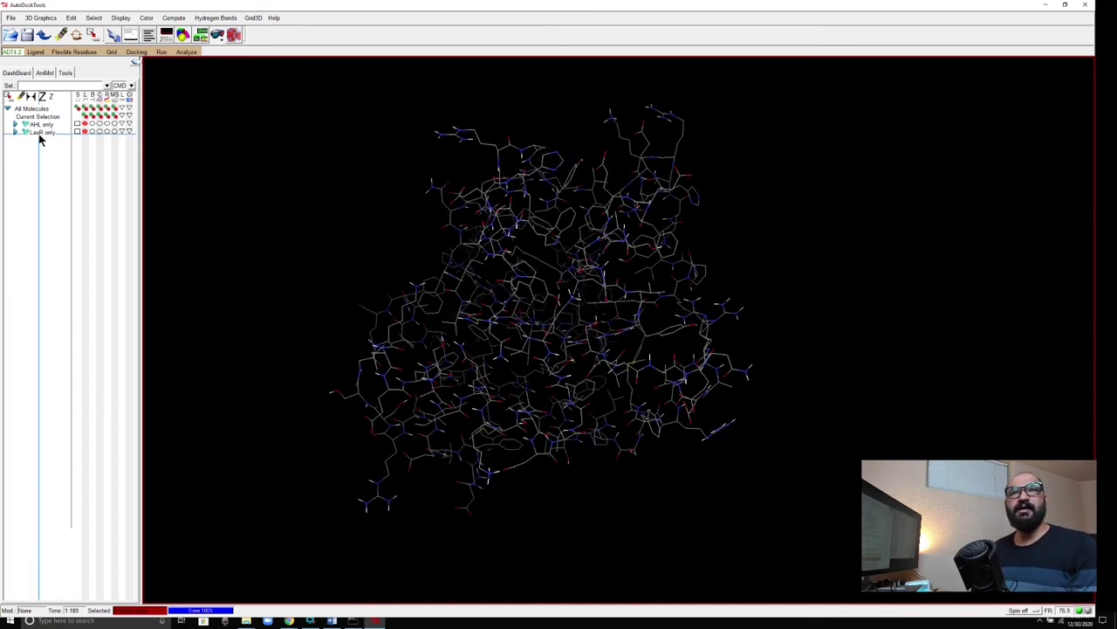
left_click(1045, 5)
left_click(516, 142)
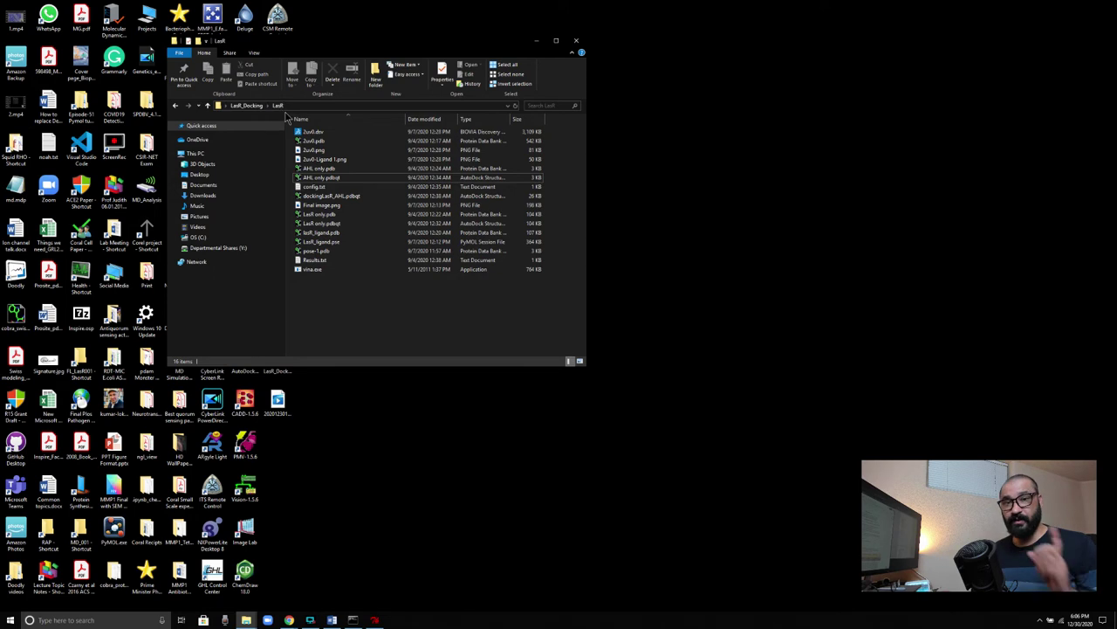
left_click(248, 106)
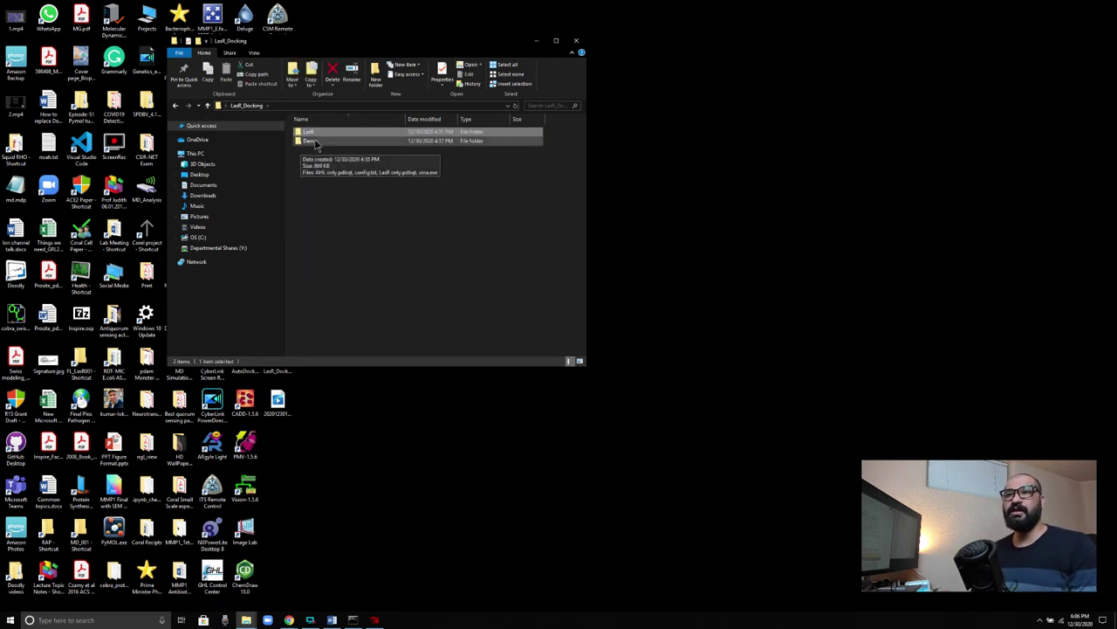
double_click(313, 142)
Check that vina.exe is in the Demo folder together with config.txt and the AHL and LasR PDBQT files
left_click(314, 162)
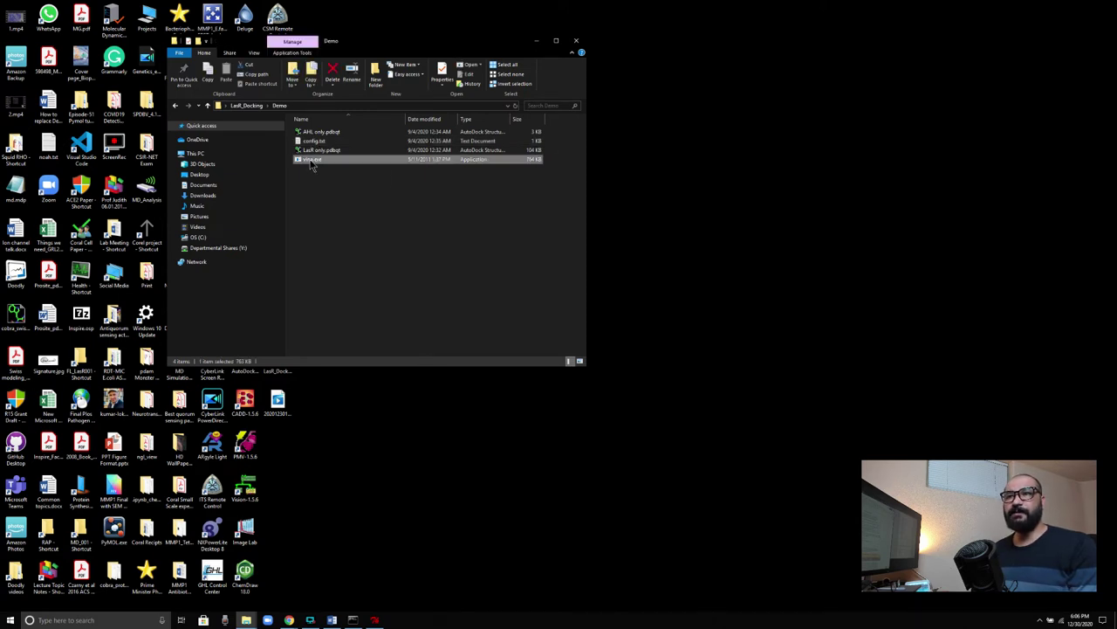
left_click(320, 204)
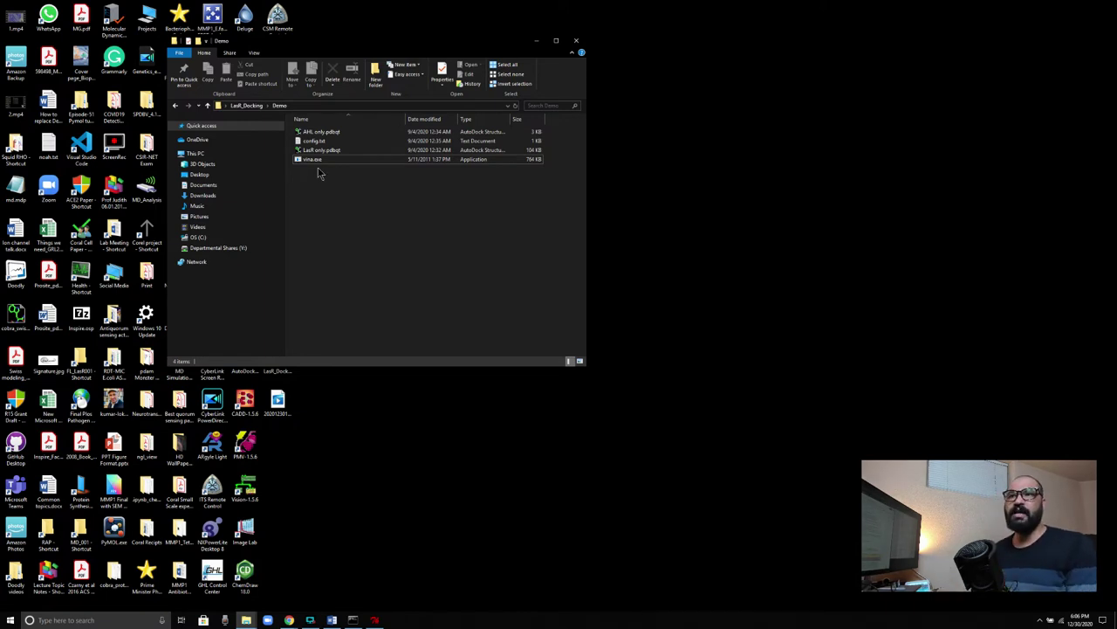
left_click(316, 160)
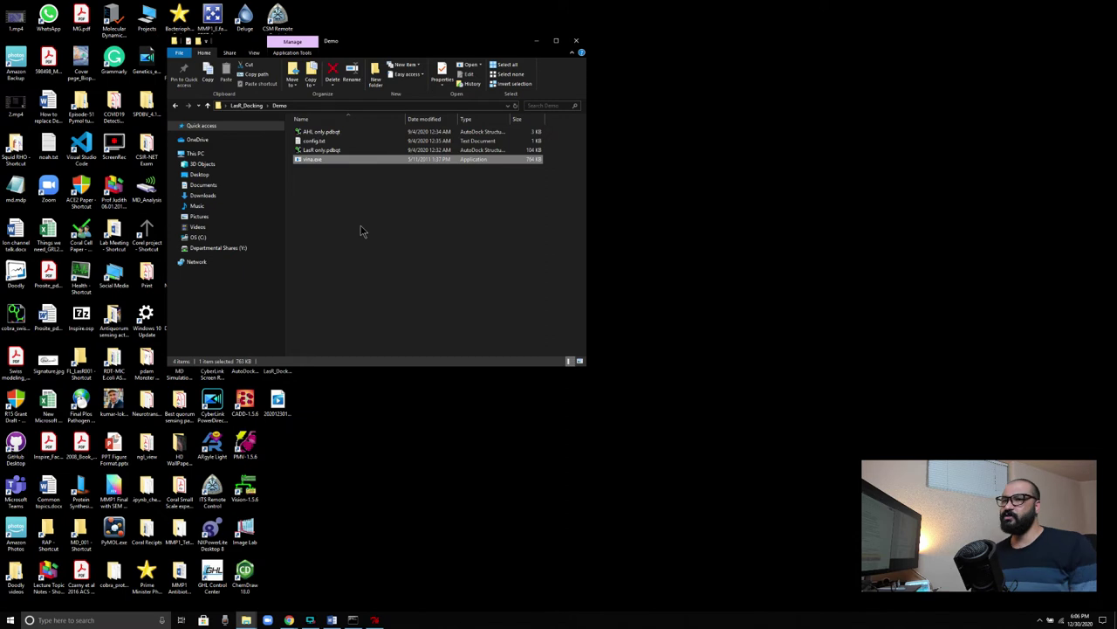
left_click(338, 204)
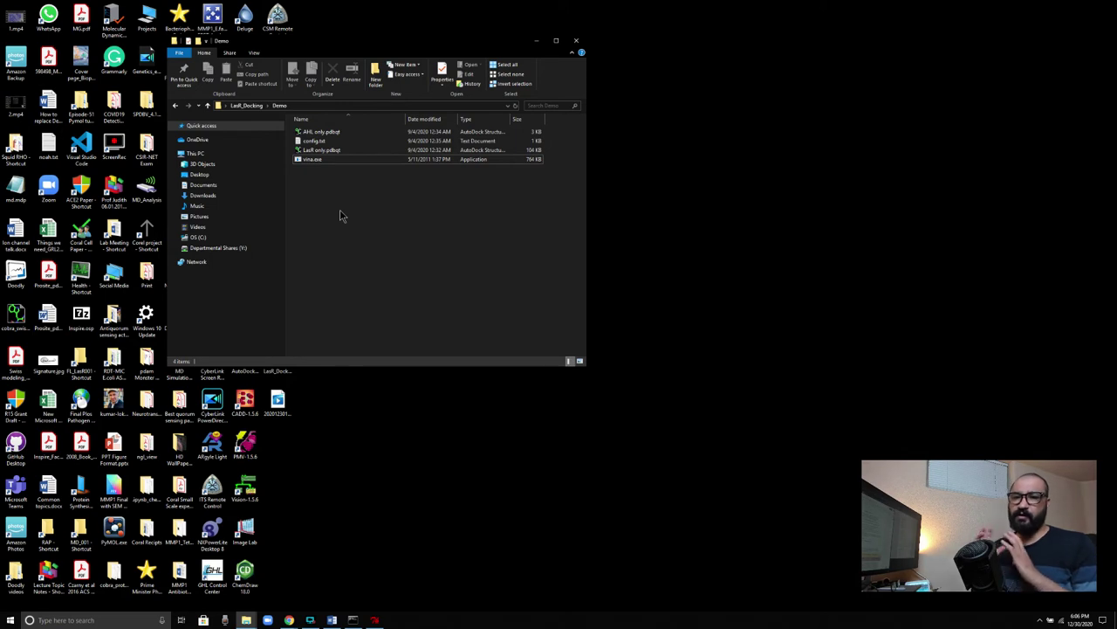
left_click(322, 160)
left_click(334, 204)
left_click(317, 162)
left_click(344, 210)
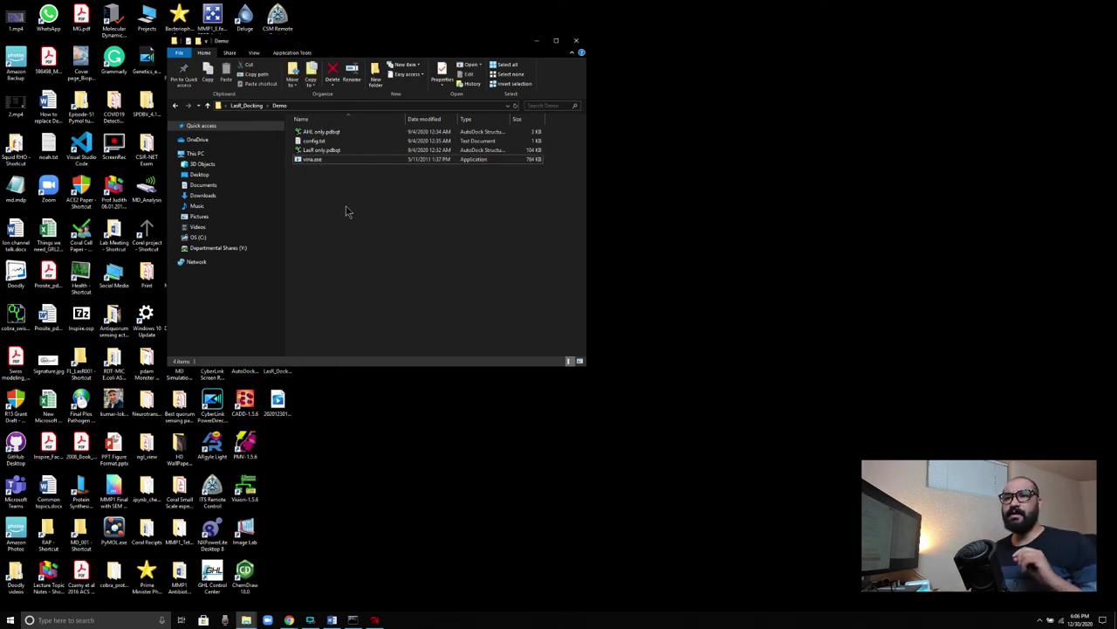
left_click(324, 163)
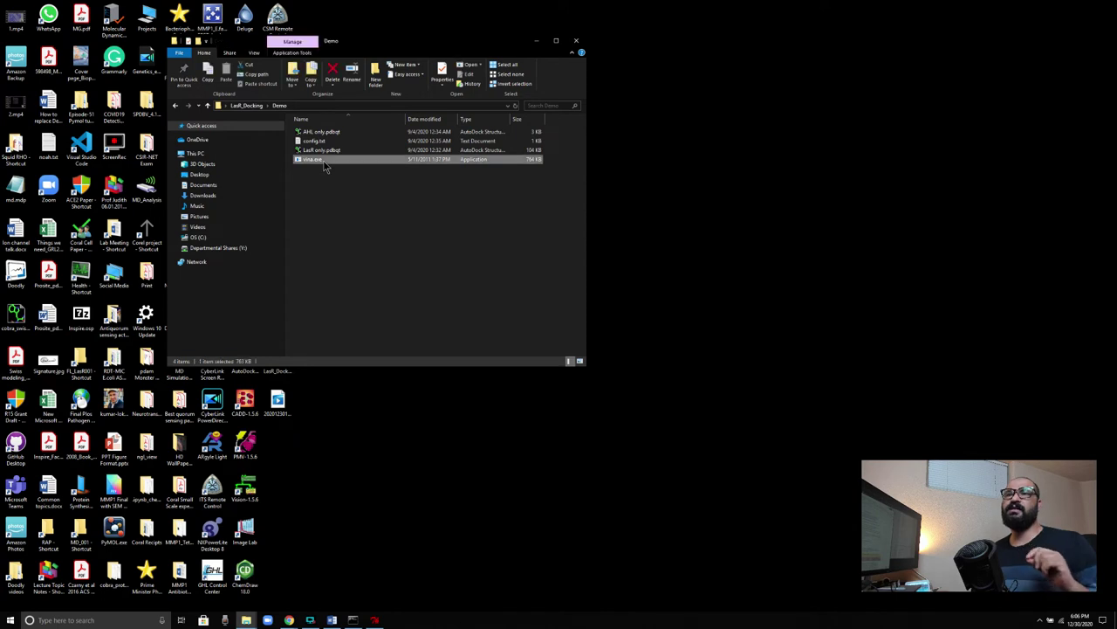
left_click(347, 235)
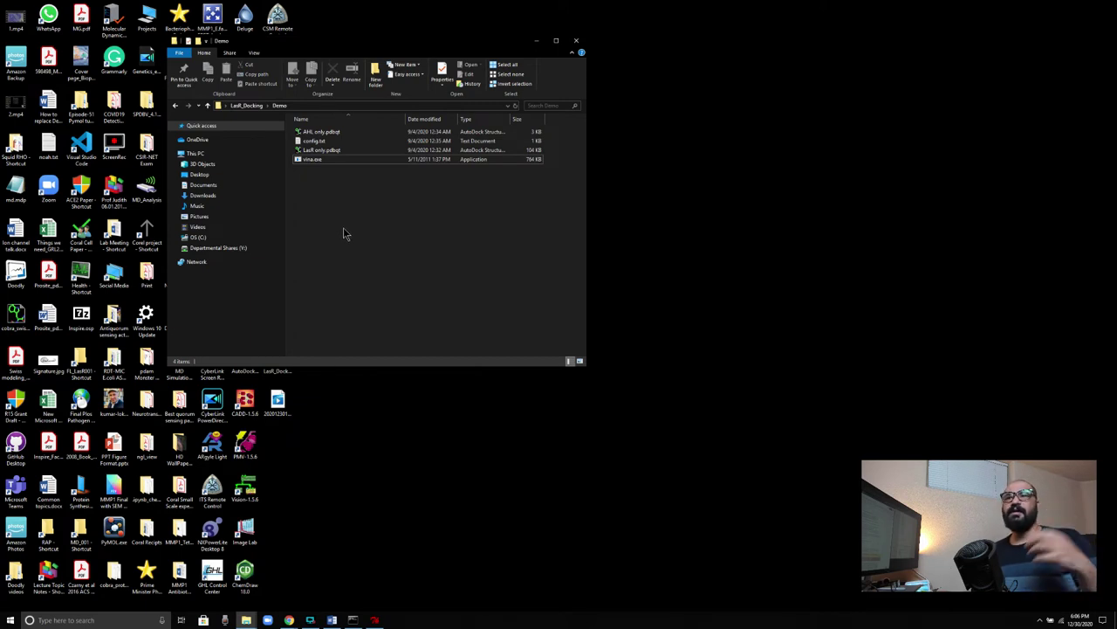
left_click(315, 159)
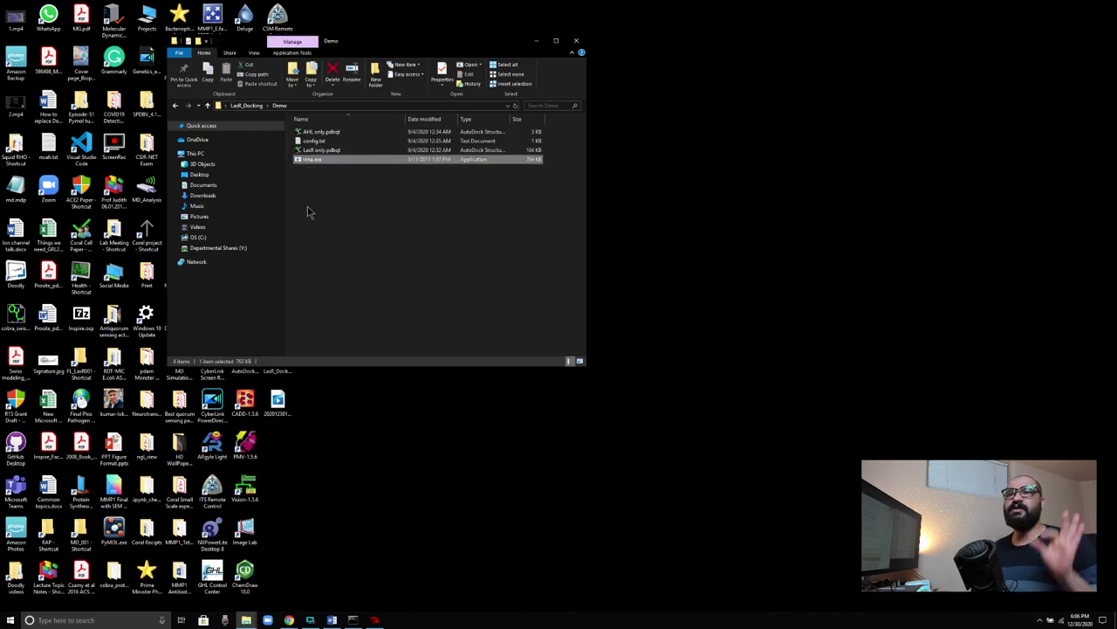
left_click(326, 253)
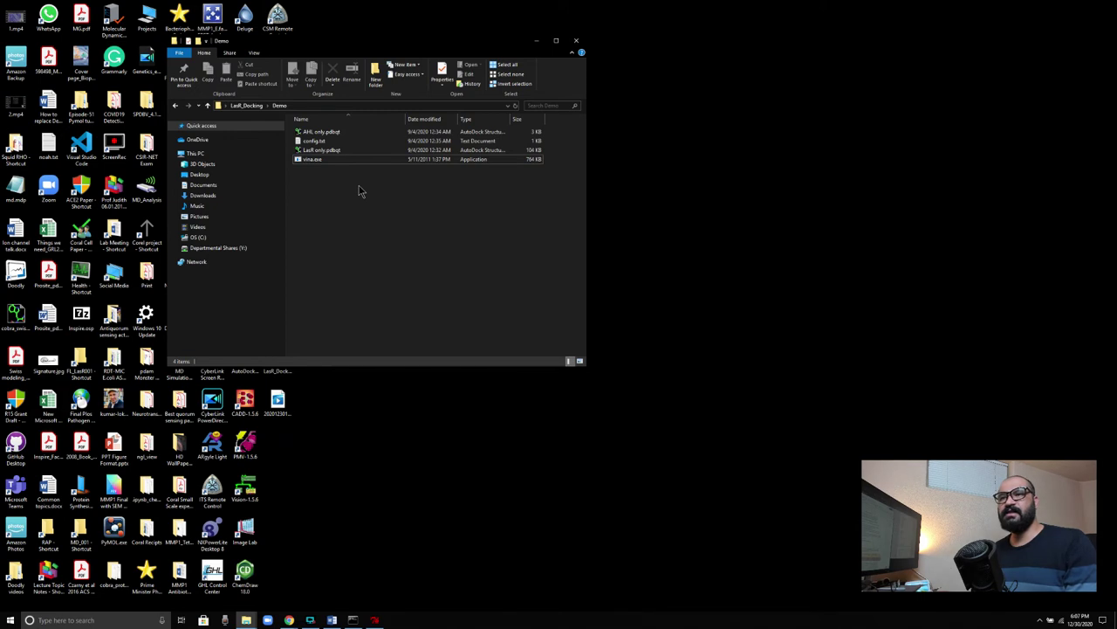
Open config.txt from the Demo folder, review its receptor, ligand, output, grid and exhaustiveness entries, and close it
left_click(310, 141)
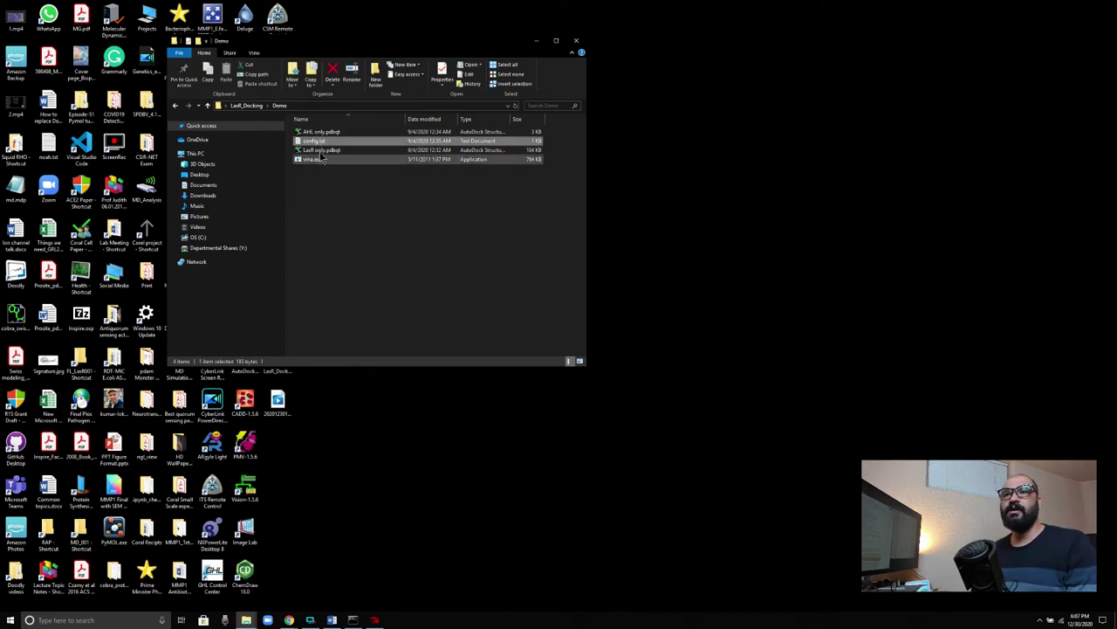
double_click(308, 143)
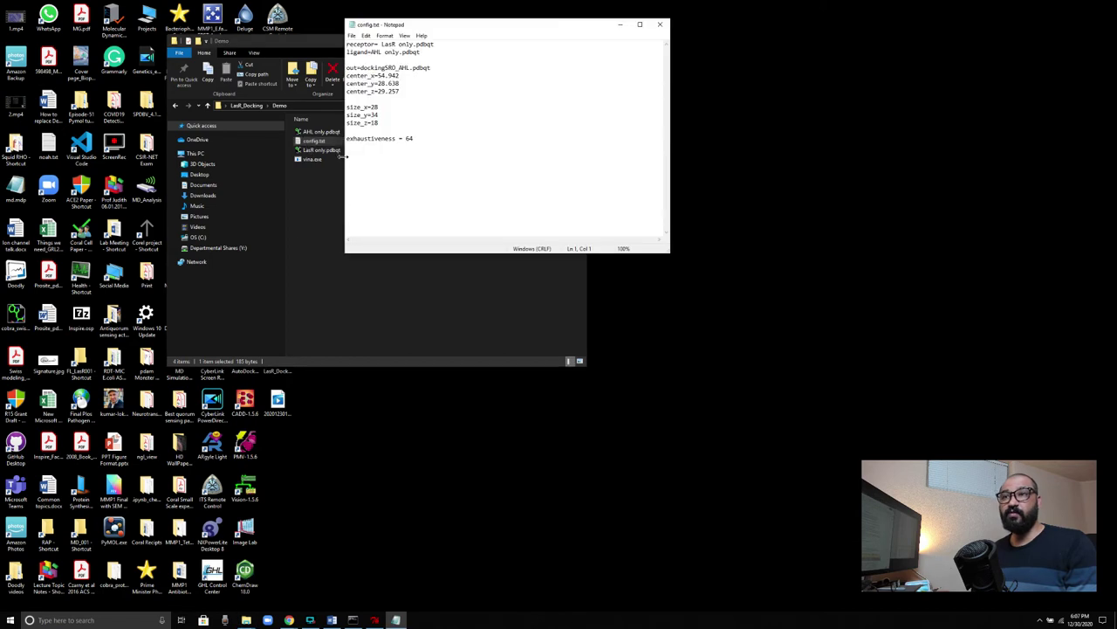
left_click(400, 187)
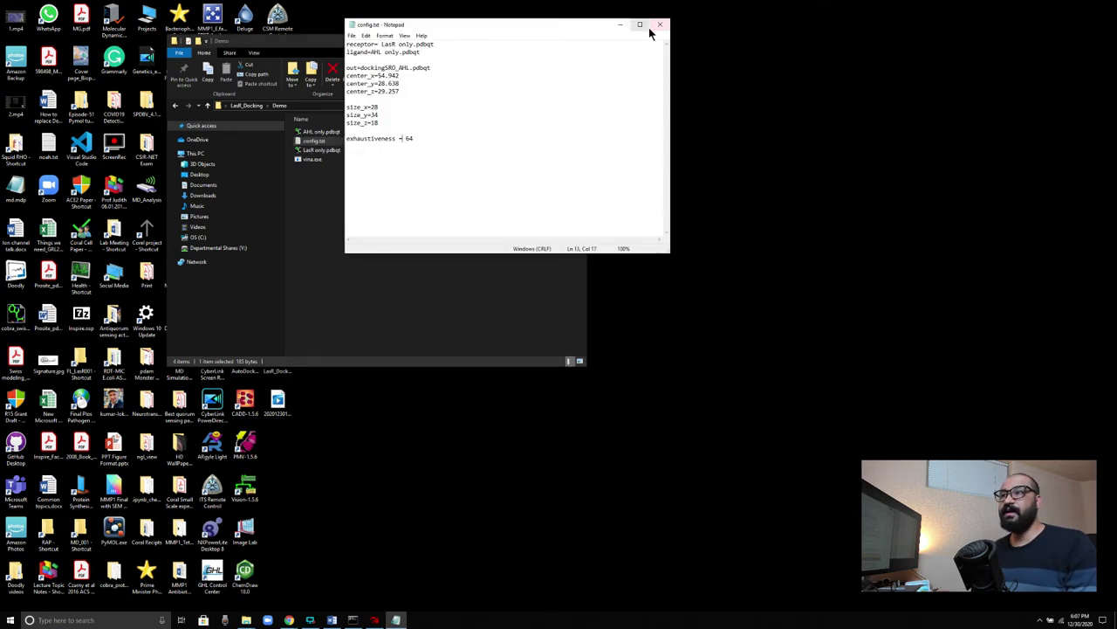
left_click(484, 132)
left_click(663, 24)
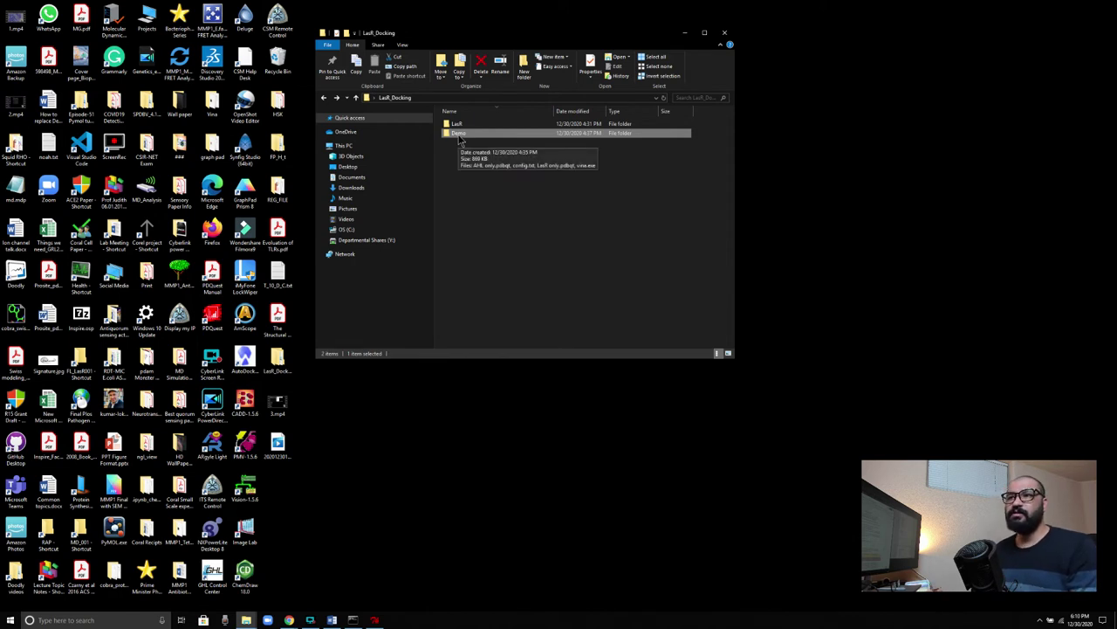
Open a Command Prompt window, make it narrower and place it below the top of the LasR_Docking window
key("super+s")
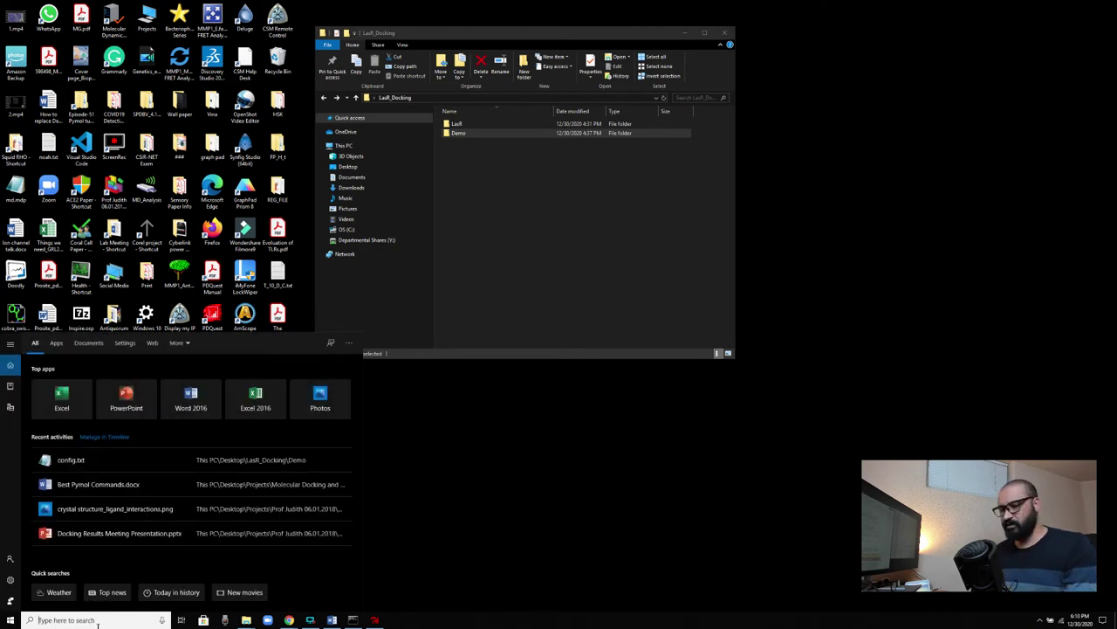
type("comm")
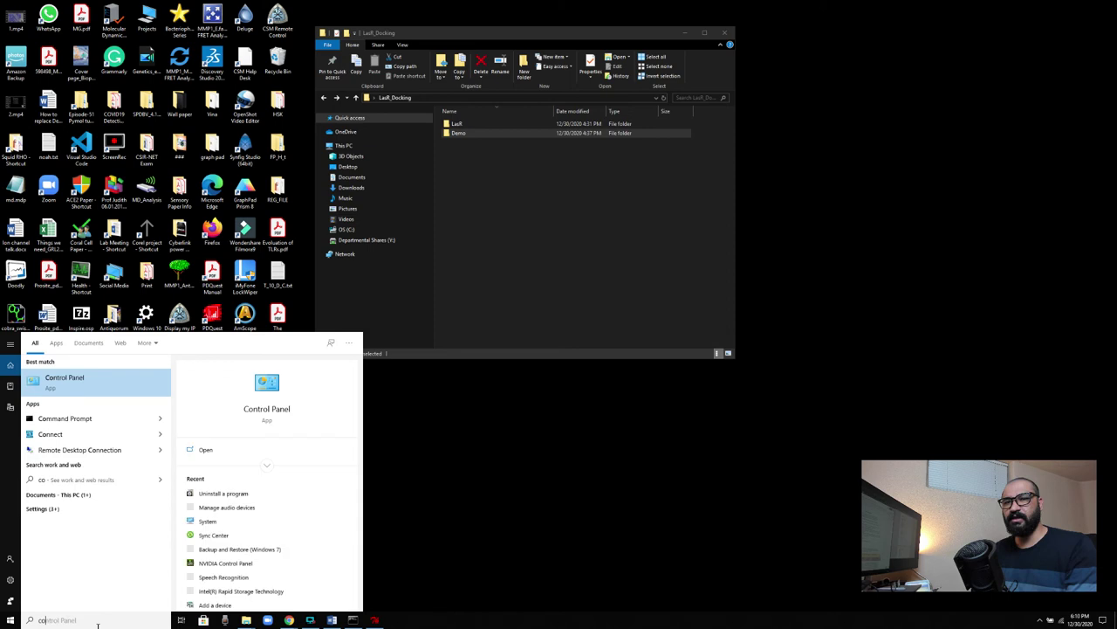
key("BackSpace")
key("BackSpace")
type("o")
key("BackSpace")
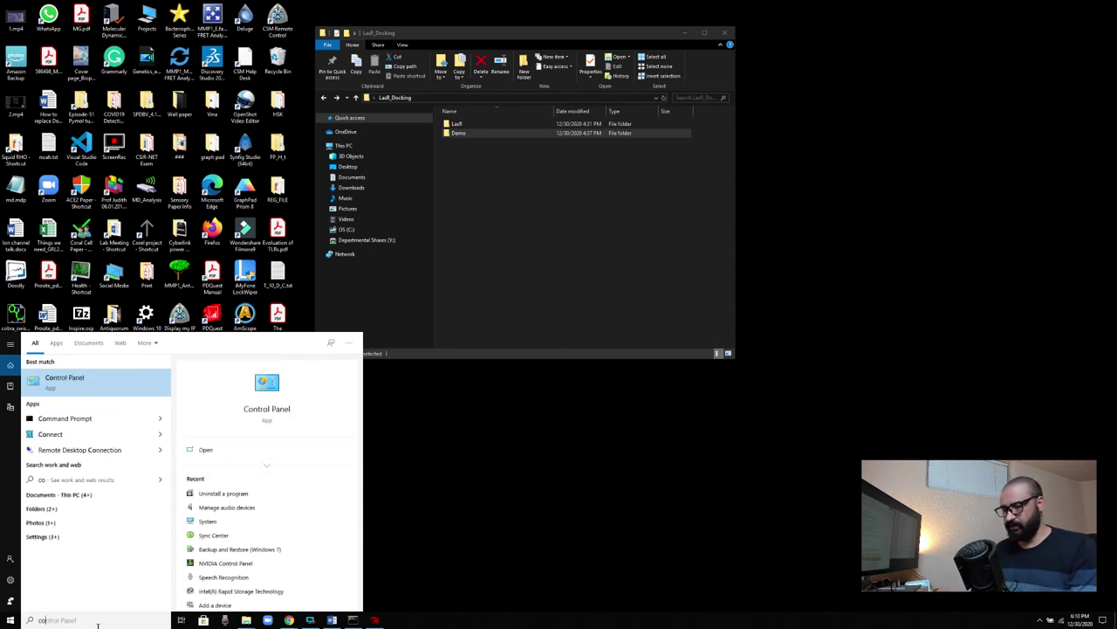
type("m")
left_click(80, 384)
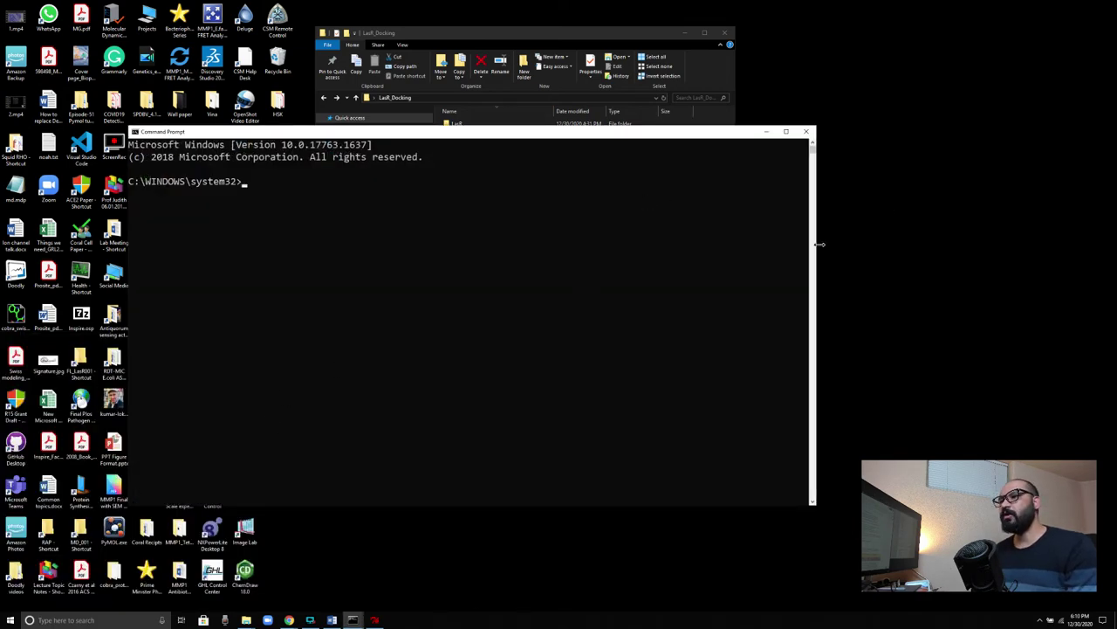
left_click_drag(821, 244, 728, 245)
left_click_drag(579, 137, 563, 177)
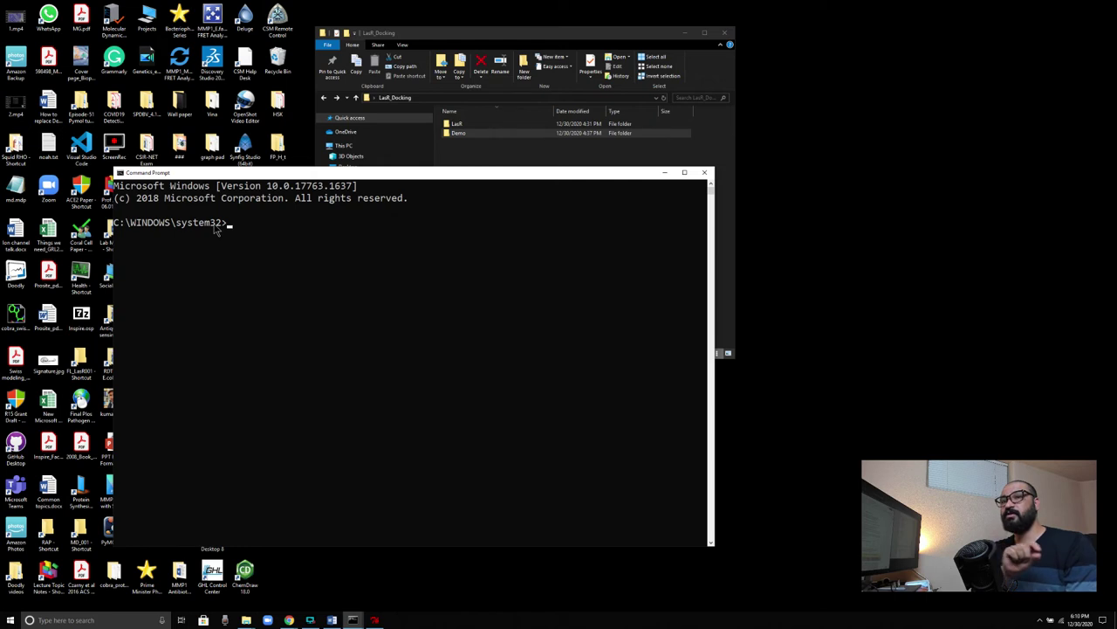
Copy the Demo folder's location path without the drive letter from its properties and minimize the LasR_Docking window
right_click(459, 133)
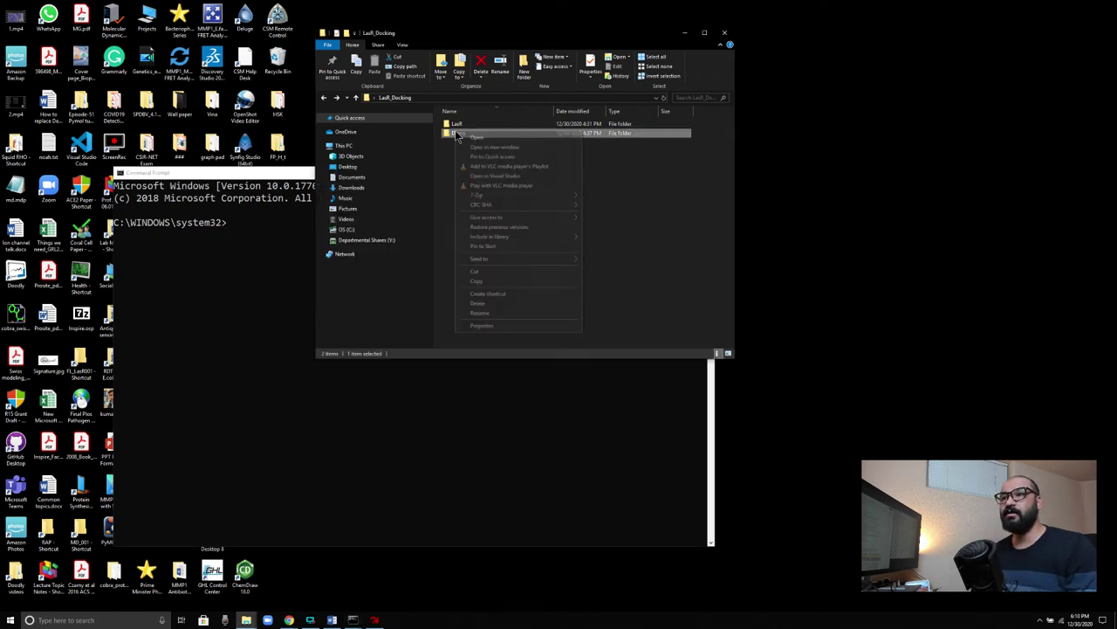
left_click(493, 325)
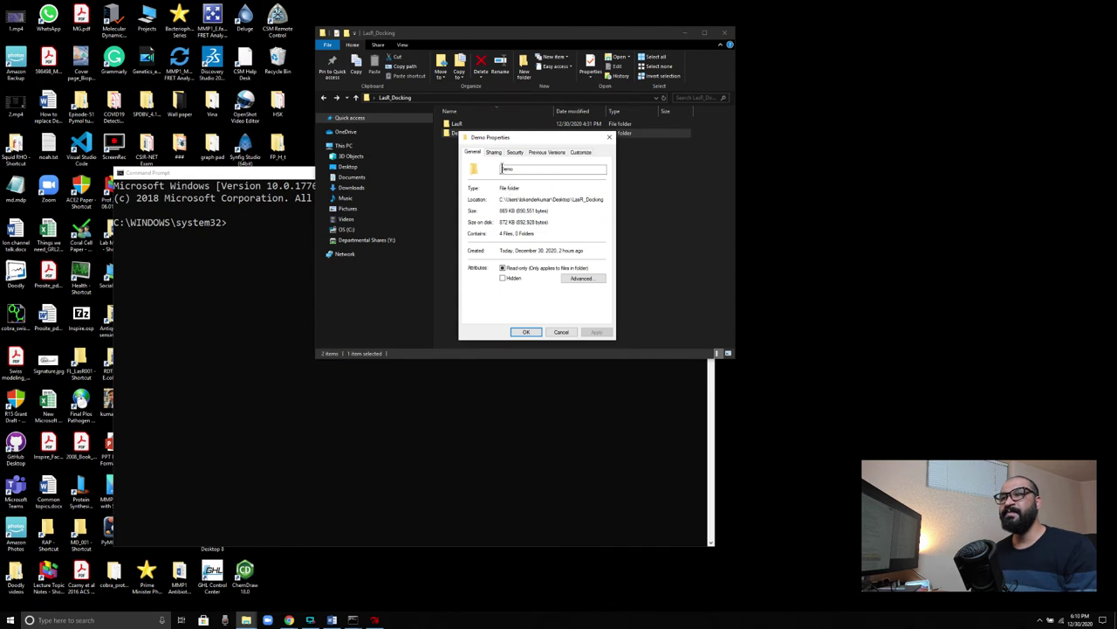
left_click(609, 137)
right_click(458, 134)
left_click(493, 325)
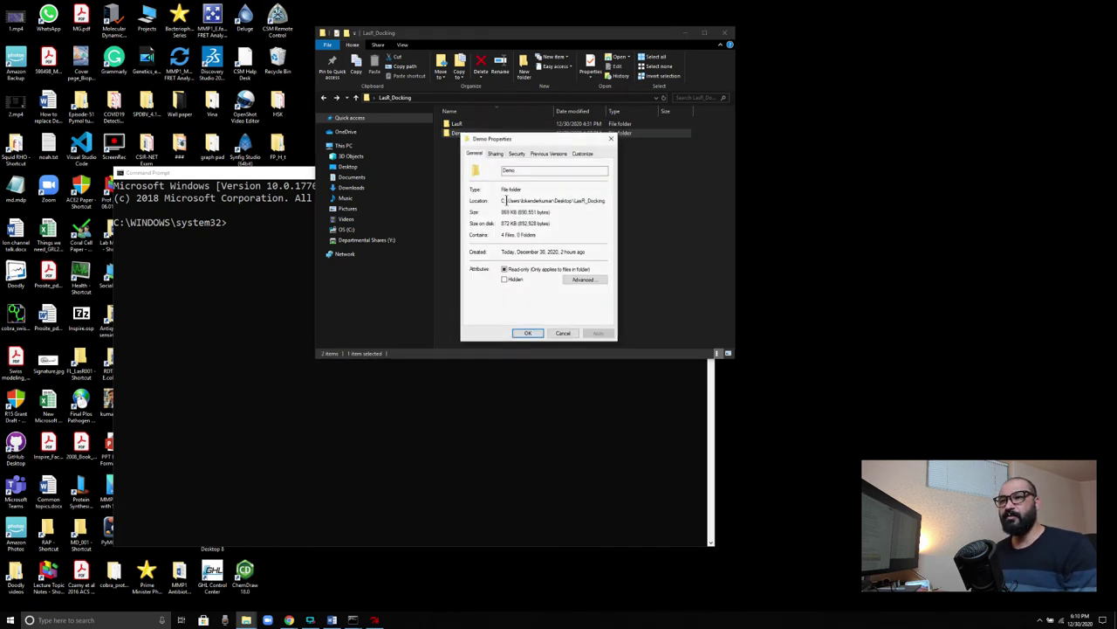
left_click_drag(507, 200, 616, 206)
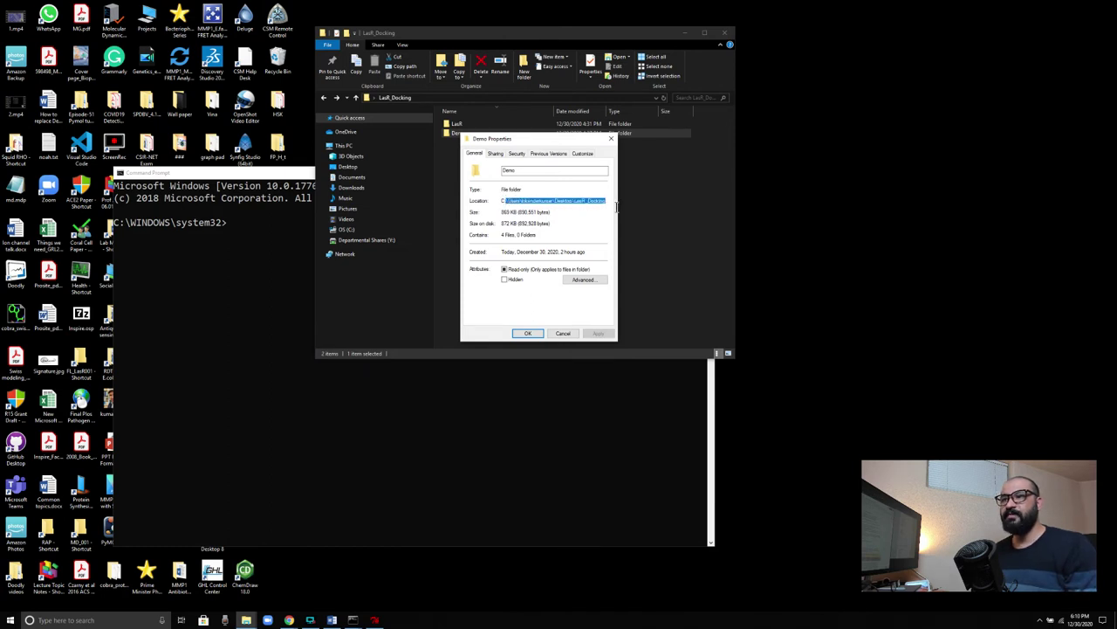
right_click(569, 203)
left_click(585, 232)
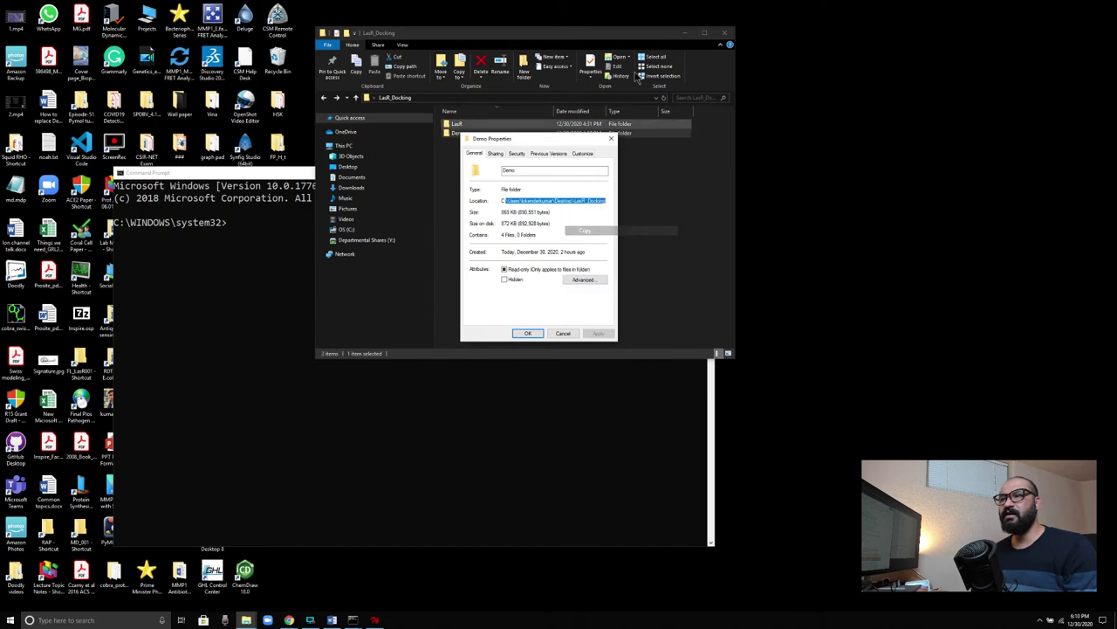
left_click(685, 38)
Change the Command Prompt directory to the copied LasR_Docking path with cd, and go into its Demo subfolder
left_click(291, 225)
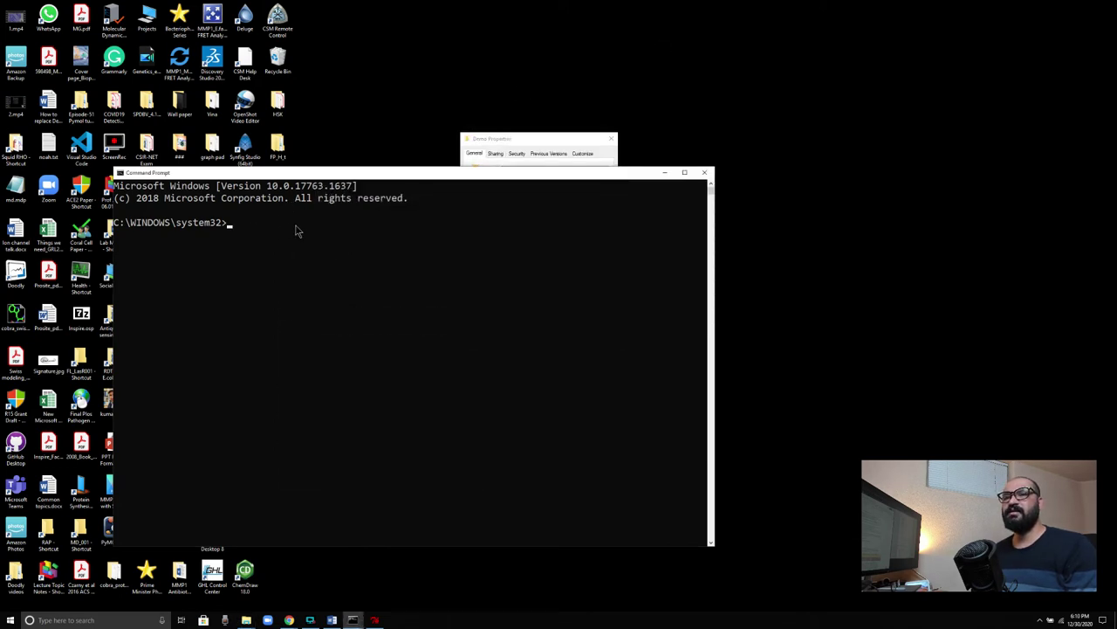
type("cd")
right_click(257, 230)
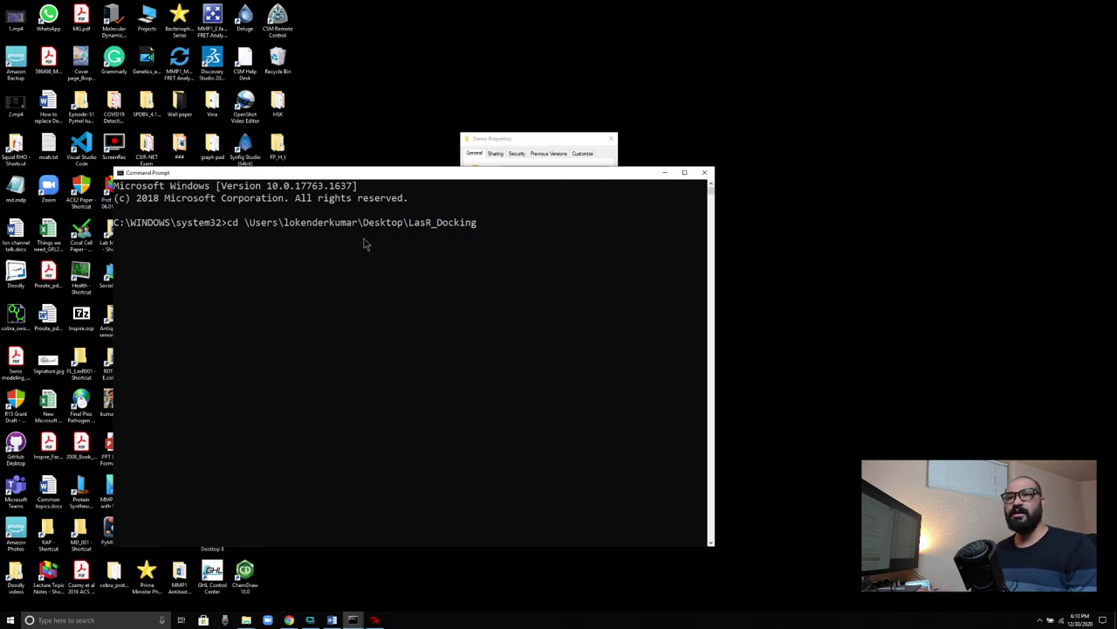
key("Return")
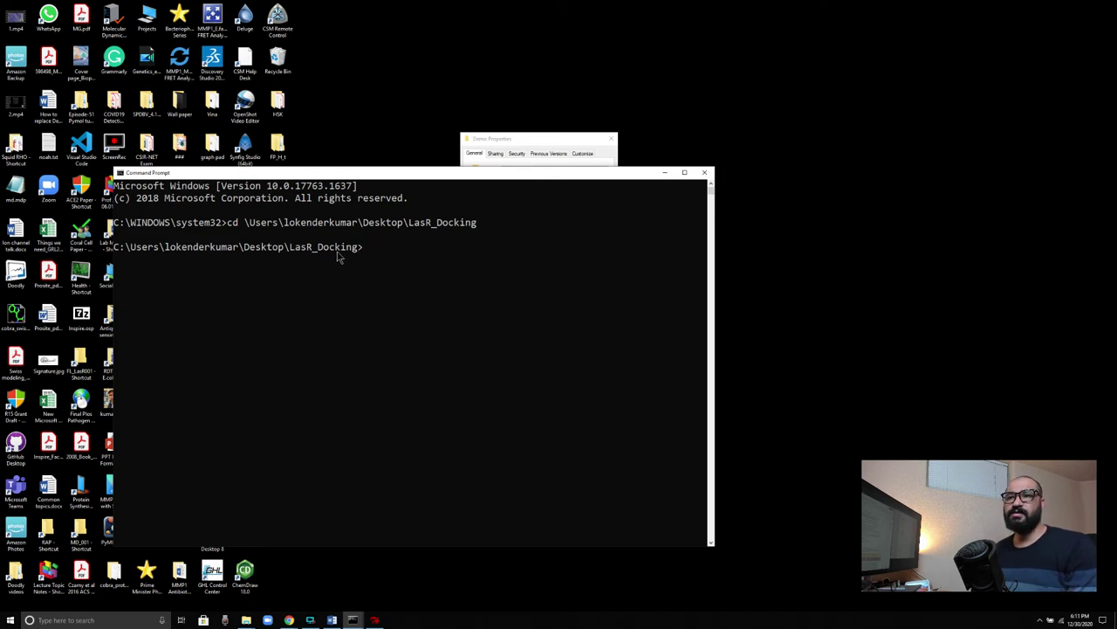
type("cd De")
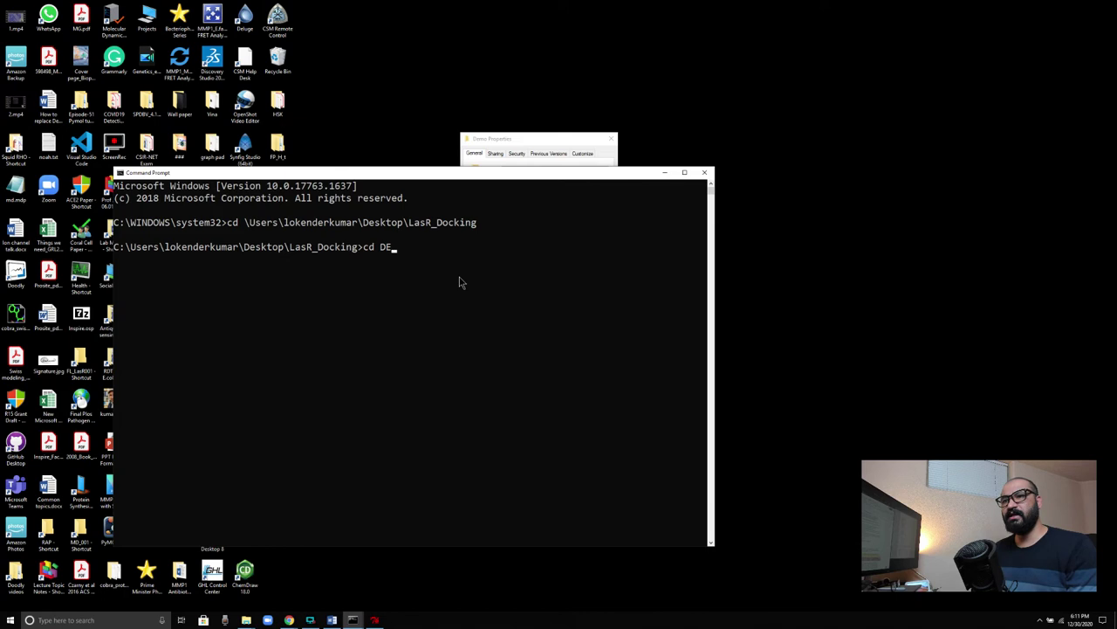
type("mo")
key("Return")
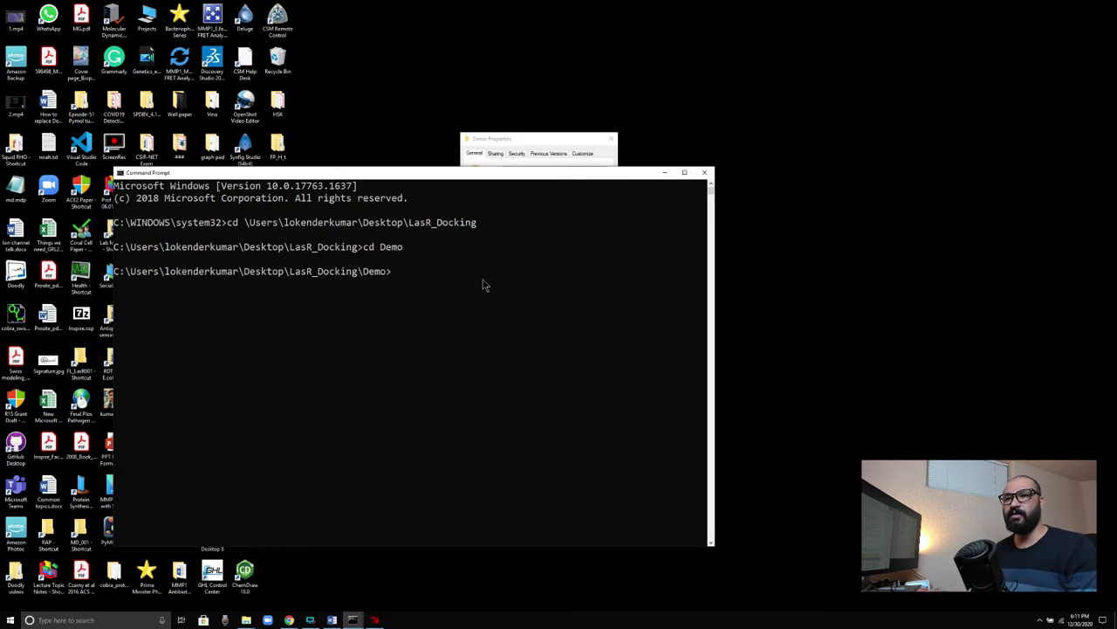
Reposition the Command Prompt and check vina.exe and config.txt in the Demo folder in File Explorer, then minimize that folder window
left_click_drag(487, 174, 746, 229)
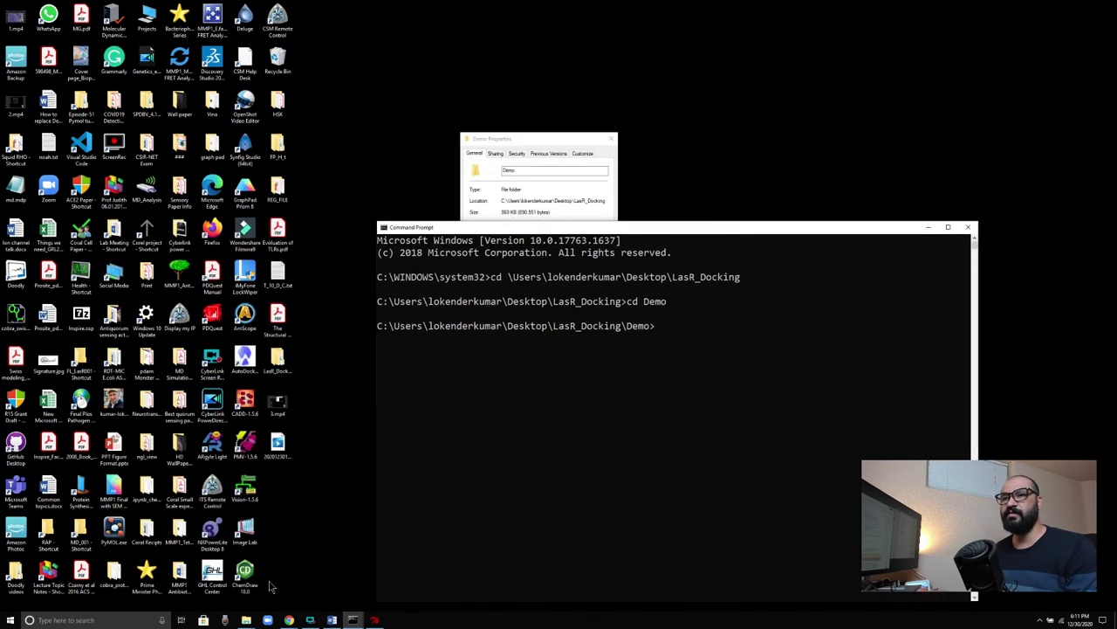
left_click_drag(659, 224, 601, 88)
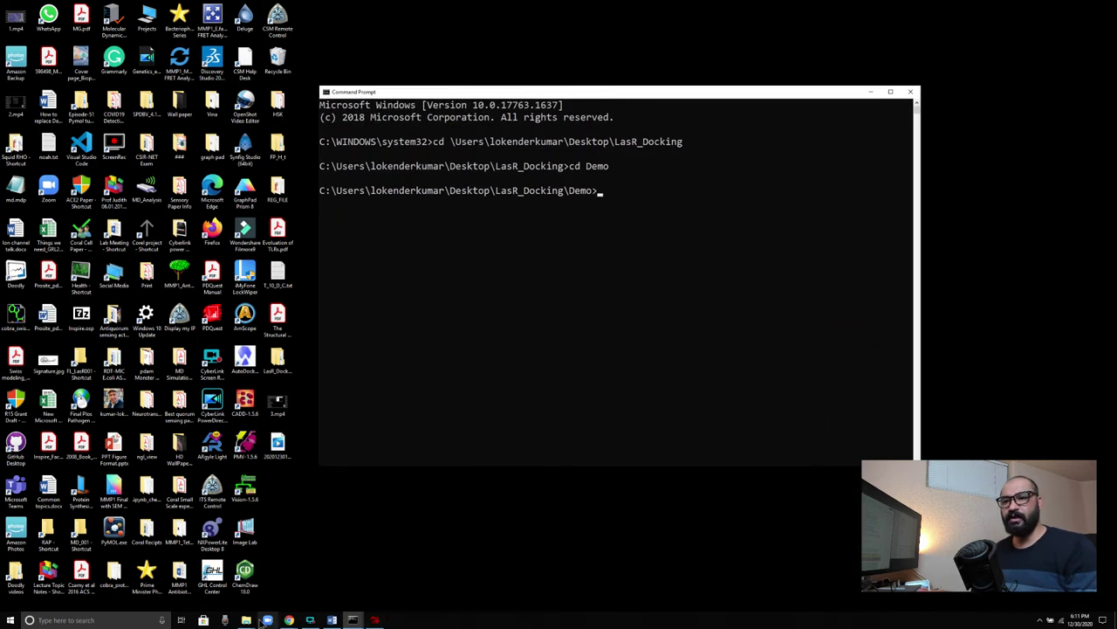
mouse_move(246, 619)
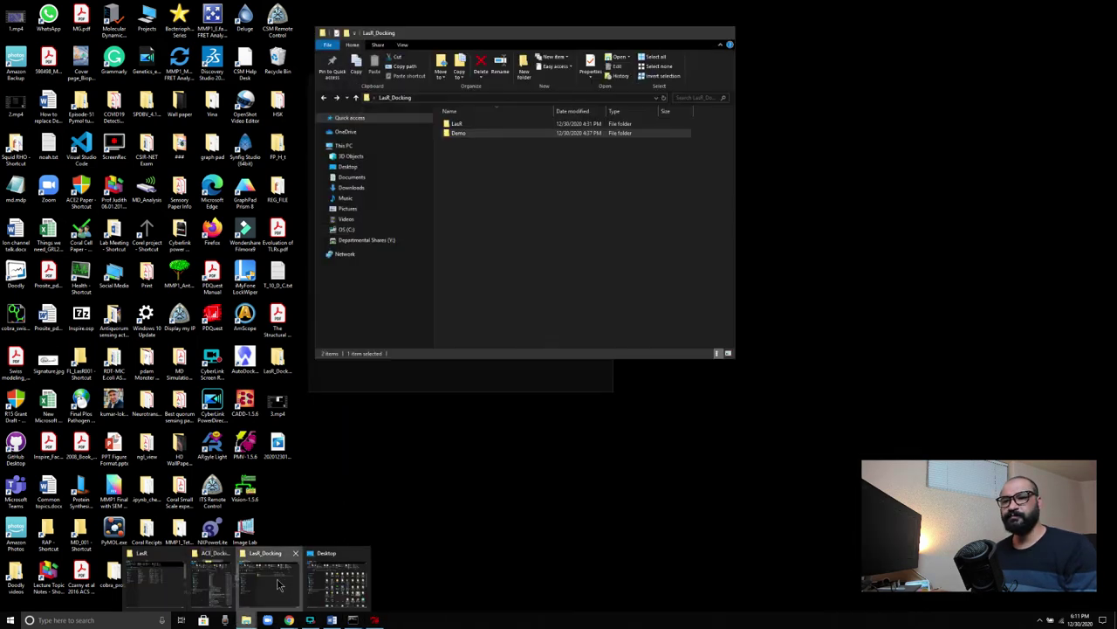
left_click(279, 583)
double_click(458, 133)
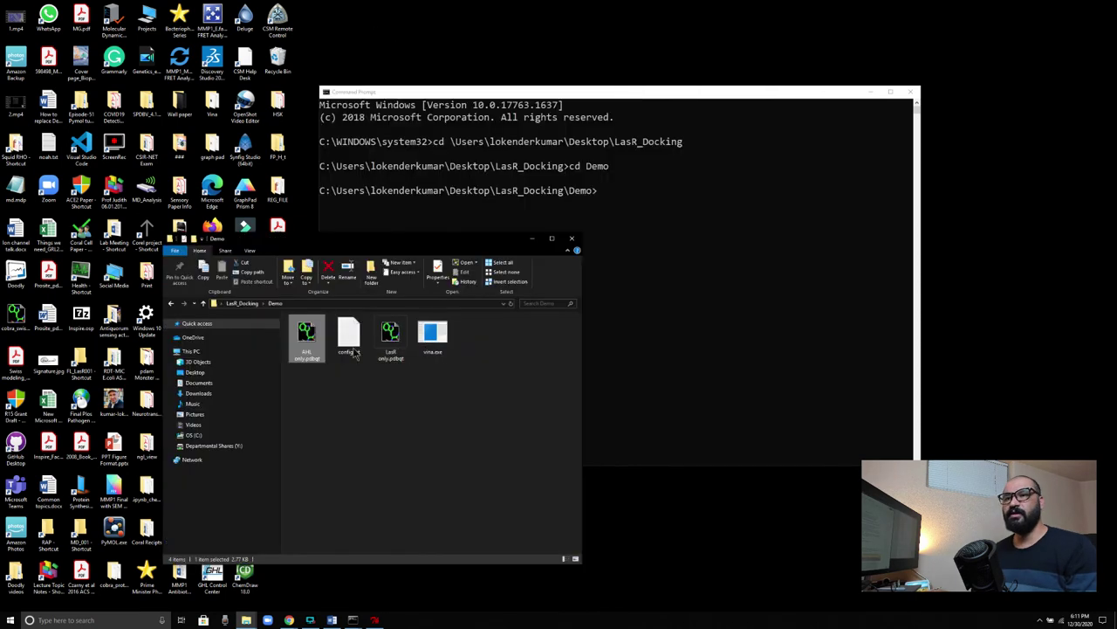
left_click(432, 335)
left_click(348, 336)
left_click(416, 365)
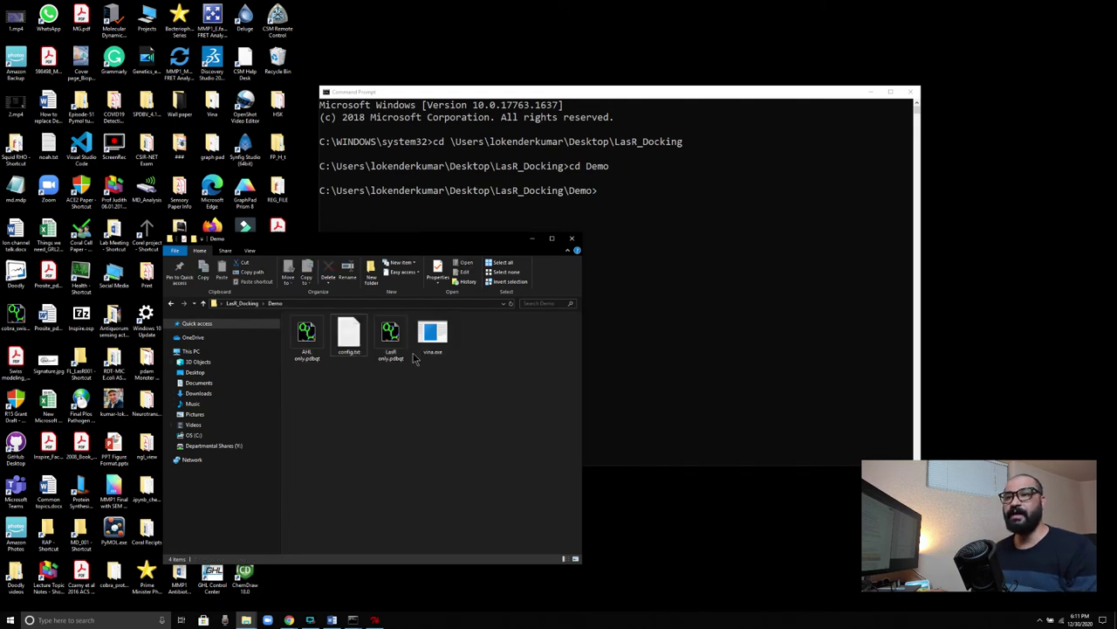
left_click_drag(455, 251, 415, 233)
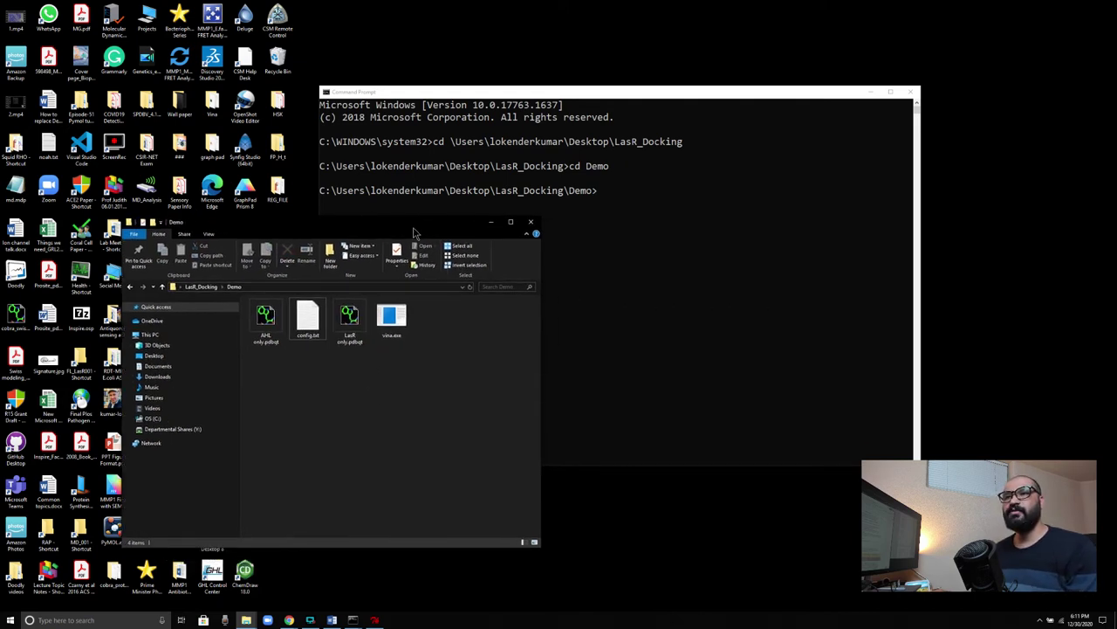
left_click(486, 214)
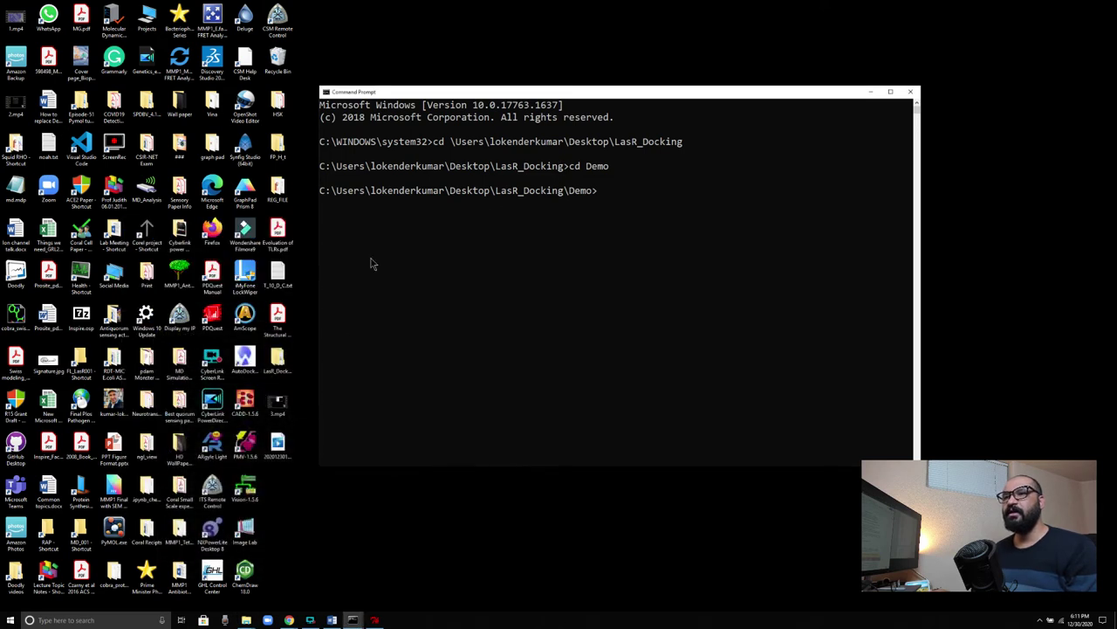
Run the docking from the Demo directory in Command Prompt with the command vina.exe --config config.txt
key("alt+Tab")
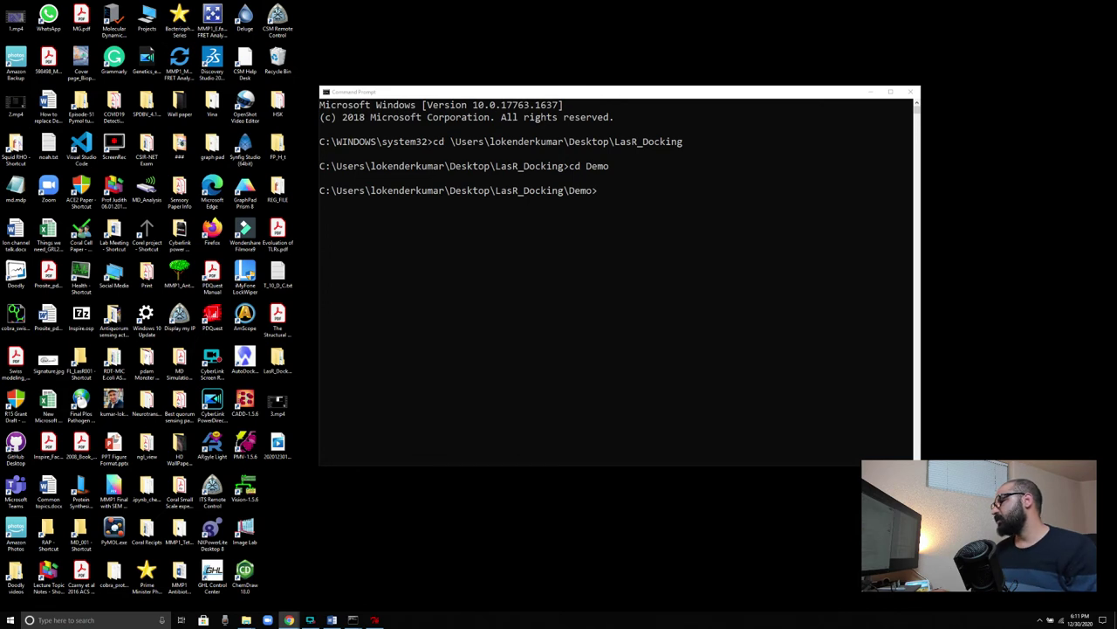
left_click(607, 203)
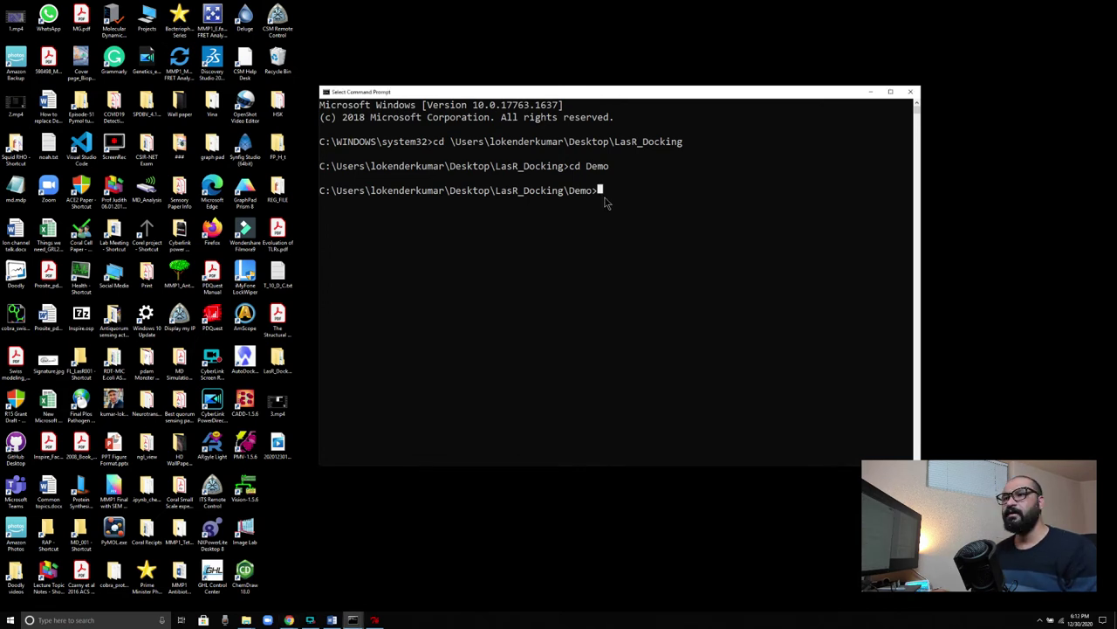
key("Escape")
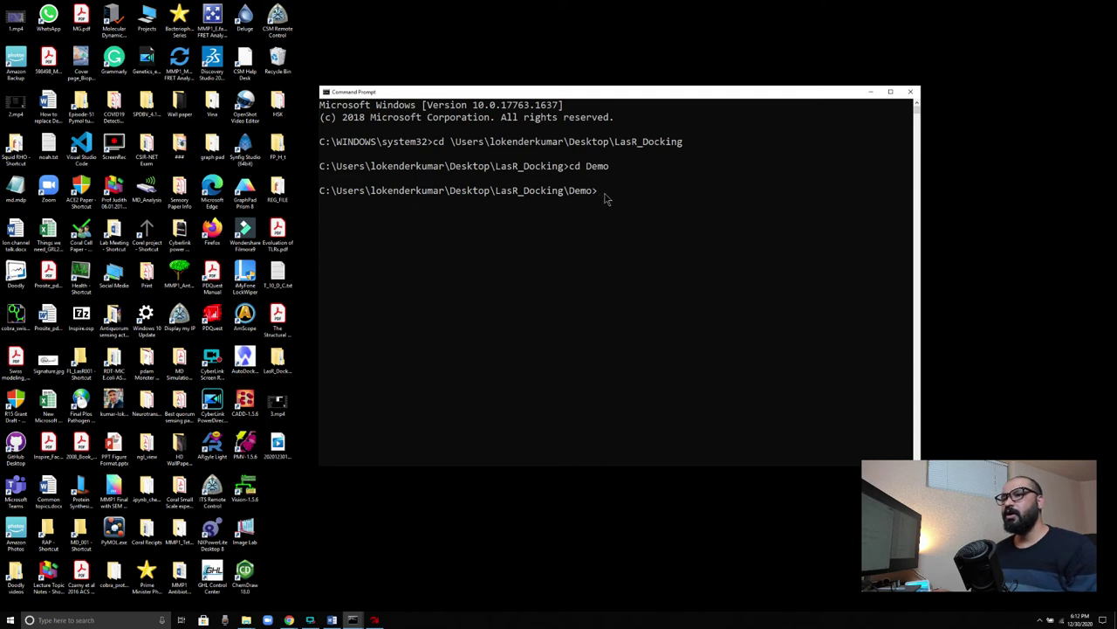
type("vina.exe")
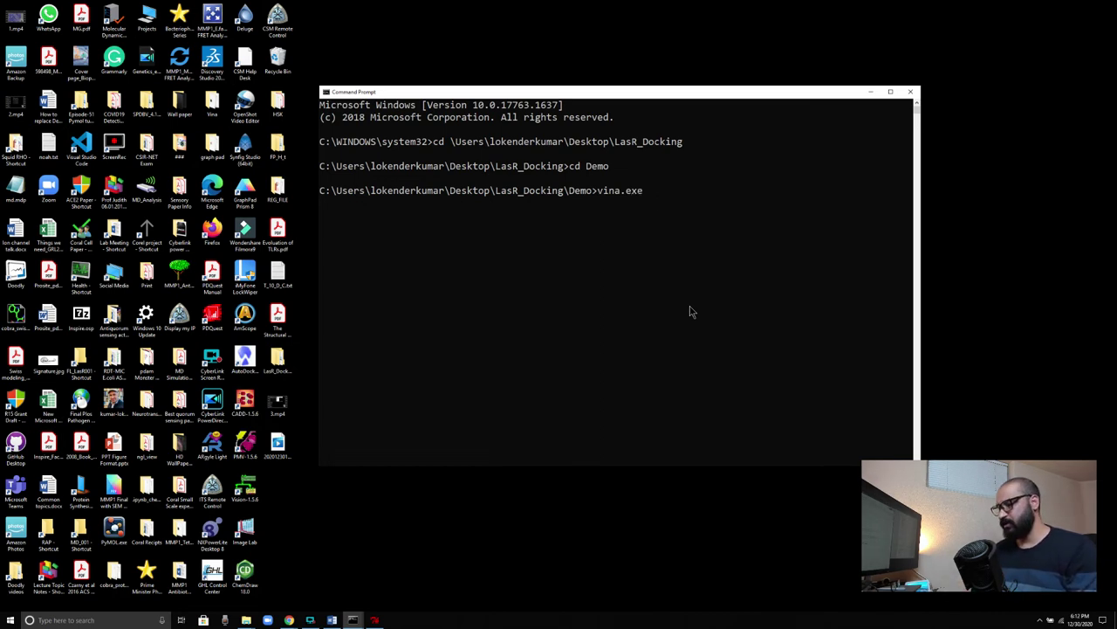
type(" --con")
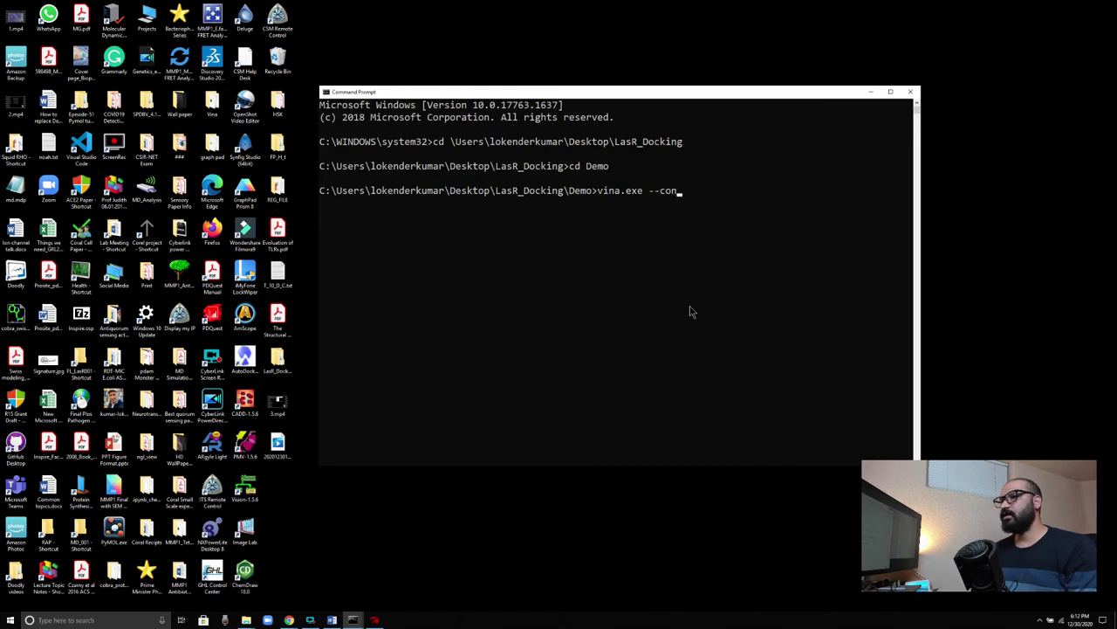
type("fig config.txt")
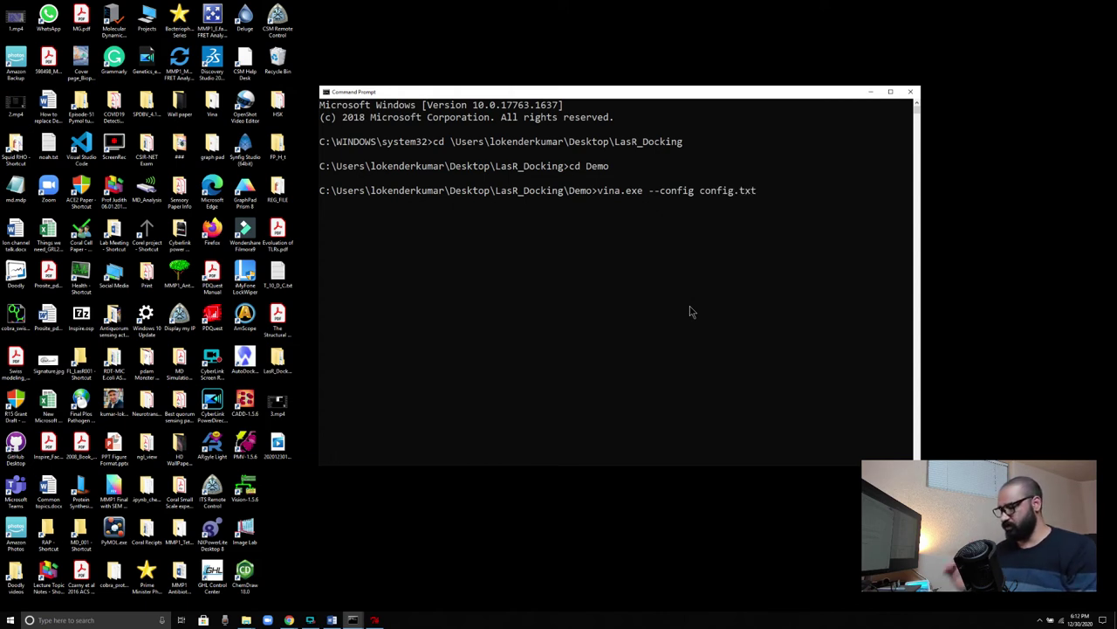
key("Return")
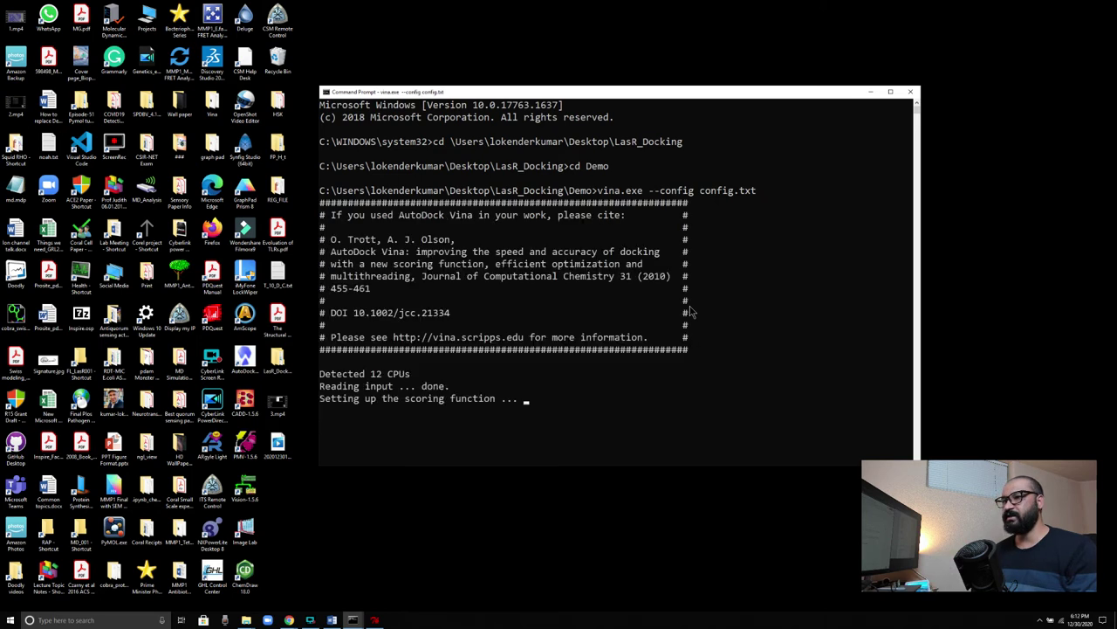
Review the executed Vina command, highlighting the whole line, its config.txt argument and the vina.exe part
left_click_drag(598, 190, 762, 190)
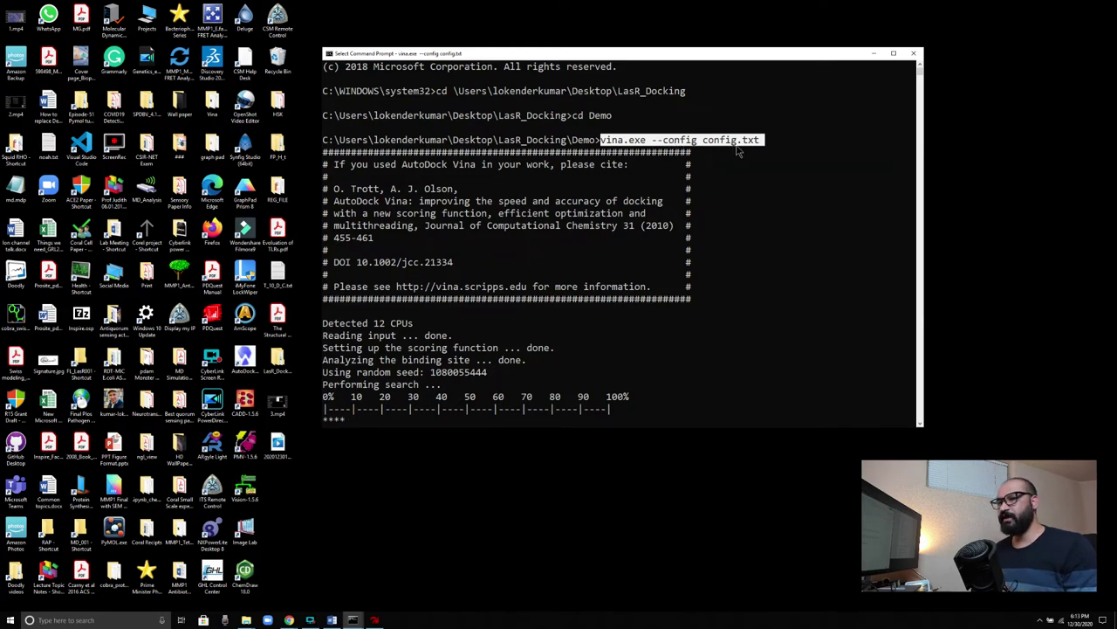
left_click(744, 226)
left_click_drag(703, 141, 764, 142)
left_click_drag(652, 141, 604, 146)
left_click(768, 214)
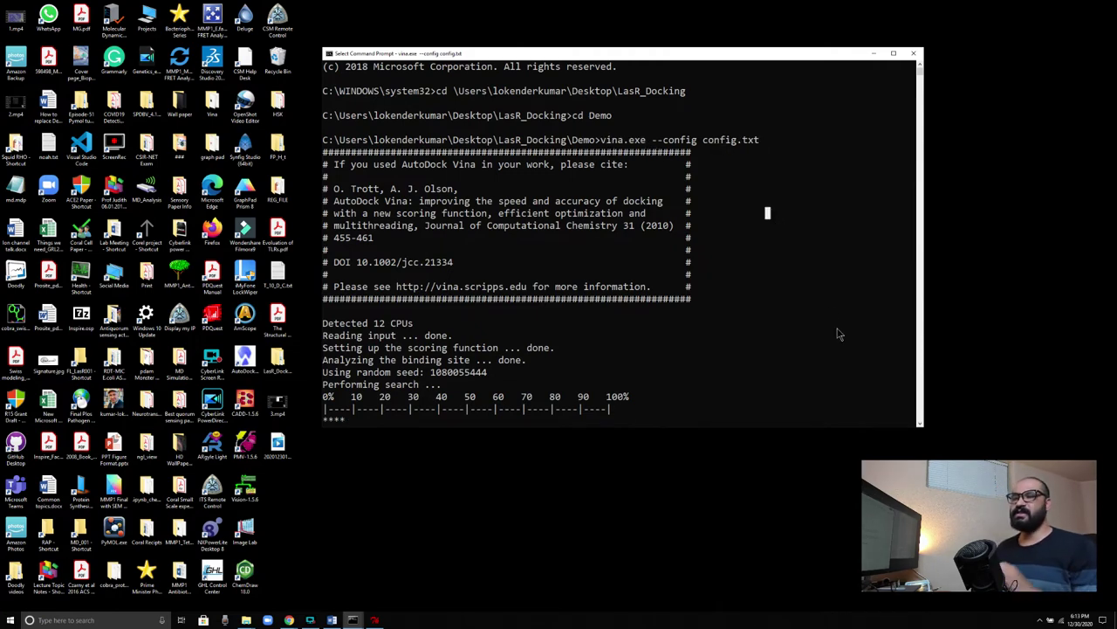